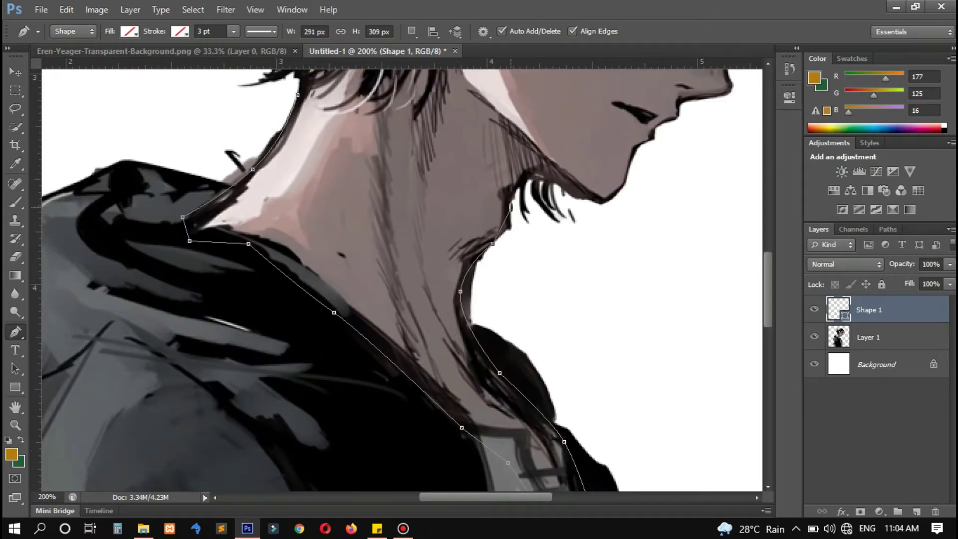
# Continue the skin outline with the Pen tool from the front of the neck, under the jaw and around the chin.
pyautogui.click(509, 201)
pyautogui.click(526, 179)
pyautogui.click(532, 175)
pyautogui.moveTo(532, 174); pyautogui.dragTo(628, 177)
pyautogui.click(618, 190)
pyautogui.hotkey('ctrl', '+')
pyautogui.click(612, 140)
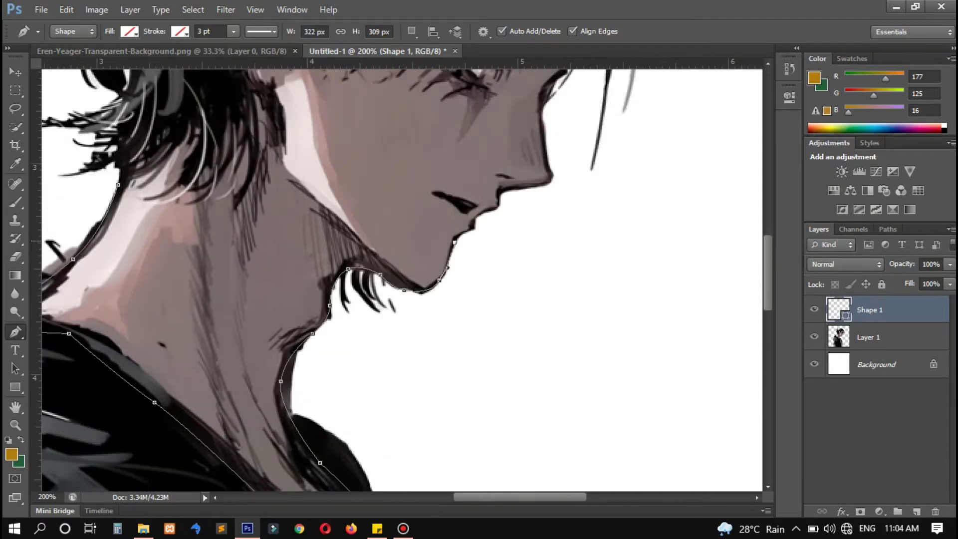
# Trace the skin outline over the lips up to the underside of the nose.
pyautogui.scroll(2, 509, 200)
pyautogui.click(530, 175)
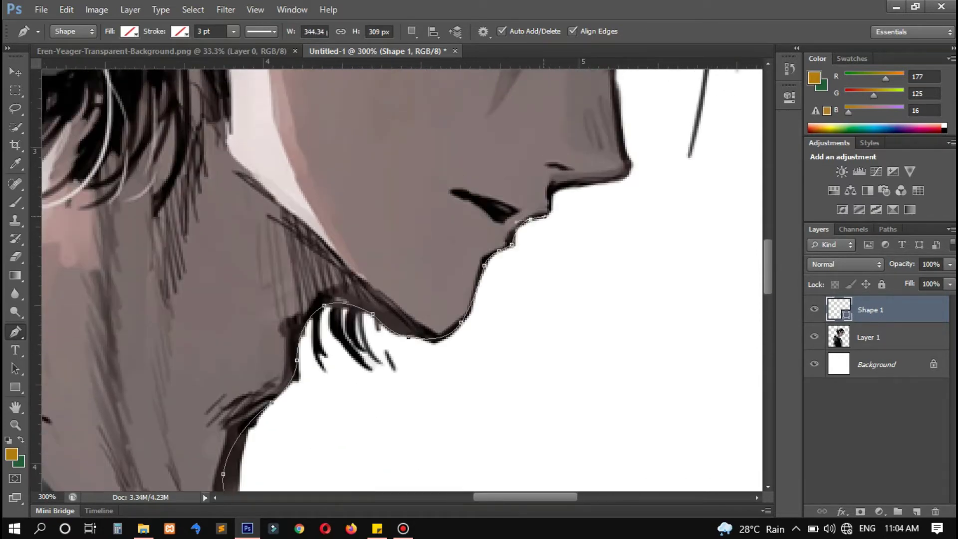
pyautogui.click(549, 171)
pyautogui.scroll(2, 529, 175)
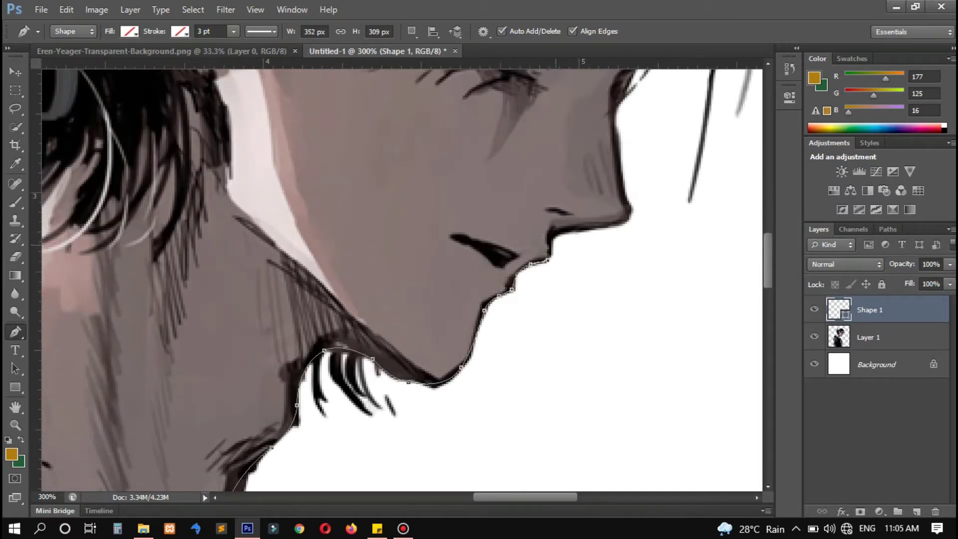
pyautogui.scroll(2, 562, 234)
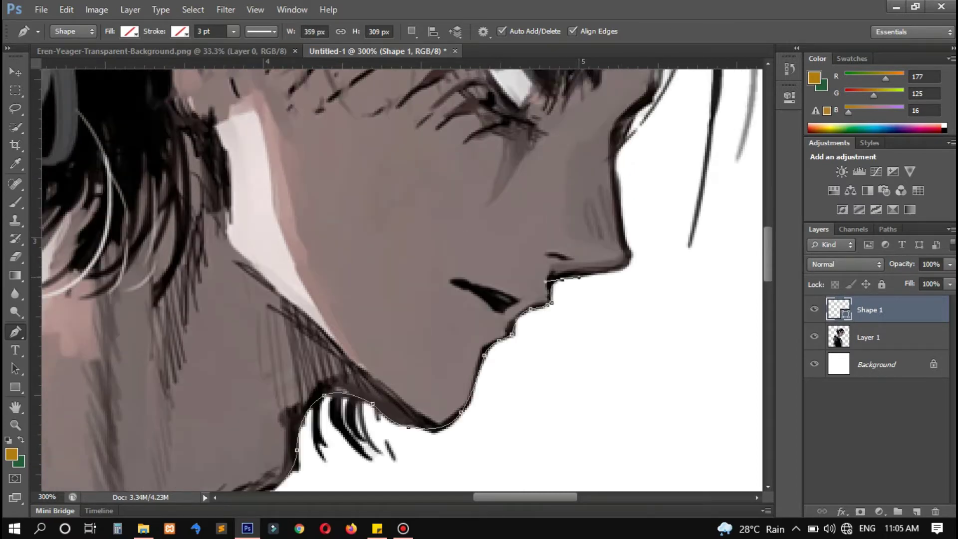
# Carry the skin outline around the nose tip and up the bridge of the nose.
pyautogui.moveTo(630, 252)
pyautogui.mouseDown()
pyautogui.moveTo(625, 240)
pyautogui.moveTo(615, 255)
pyautogui.moveTo(618, 248)
pyautogui.mouseUp()
pyautogui.scroll(4, 633, 266)
pyautogui.hotkey('ctrl', 'z')
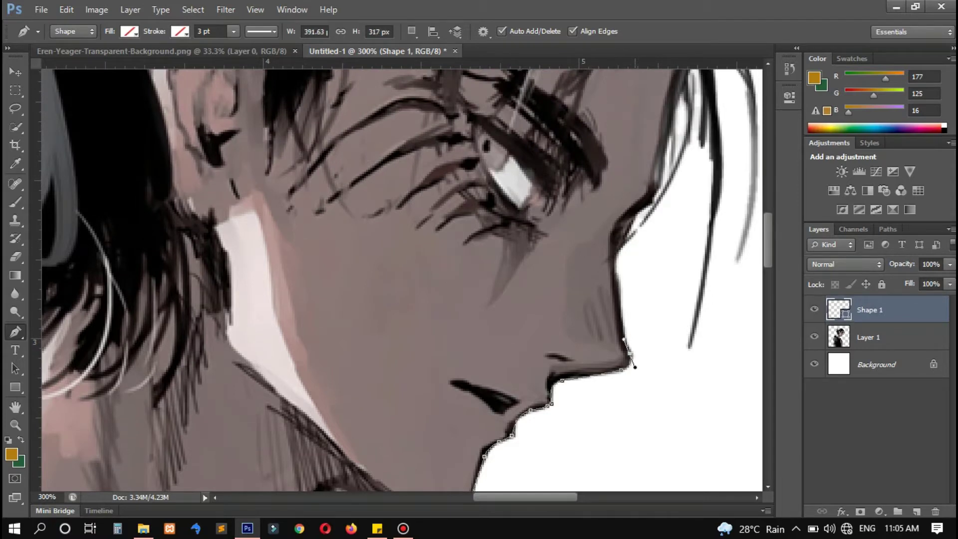
pyautogui.moveTo(618, 282); pyautogui.dragTo(615, 253)
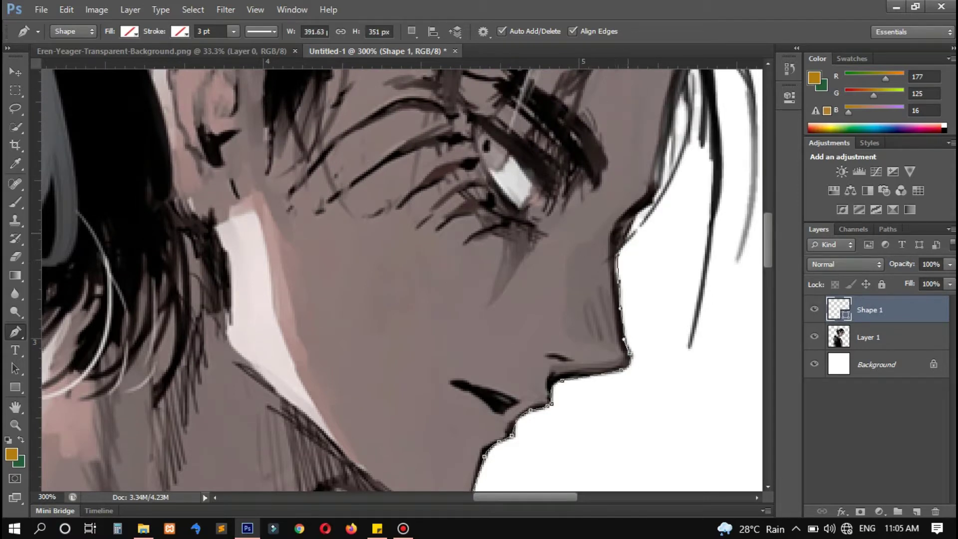
# Trace the skin outline from the top of the nose bridge over the brow and up the forehead to the front hair.
pyautogui.click(629, 230)
pyautogui.scroll(2, 630, 235)
pyautogui.click(652, 254)
pyautogui.scroll(2, 652, 253)
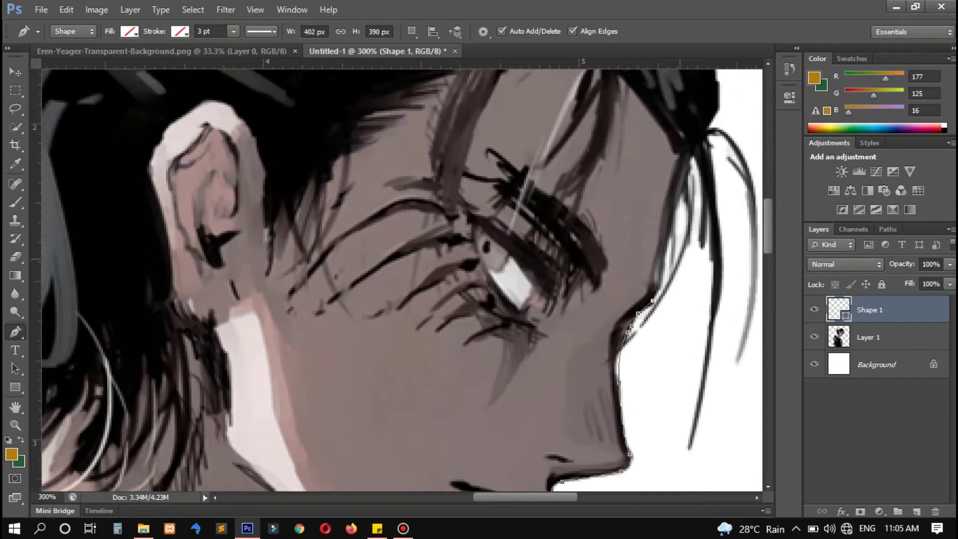
pyautogui.moveTo(653, 300); pyautogui.dragTo(669, 234)
pyautogui.scroll(2, 668, 259)
pyautogui.click(679, 248)
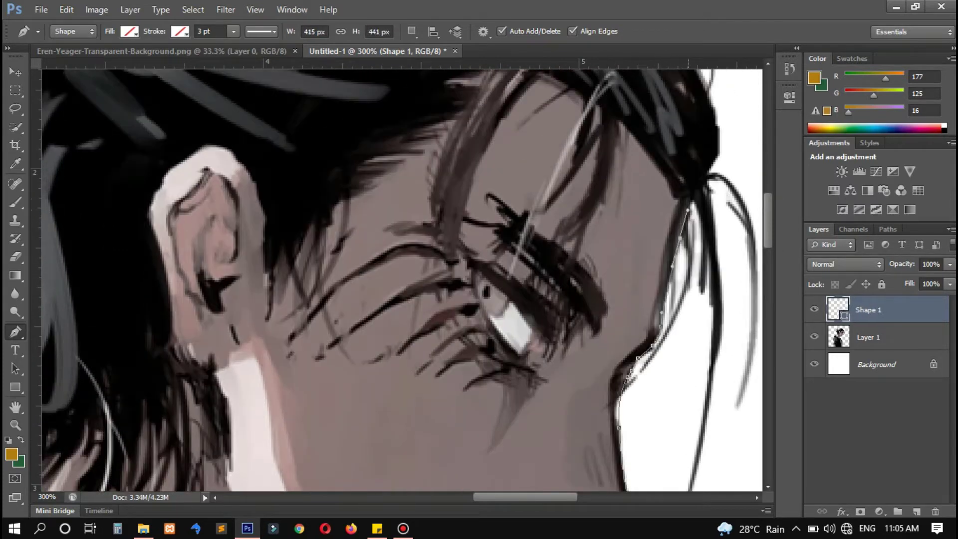
# Extend the skin outline in a loose curve over the forehead hairline and down to the hair in front of the ear.
pyautogui.scroll(2, 679, 248)
pyautogui.moveTo(631, 170); pyautogui.dragTo(573, 134)
pyautogui.moveTo(439, 116); pyautogui.dragTo(380, 154)
pyautogui.click(298, 262)
pyautogui.click(284, 295)
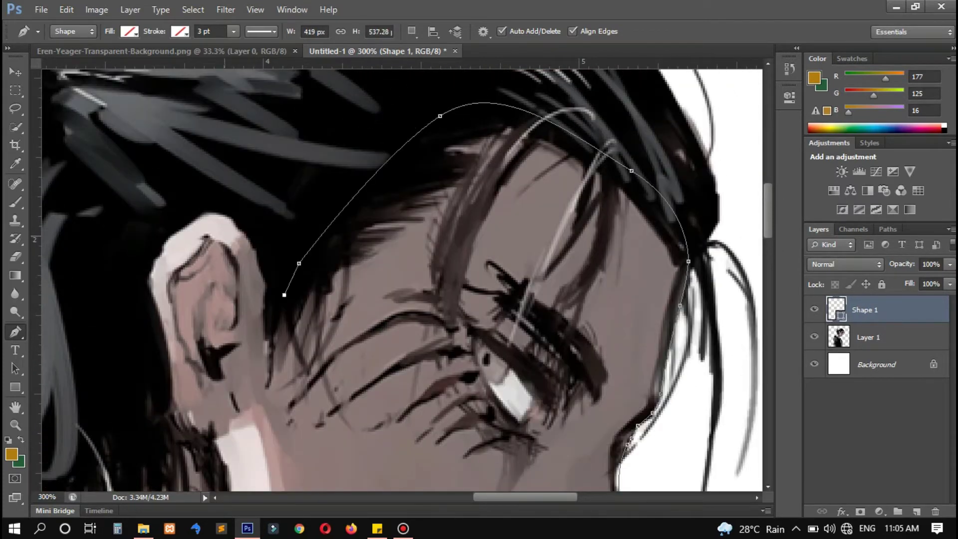
# Loop the skin outline around the ear and close it through the hair at the back of the neck.
pyautogui.moveTo(160, 220); pyautogui.dragTo(152, 160)
pyautogui.moveTo(131, 305); pyautogui.dragTo(141, 331)
pyautogui.scroll(-3, 141, 331)
pyautogui.click(129, 257)
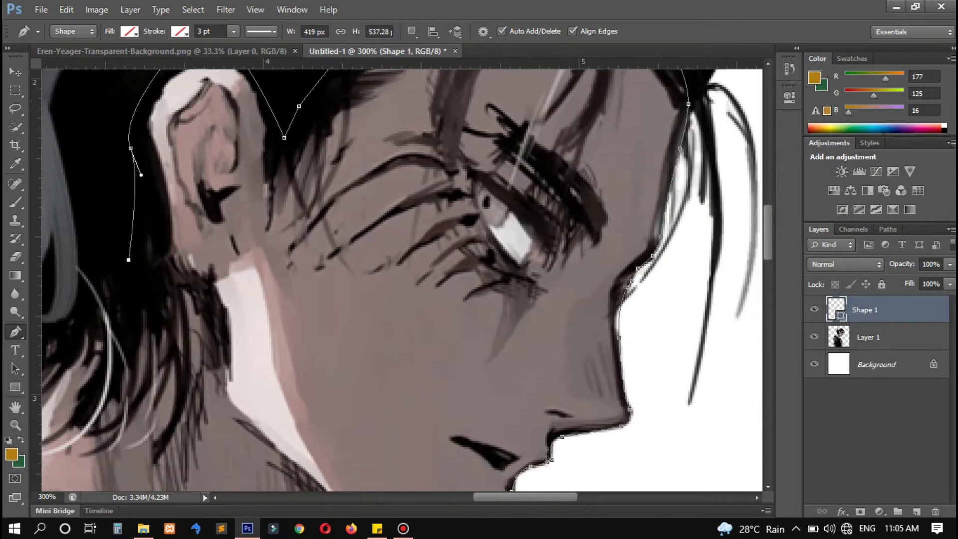
pyautogui.hscroll(-5, 129, 257)
pyautogui.scroll(-1, 444, 274)
pyautogui.moveTo(282, 381); pyautogui.dragTo(273, 409)
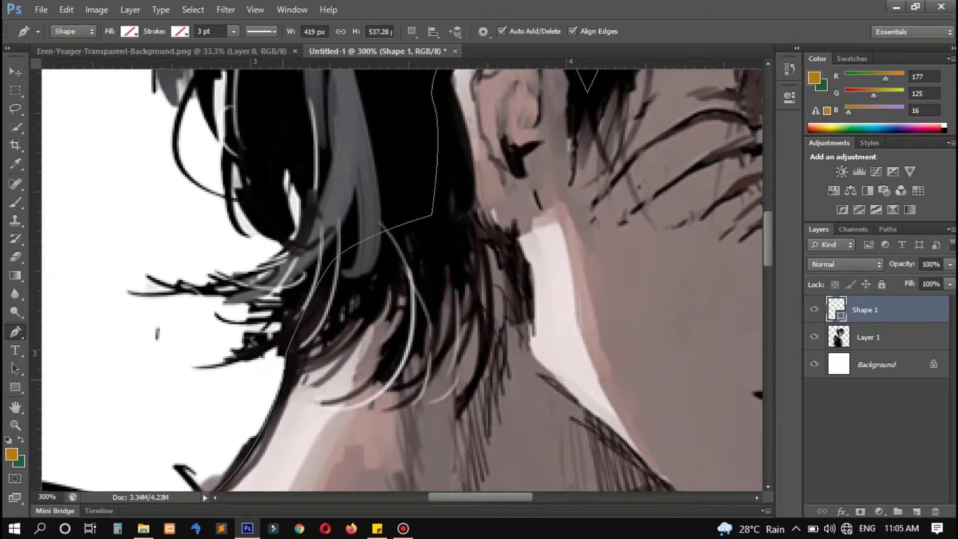
# Fill the closed face and neck shape with the solid skin tone e8c38e.
pyautogui.hotkey('ctrl', '-')
pyautogui.hotkey('ctrl', '-')
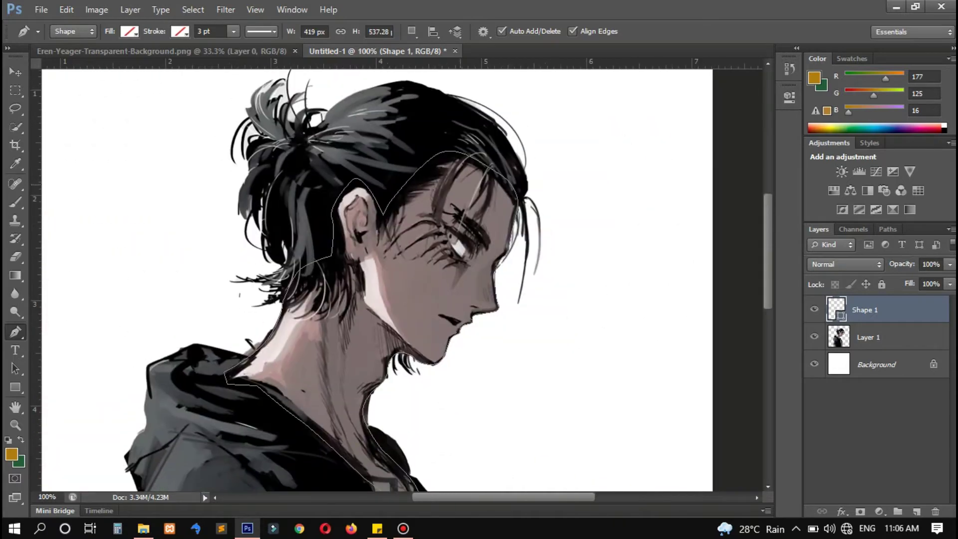
pyautogui.click(129, 31)
pyautogui.click(196, 59)
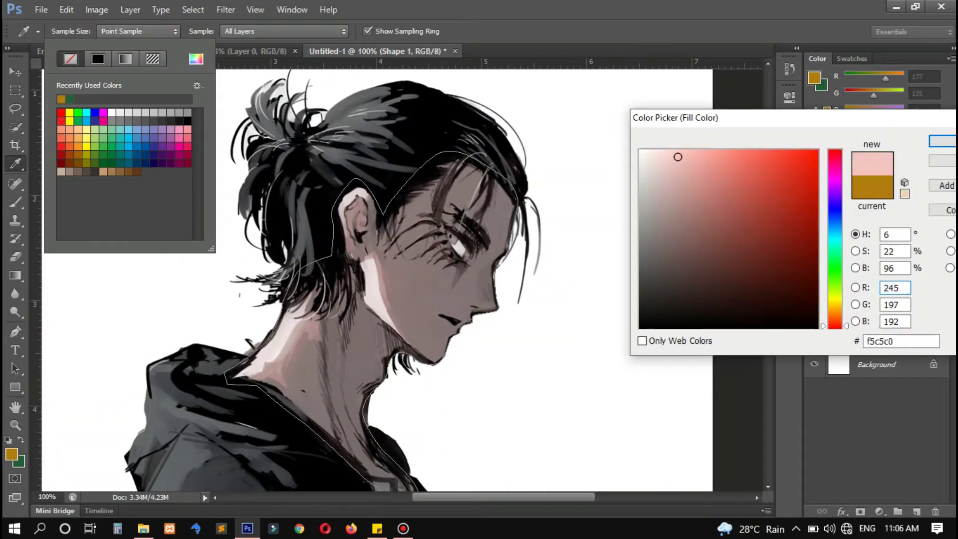
pyautogui.moveTo(677, 156); pyautogui.dragTo(700, 160)
pyautogui.press('Return')
pyautogui.press('Return')
pyautogui.hscroll(3, 349, 280)
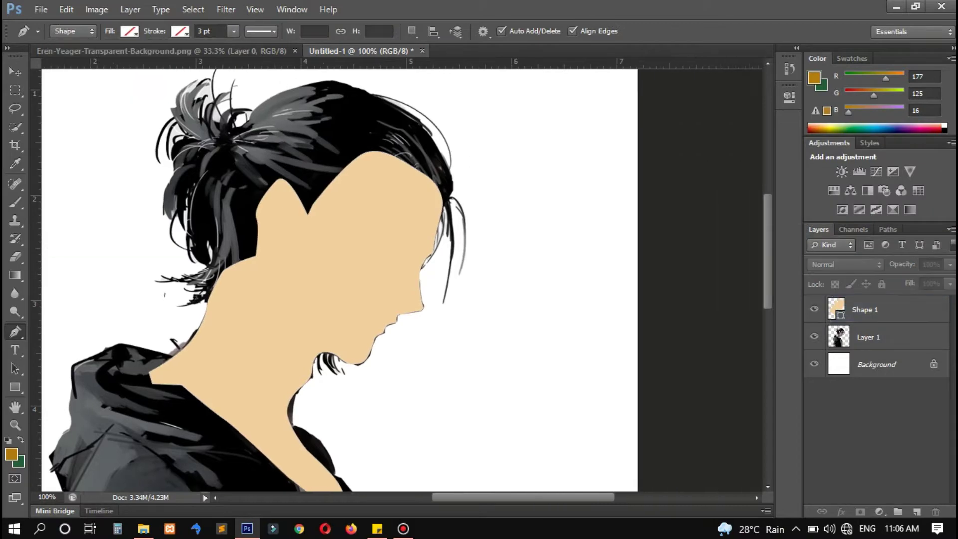
pyautogui.doubleClick(836, 308)
pyautogui.moveTo(696, 171)
pyautogui.mouseDown()
pyautogui.moveTo(702, 156)
pyautogui.moveTo(708, 165)
pyautogui.mouseUp()
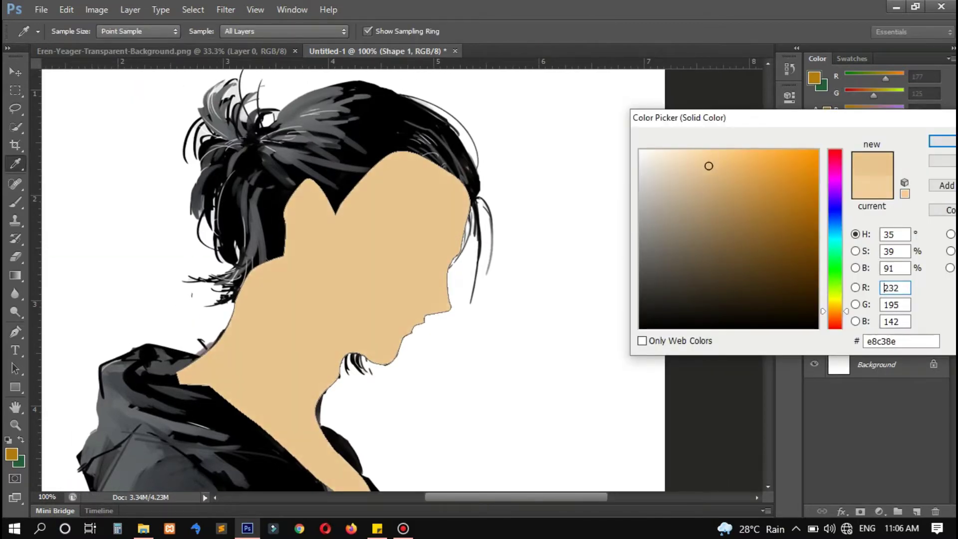
pyautogui.click(941, 142)
# Hide the face and neck shape layer and rename it skin.
pyautogui.click(814, 308)
pyautogui.doubleClick(871, 309)
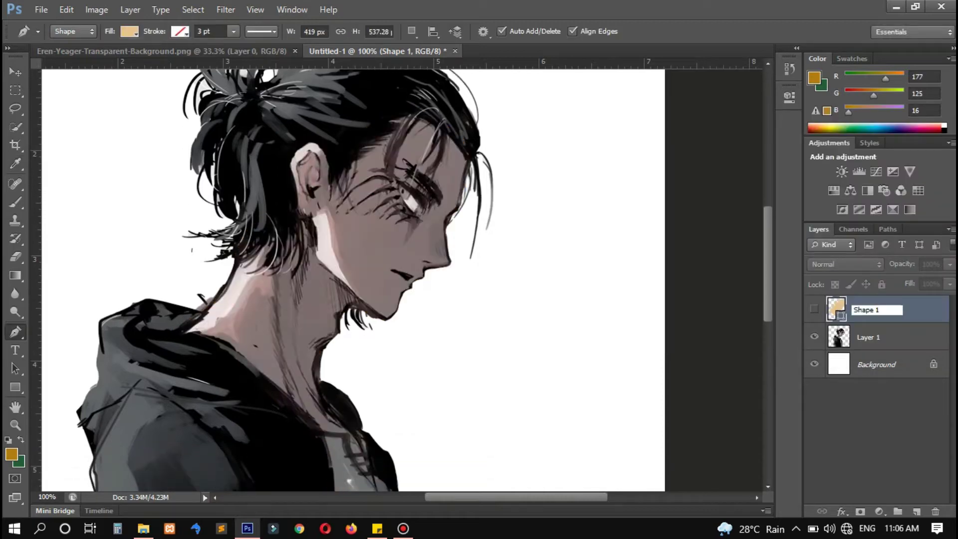
pyautogui.write('fa')
pyautogui.press('Return')
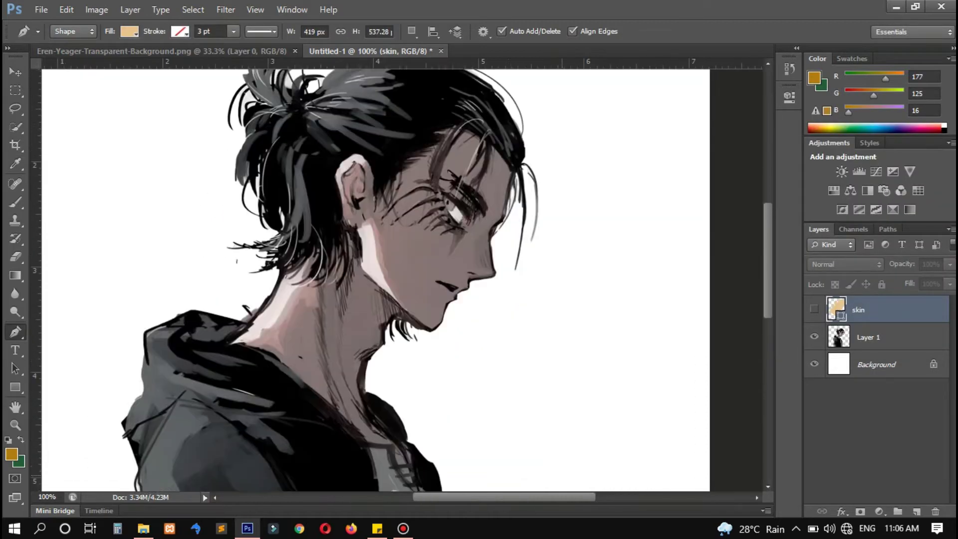
# Start a new hair shape with the Pen tool along the temple hairline and set its fill to none.
pyautogui.hotkey('ctrl', '+')
pyautogui.hscroll(5, 402, 280)
pyautogui.hotkey('ctrl', '+')
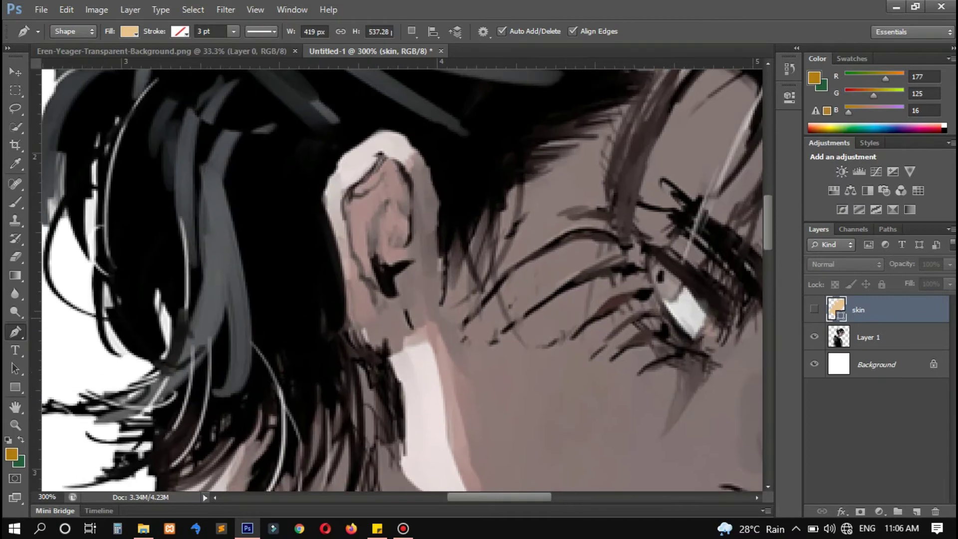
pyautogui.scroll(3, 402, 279)
pyautogui.click(813, 309)
pyautogui.click(814, 308)
pyautogui.moveTo(417, 269); pyautogui.dragTo(427, 252)
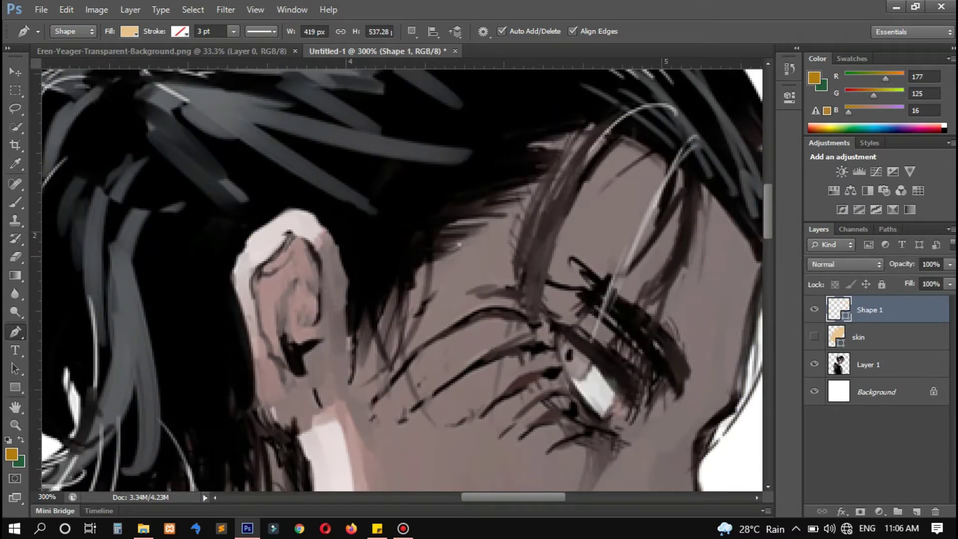
pyautogui.click(458, 244)
pyautogui.click(390, 370)
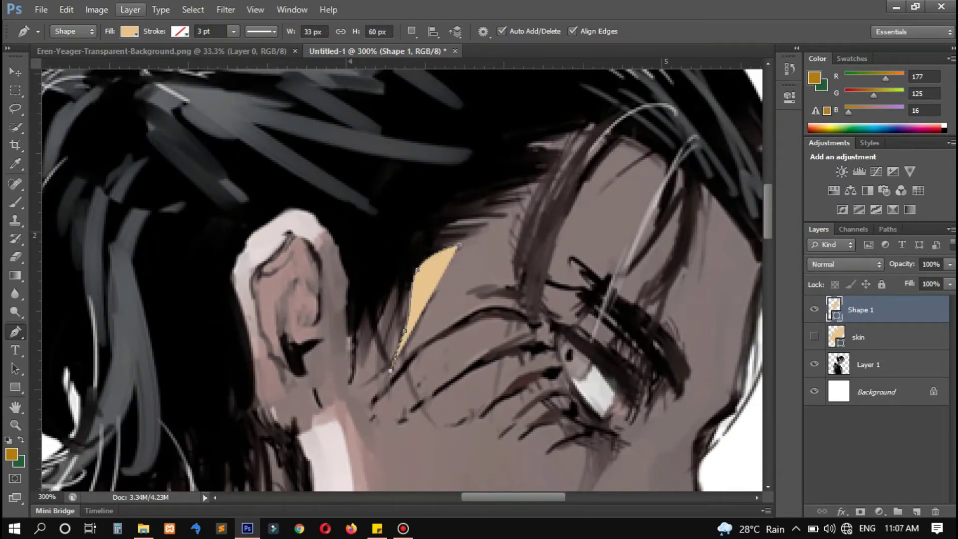
pyautogui.click(130, 31)
pyautogui.click(55, 40)
# Trace the pointed hair strands of the sideburn between the temple and the ear.
pyautogui.click(398, 306)
pyautogui.click(400, 281)
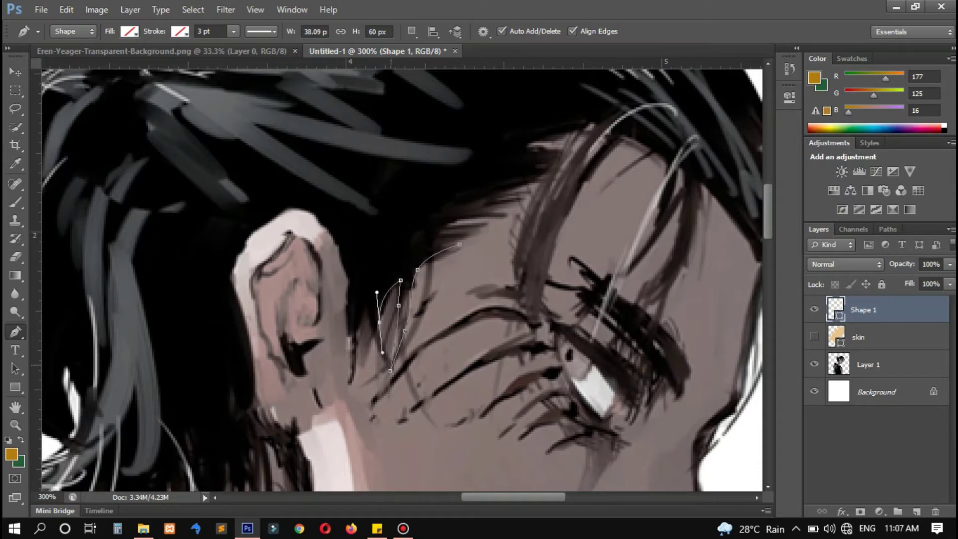
pyautogui.moveTo(379, 321); pyautogui.dragTo(370, 322)
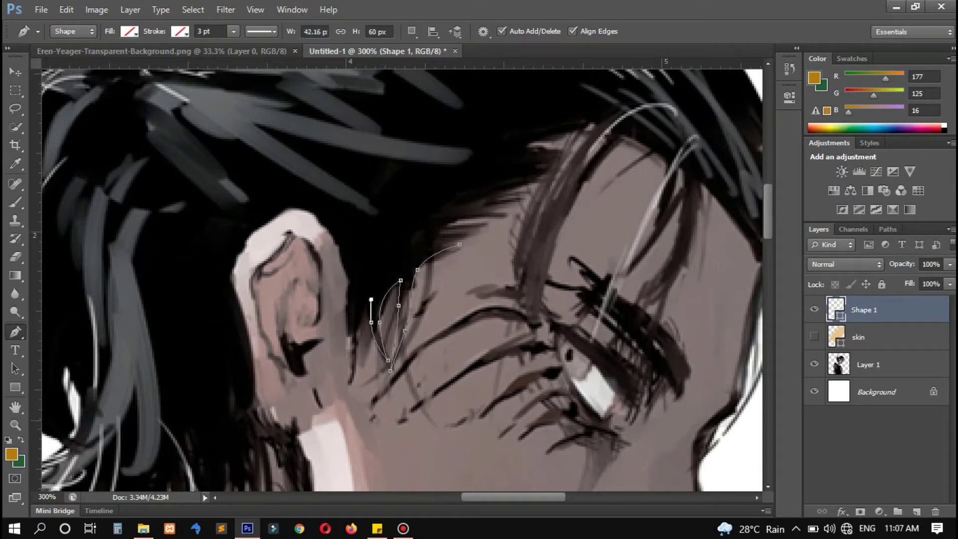
pyautogui.click(364, 305)
pyautogui.click(357, 330)
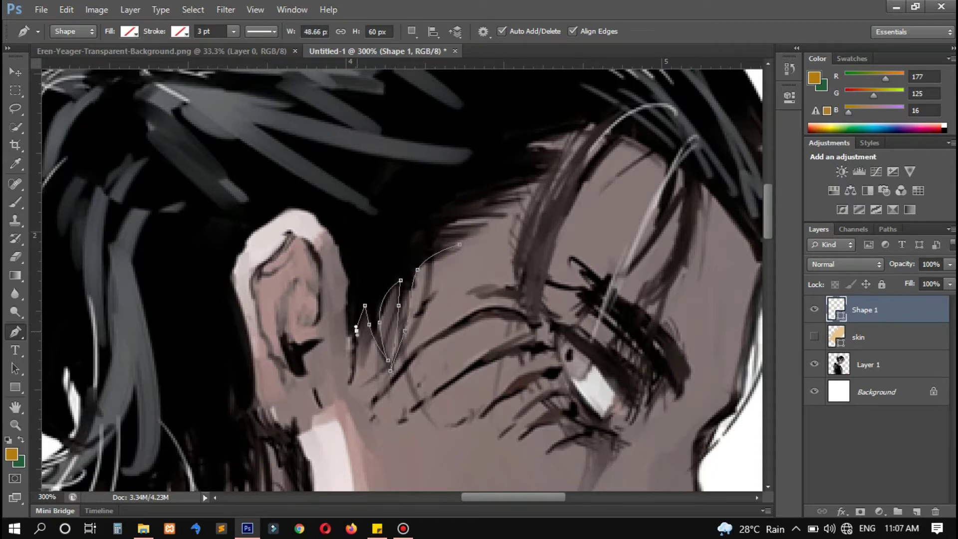
pyautogui.click(347, 309)
pyautogui.click(350, 384)
# Run the hair outline up the front edge of the ear, over its top and onto its back edge.
pyautogui.click(348, 285)
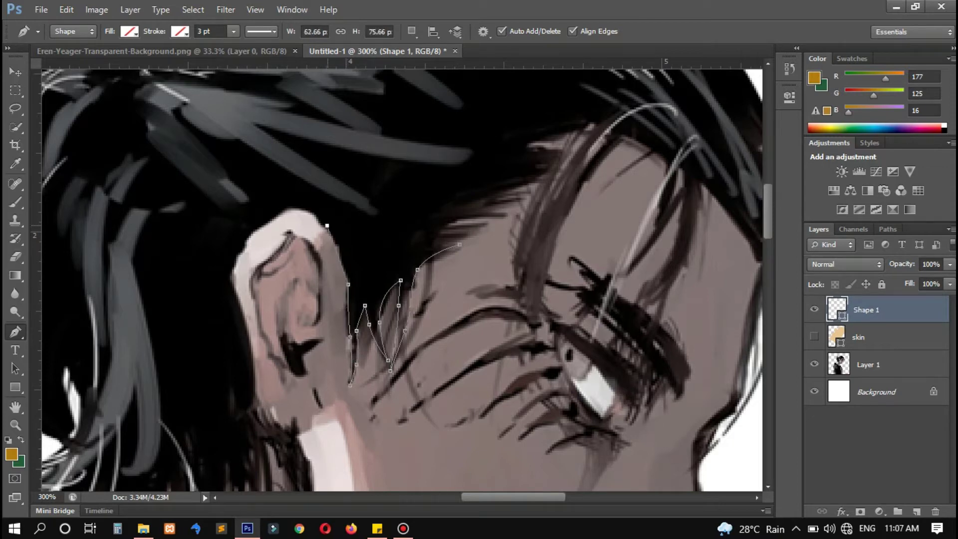
pyautogui.moveTo(323, 221); pyautogui.dragTo(310, 212)
pyautogui.click(264, 224)
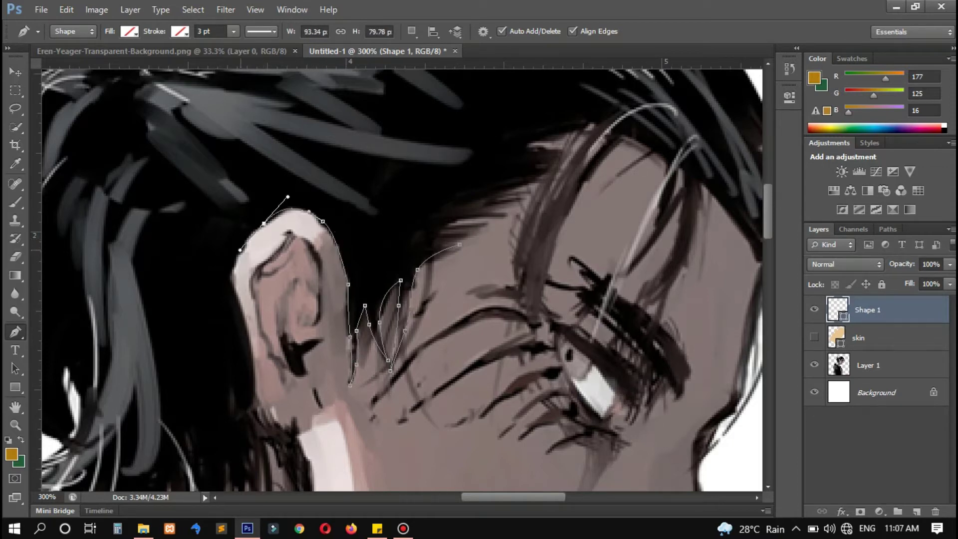
pyautogui.click(241, 250)
pyautogui.moveTo(236, 297); pyautogui.dragTo(247, 324)
pyautogui.scroll(-3, 247, 324)
pyautogui.scroll(-5, 249, 259)
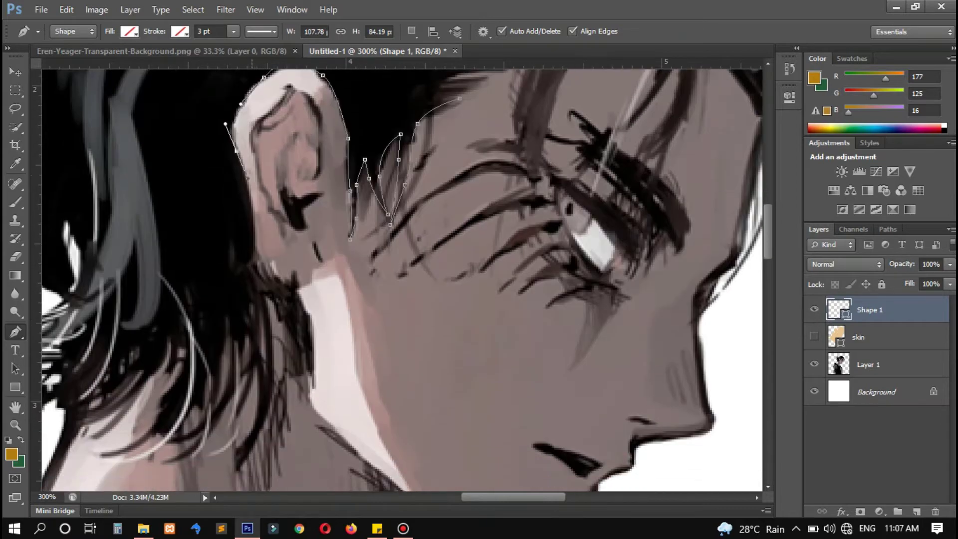
# Continue the hair outline down behind the ear, past the earlobe and along the light patch on the jaw.
pyautogui.moveTo(255, 250); pyautogui.dragTo(250, 266)
pyautogui.hotkey('ctrl', 'z')
pyautogui.click(254, 256)
pyautogui.click(289, 290)
pyautogui.click(310, 334)
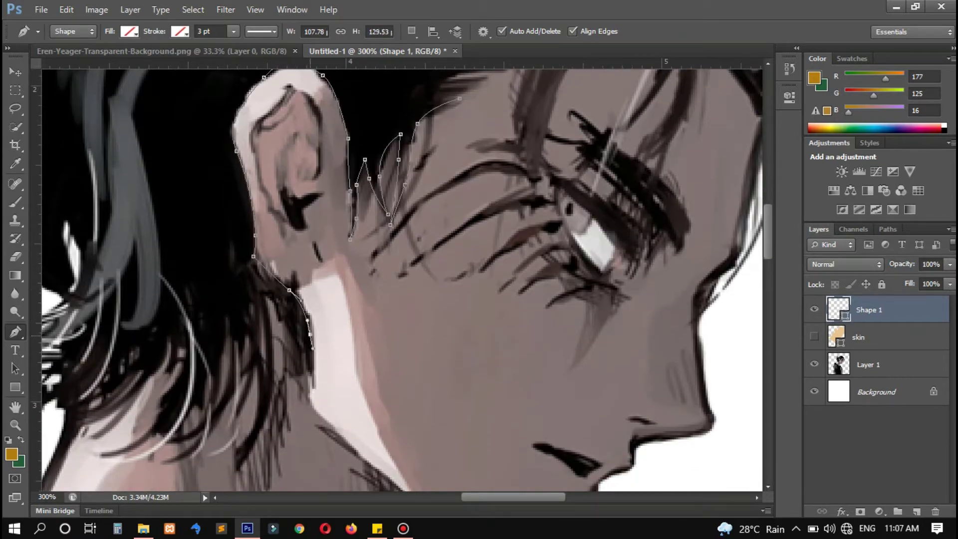
pyautogui.moveTo(314, 357); pyautogui.dragTo(311, 389)
# Trace the short lock below the ear down to its tip and back up its inner edge.
pyautogui.scroll(-5, 312, 389)
pyautogui.moveTo(293, 235); pyautogui.dragTo(275, 204)
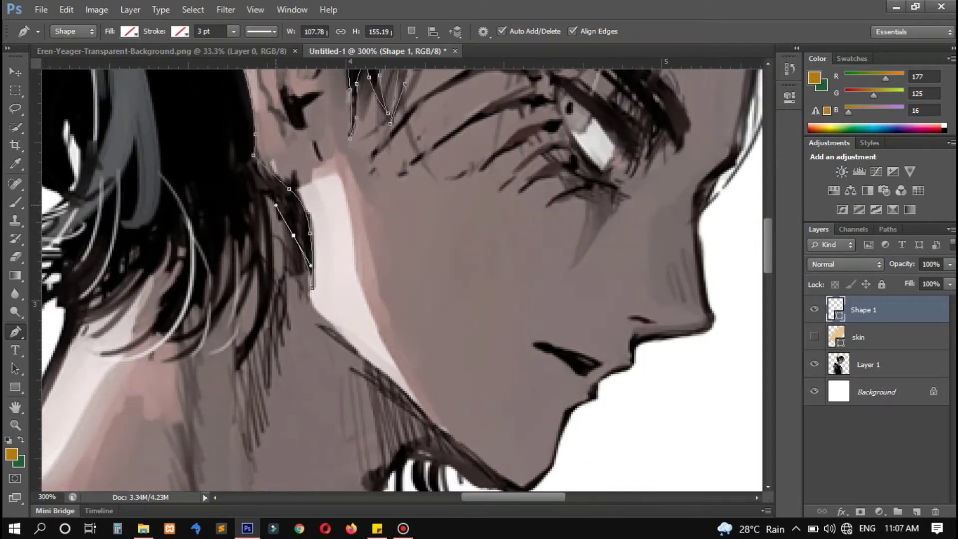
pyautogui.hotkey('ctrl', 'z')
pyautogui.moveTo(312, 287); pyautogui.dragTo(299, 260)
pyautogui.moveTo(259, 191); pyautogui.dragTo(240, 176)
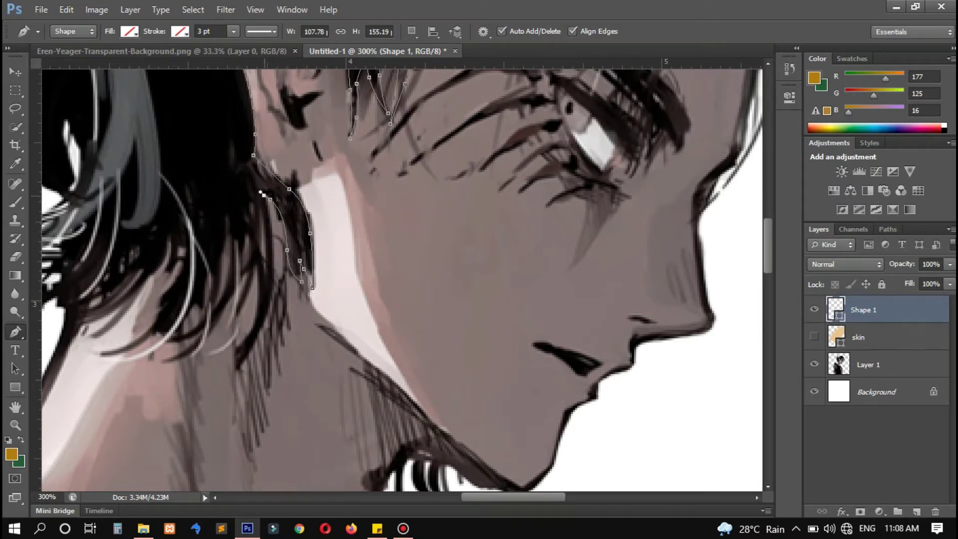
# Outline the long pointed strand behind the short lock and the narrow gap beside it.
pyautogui.click(274, 281)
pyautogui.click(251, 346)
pyautogui.click(236, 369)
pyautogui.click(236, 349)
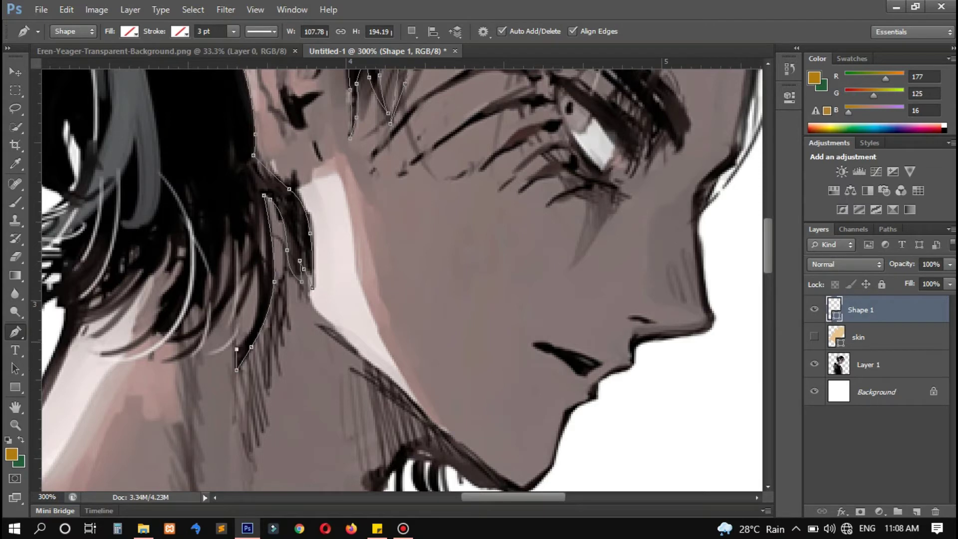
pyautogui.click(258, 323)
pyautogui.moveTo(259, 301); pyautogui.dragTo(237, 315)
pyautogui.click(247, 274)
pyautogui.click(249, 237)
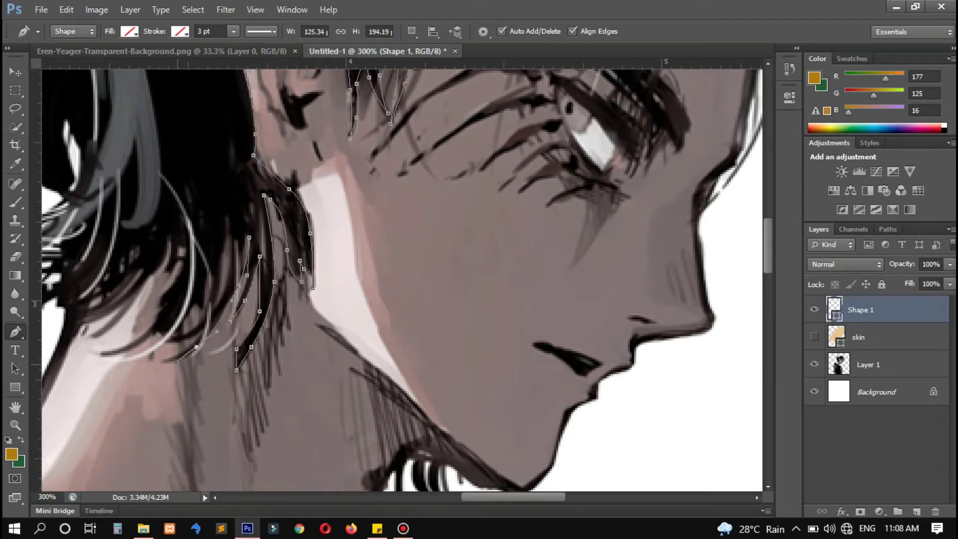
# Outline the curved strand sweeping back over the neck and the tall narrow gap above it.
pyautogui.click(192, 355)
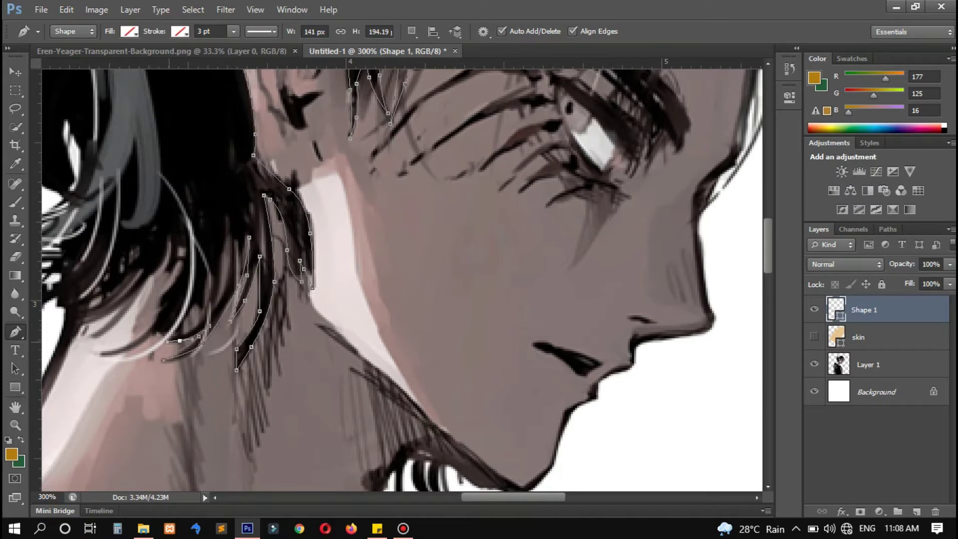
pyautogui.click(228, 279)
pyautogui.click(233, 255)
pyautogui.click(228, 218)
pyautogui.click(219, 269)
pyautogui.click(216, 293)
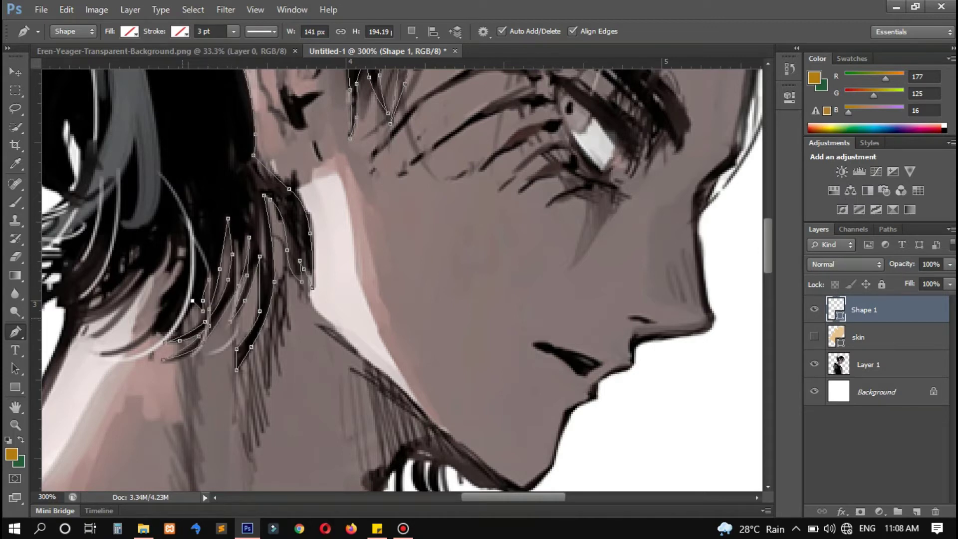
# Outline the thin strand sweeping back over the neck to its tip and the skin gap above it.
pyautogui.click(134, 358)
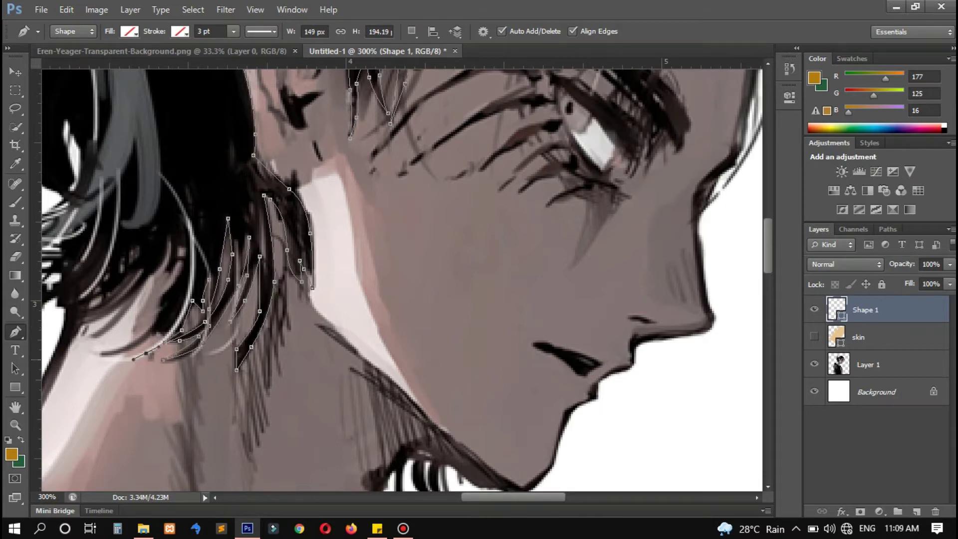
pyautogui.click(103, 359)
pyautogui.click(149, 330)
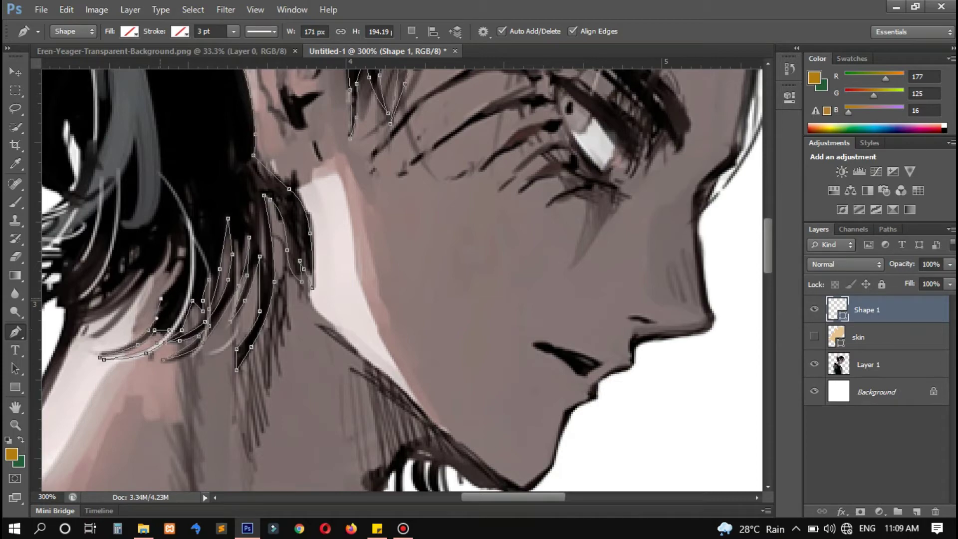
pyautogui.click(161, 299)
pyautogui.click(178, 275)
pyautogui.click(183, 238)
pyautogui.click(181, 260)
# Trace the lock at the back of the neck out to its pointed tip and back along its inner edge.
pyautogui.hscroll(-5, 402, 279)
pyautogui.scroll(-3, 402, 279)
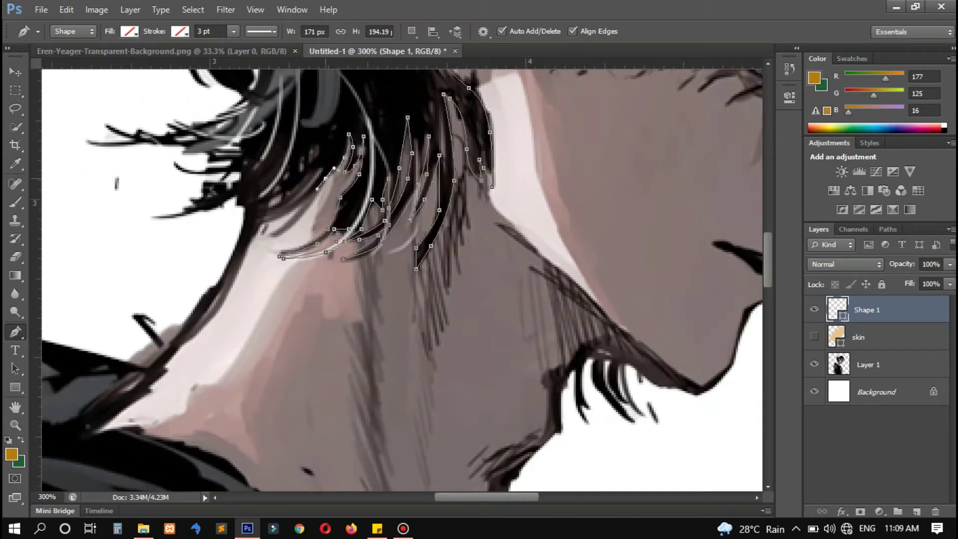
pyautogui.click(281, 208)
pyautogui.click(258, 218)
pyautogui.moveTo(307, 176); pyautogui.dragTo(325, 166)
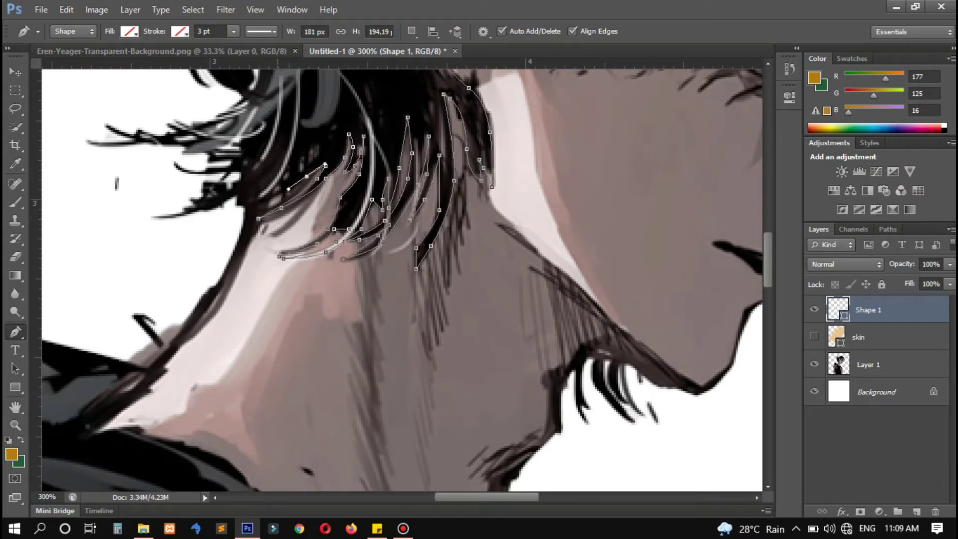
# Outline the two lower pointed strands flicking out behind the nape.
pyautogui.moveTo(265, 197); pyautogui.dragTo(252, 206)
pyautogui.click(237, 193)
pyautogui.click(215, 205)
pyautogui.scroll(1, 155, 263)
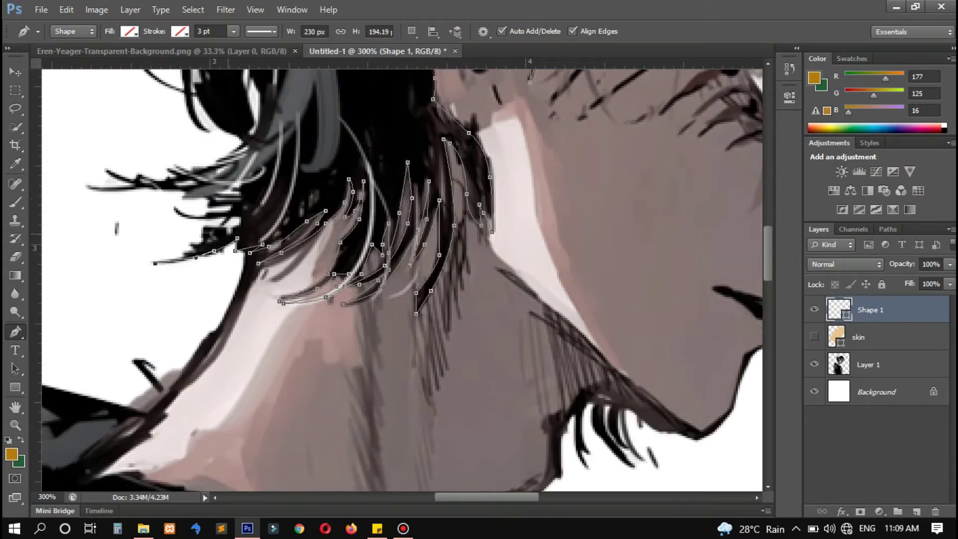
pyautogui.click(242, 217)
pyautogui.moveTo(189, 219); pyautogui.dragTo(171, 208)
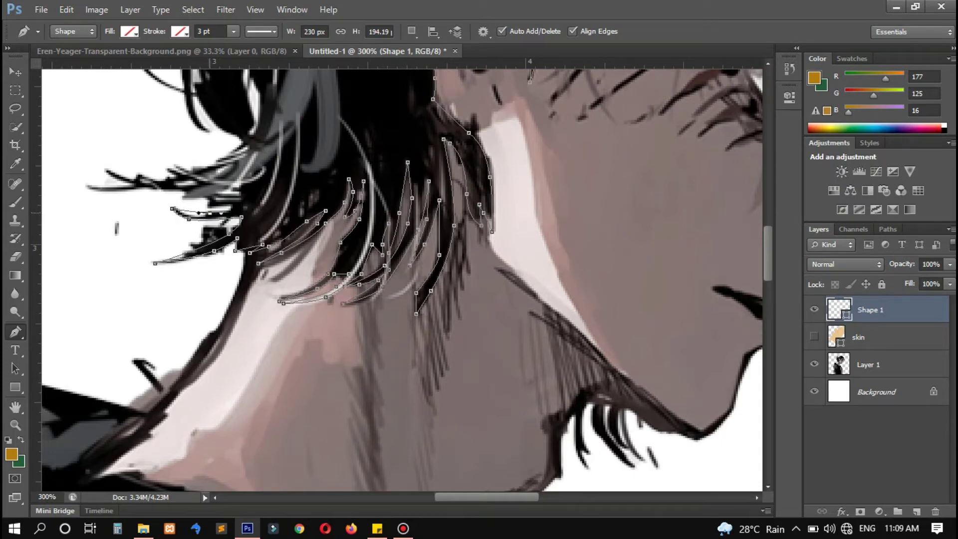
# Outline the long wispy strands behind the nape and the curved tip of the hanging lock above them.
pyautogui.scroll(1, 397, 280)
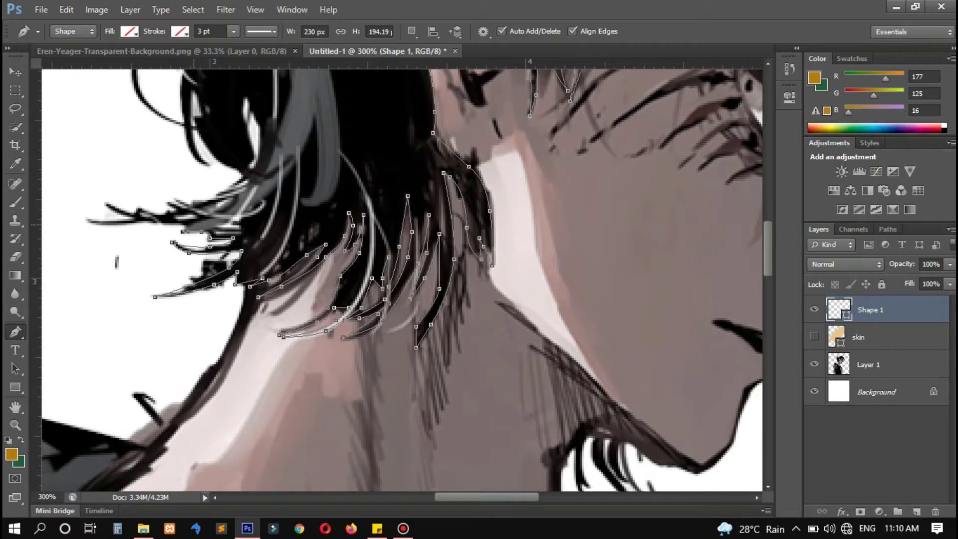
pyautogui.click(85, 218)
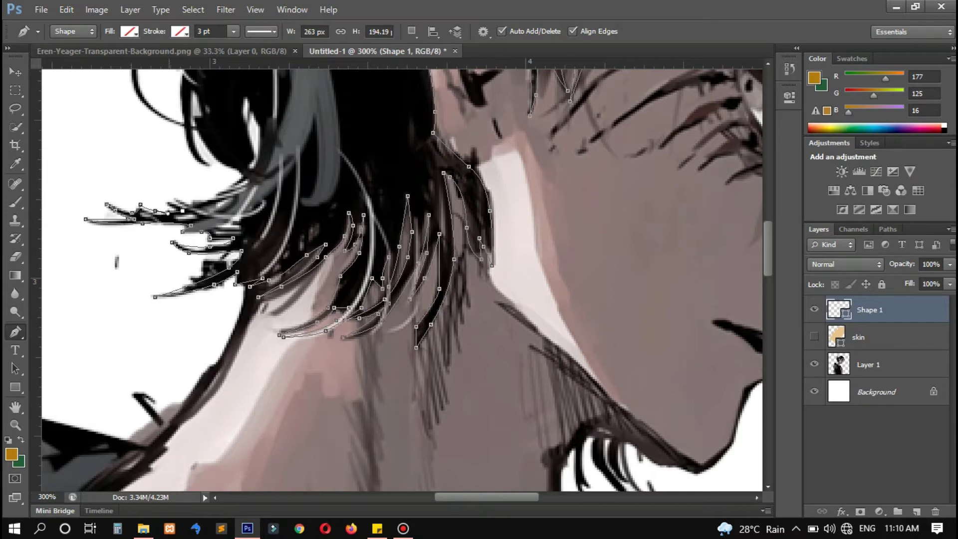
pyautogui.scroll(3, 229, 283)
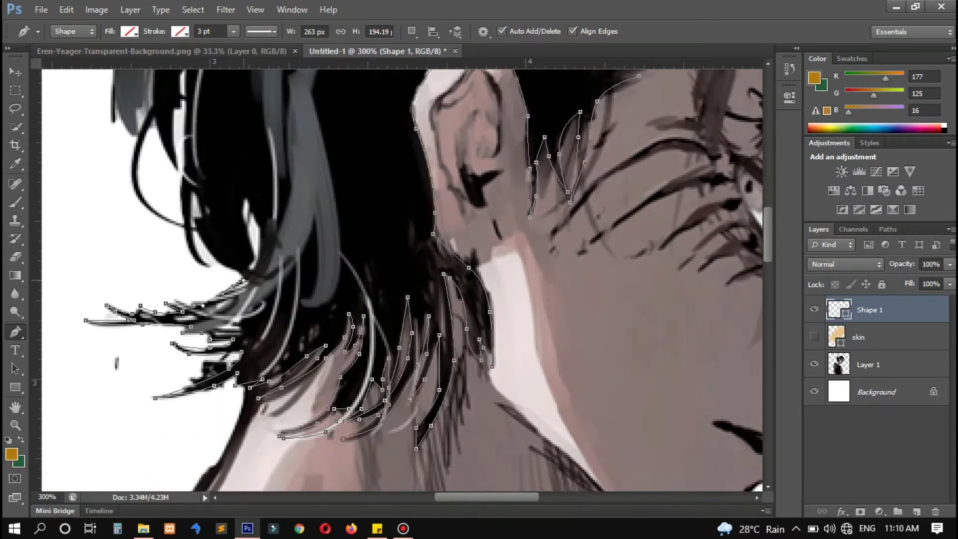
pyautogui.click(205, 252)
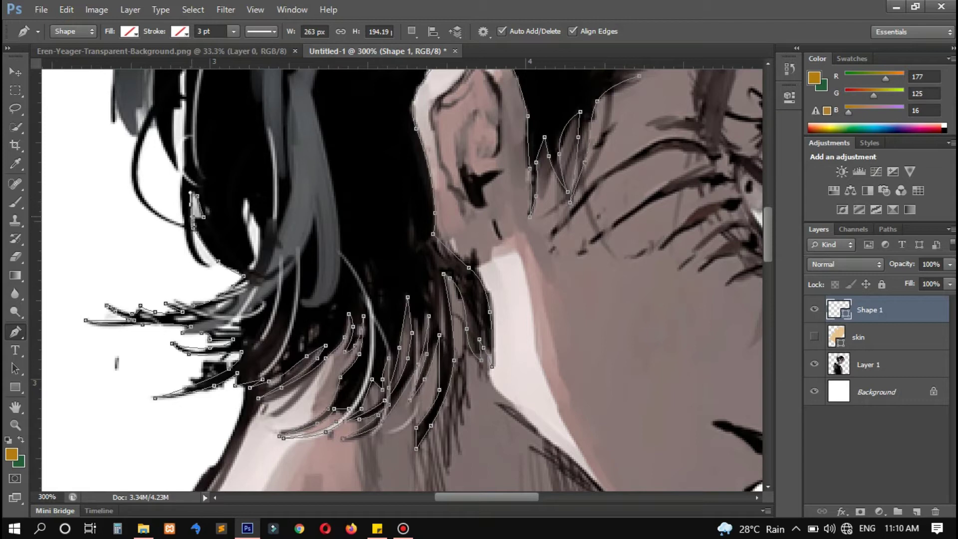
pyautogui.click(192, 225)
pyautogui.moveTo(192, 226); pyautogui.dragTo(192, 263)
# Trace the narrow white gap in the hanging hair and both edges of the thin looped strand beside it.
pyautogui.hotkey('ctrl', '-')
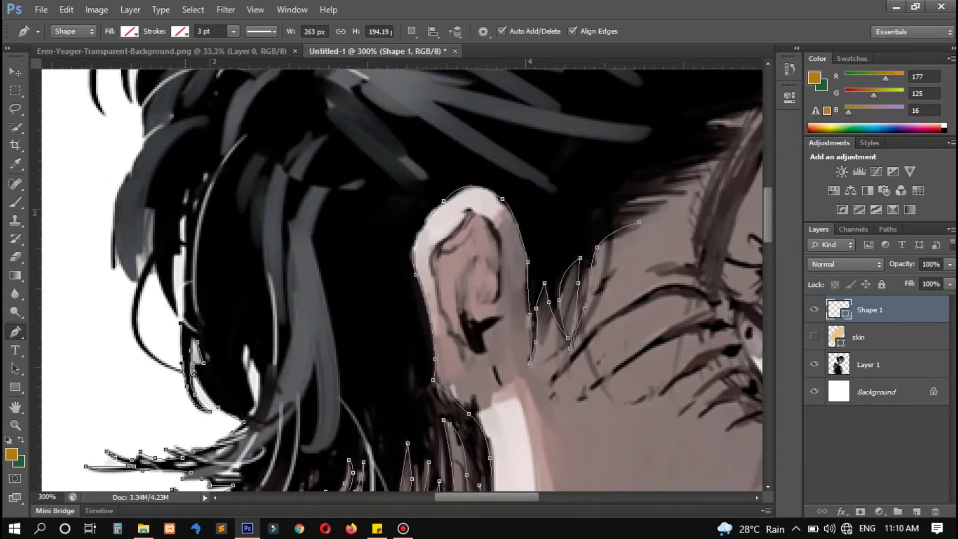
pyautogui.hotkey('ctrl', '+')
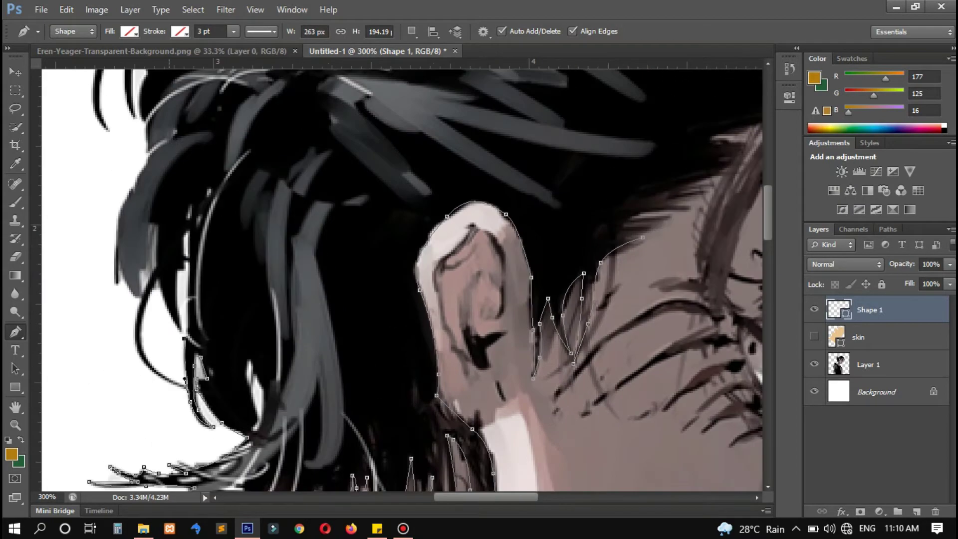
pyautogui.click(186, 283)
pyautogui.moveTo(187, 267); pyautogui.dragTo(148, 305)
pyautogui.scroll(-2, 160, 300)
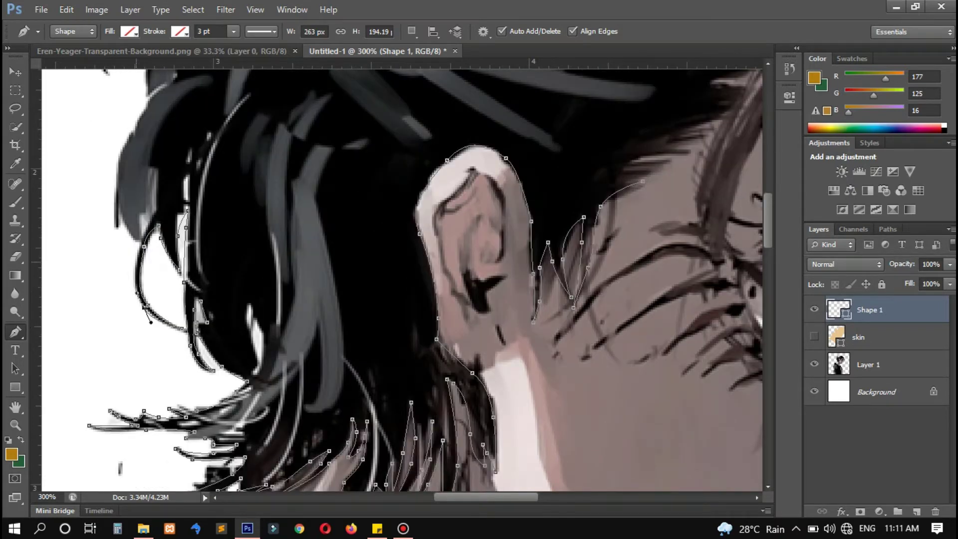
pyautogui.moveTo(135, 257); pyautogui.dragTo(138, 243)
# Continue the outline from the grey hanging lock's tip up its outer edge.
pyautogui.scroll(2, 402, 280)
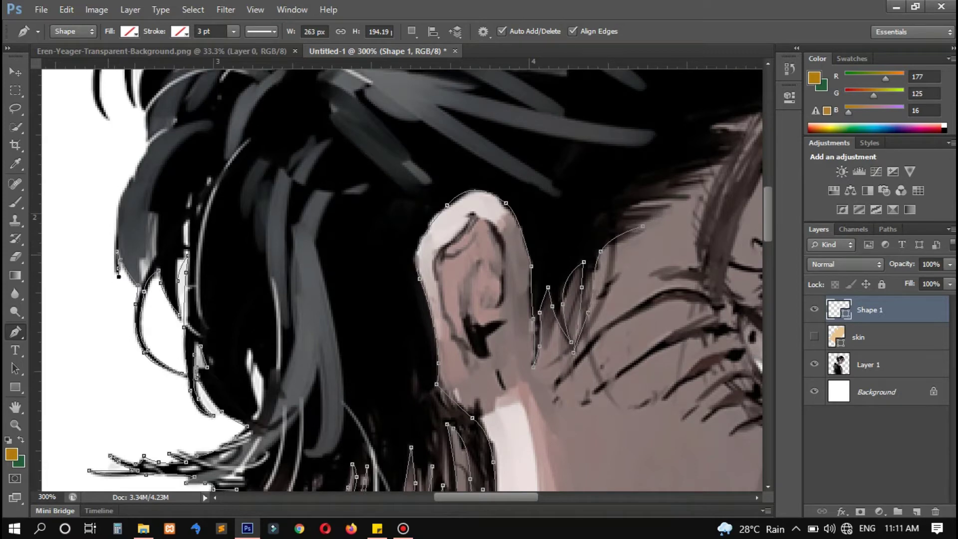
pyautogui.scroll(2, 120, 250)
pyautogui.moveTo(121, 247); pyautogui.dragTo(135, 225)
# Outline the inner thin curved strand beside the bun and the light gap behind it.
pyautogui.scroll(5, 145, 299)
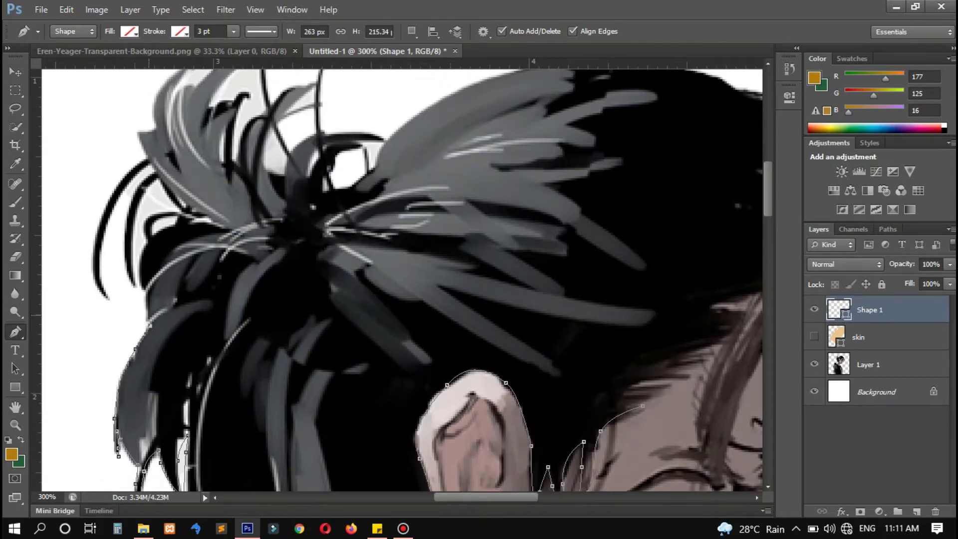
pyautogui.click(145, 241)
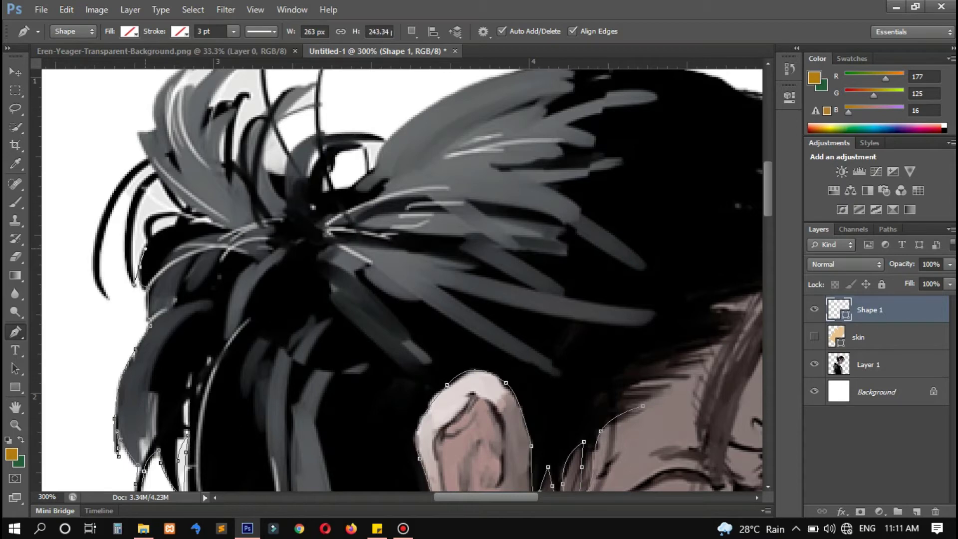
pyautogui.moveTo(150, 220); pyautogui.dragTo(121, 279)
pyautogui.click(157, 177)
pyautogui.click(144, 178)
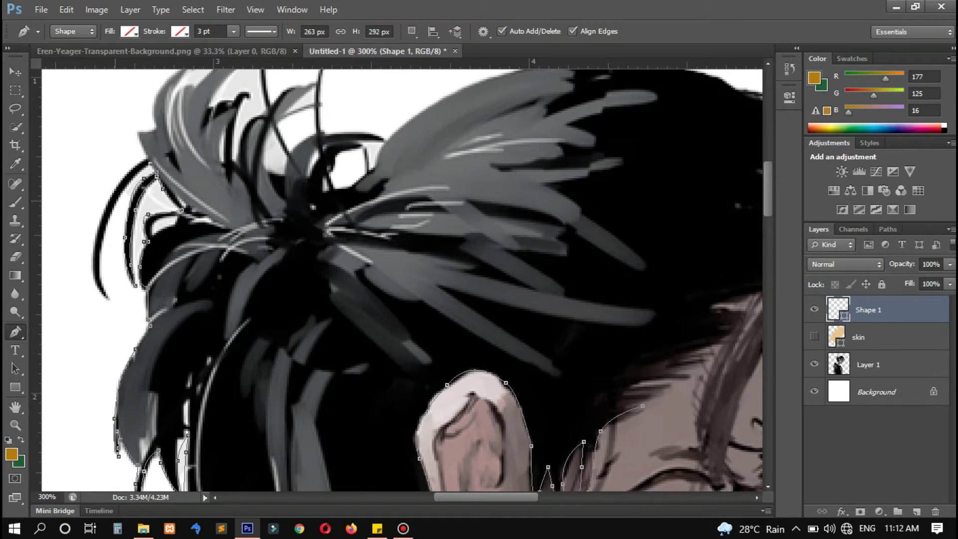
# Trace the outermost thin curved strand beside the bun on both edges, up to the tuft's corner.
pyautogui.click(107, 216)
pyautogui.scroll(-1, 108, 216)
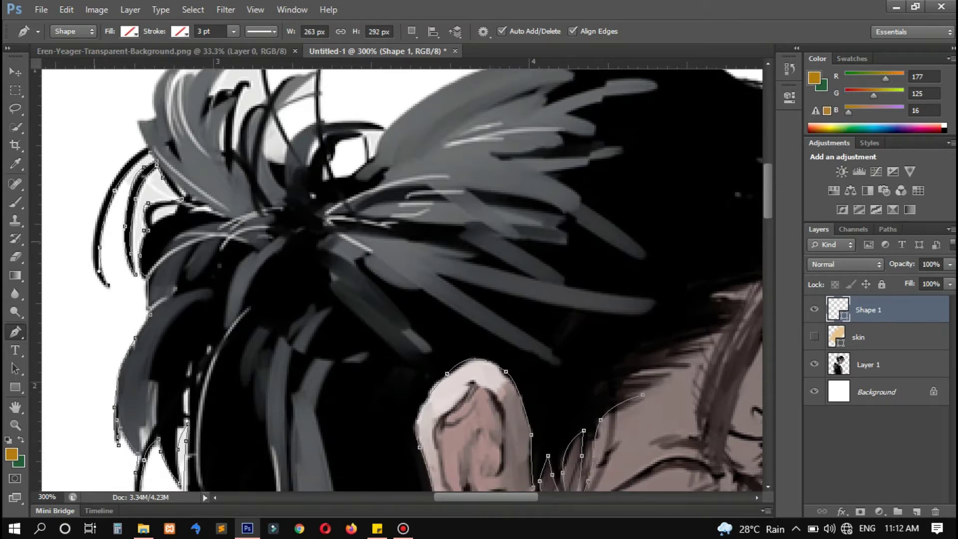
pyautogui.moveTo(94, 240); pyautogui.dragTo(88, 278)
pyautogui.scroll(3, 88, 279)
pyautogui.click(118, 223)
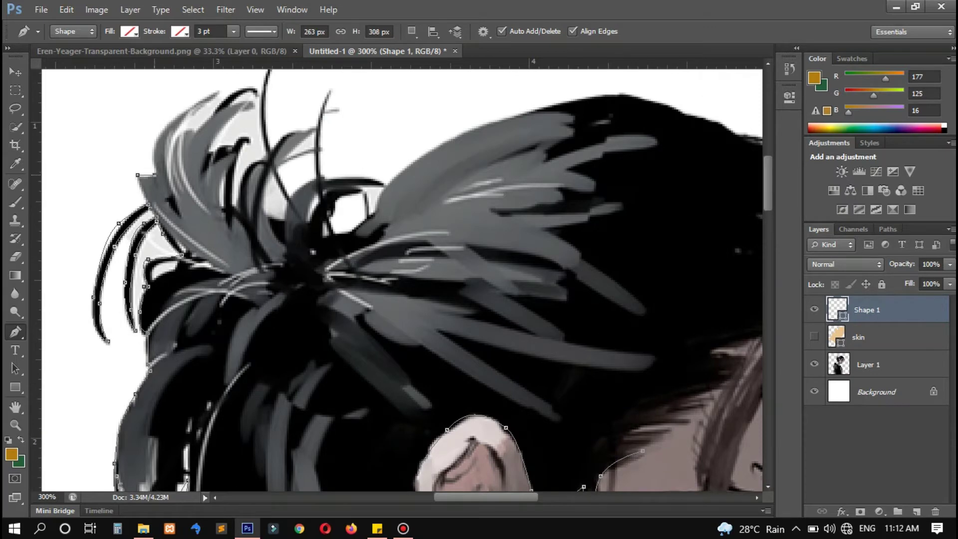
# Outline the swept-back tuft on top of the bun, including the dark notched strands on its inner side.
pyautogui.scroll(3, 156, 204)
pyautogui.click(156, 205)
pyautogui.moveTo(196, 168); pyautogui.dragTo(217, 159)
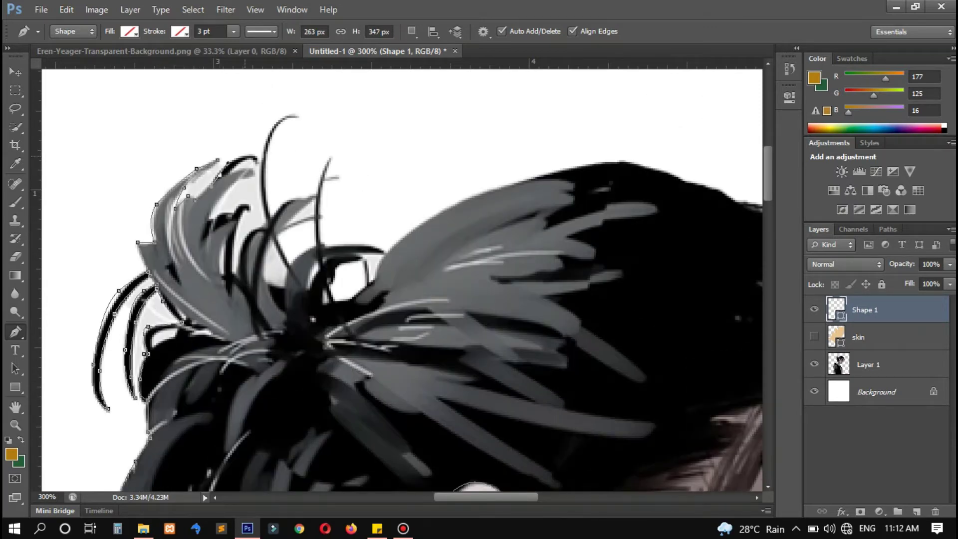
pyautogui.moveTo(245, 154); pyautogui.dragTo(256, 157)
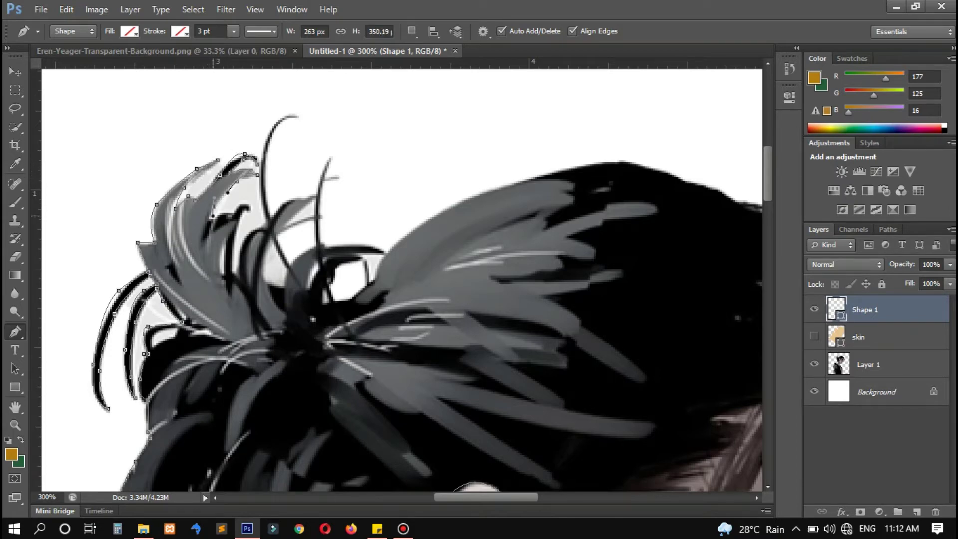
pyautogui.moveTo(212, 215); pyautogui.dragTo(207, 218)
pyautogui.scroll(-1, 246, 248)
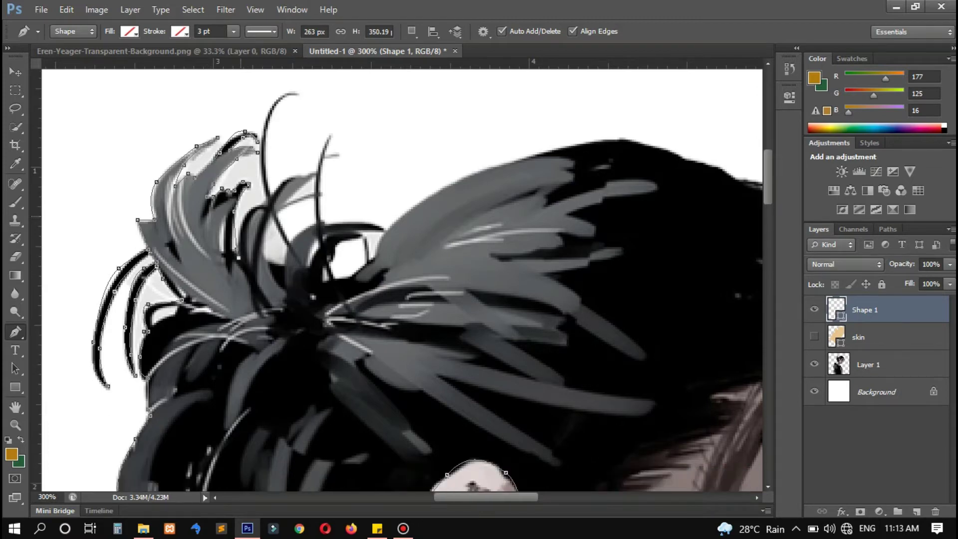
pyautogui.moveTo(233, 212); pyautogui.dragTo(246, 211)
# Outline the light pointed tuft of the bun and the small arched strand beside it with its white gap.
pyautogui.scroll(1, 402, 275)
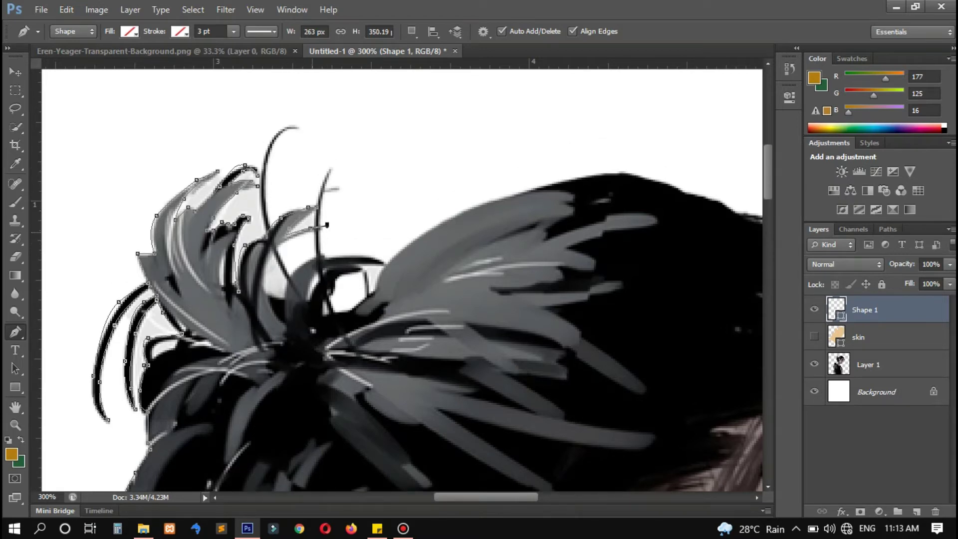
pyautogui.keyDown('alt'); pyautogui.click(327, 225); pyautogui.keyUp('alt')
pyautogui.moveTo(327, 226); pyautogui.dragTo(324, 228)
pyautogui.moveTo(266, 252); pyautogui.dragTo(266, 285)
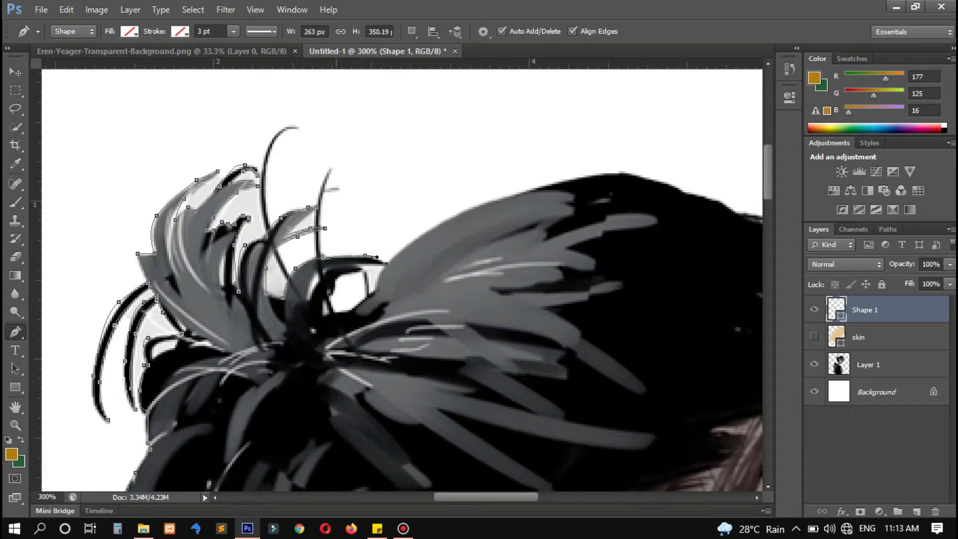
pyautogui.moveTo(337, 274); pyautogui.dragTo(338, 283)
# Trace the crown from the bun over the top of the head and down toward the forehead.
pyautogui.moveTo(398, 251); pyautogui.dragTo(415, 238)
pyautogui.hscroll(5, 402, 279)
pyautogui.moveTo(265, 183); pyautogui.dragTo(345, 171)
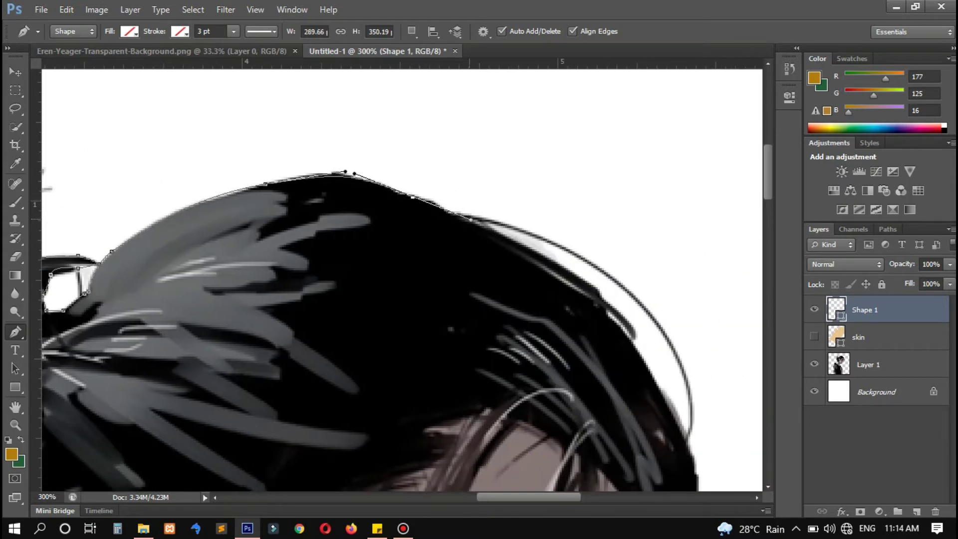
pyautogui.scroll(-4, 470, 219)
pyautogui.click(609, 204)
pyautogui.click(661, 279)
# Continue the outline down the front of the hair to the forelocks' base and start the outer loose strand.
pyautogui.scroll(-3, 661, 279)
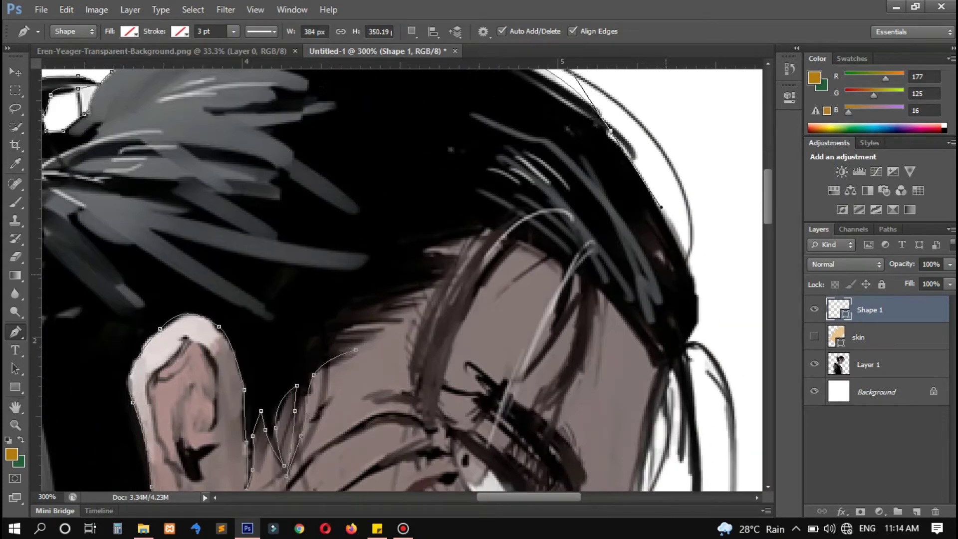
pyautogui.scroll(-2, 661, 206)
pyautogui.click(695, 281)
pyautogui.scroll(-2, 695, 281)
pyautogui.hscroll(3, 695, 281)
pyautogui.click(684, 345)
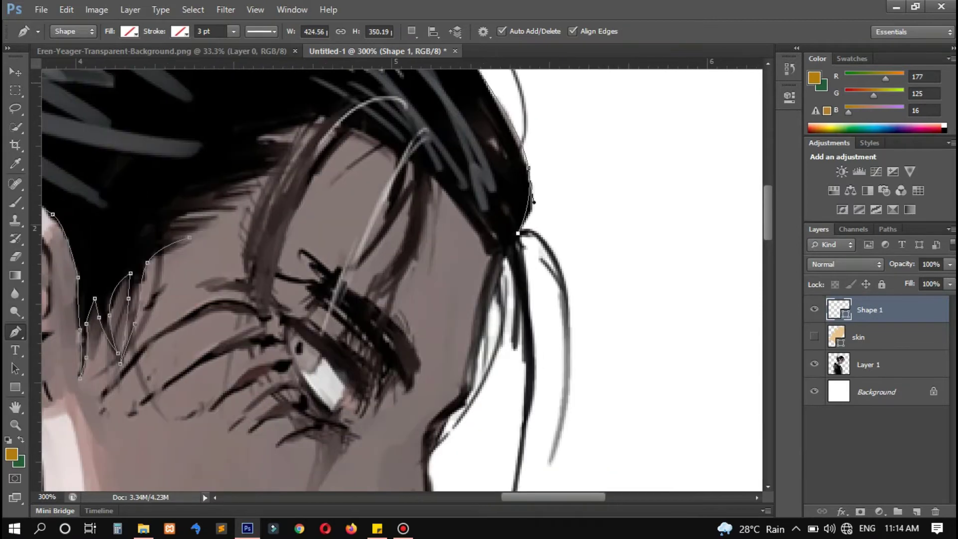
pyautogui.moveTo(547, 246); pyautogui.dragTo(558, 266)
pyautogui.scroll(-1, 564, 272)
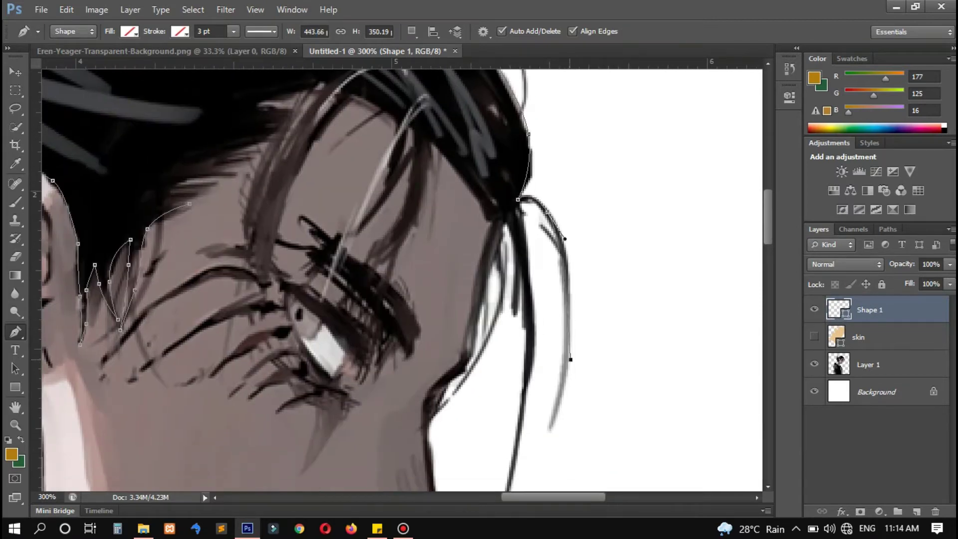
pyautogui.moveTo(568, 366)
pyautogui.mouseDown()
pyautogui.moveTo(561, 396)
pyautogui.moveTo(567, 373)
pyautogui.mouseUp()
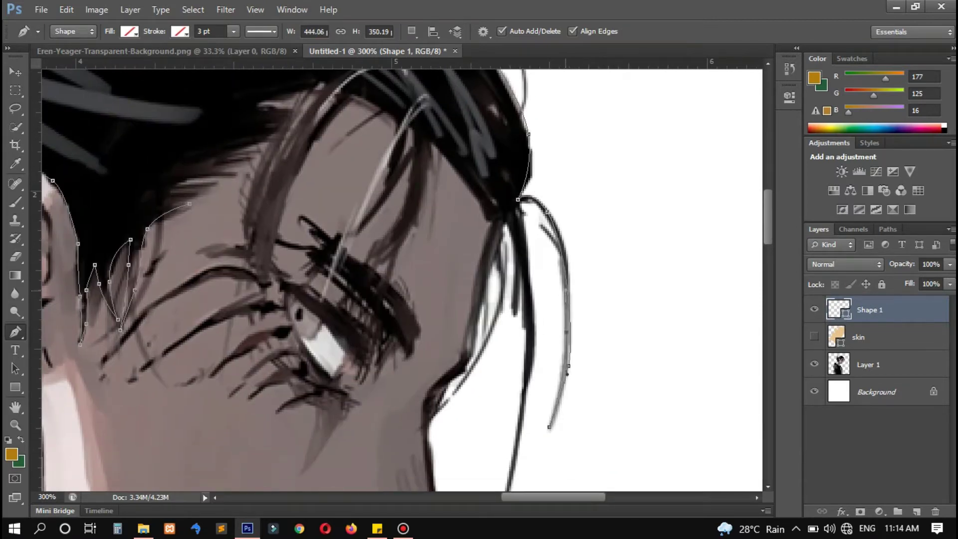
pyautogui.hotkey('ctrl', 'alt', 'z')
pyautogui.hotkey('ctrl', 'alt', 'z')
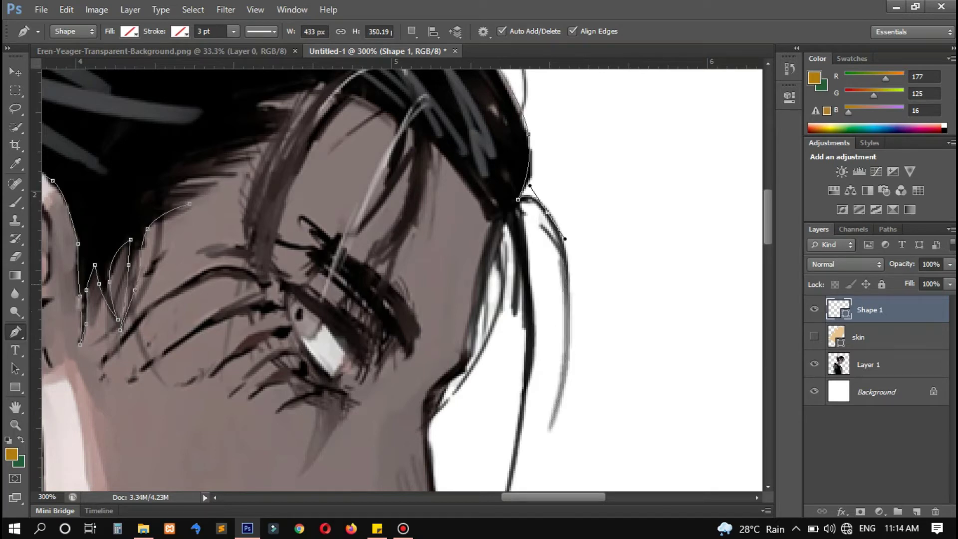
# Outline the thin outer forelock and the long straight forelock beside it down to their tips and back up.
pyautogui.moveTo(568, 271); pyautogui.dragTo(571, 302)
pyautogui.moveTo(567, 382); pyautogui.dragTo(566, 392)
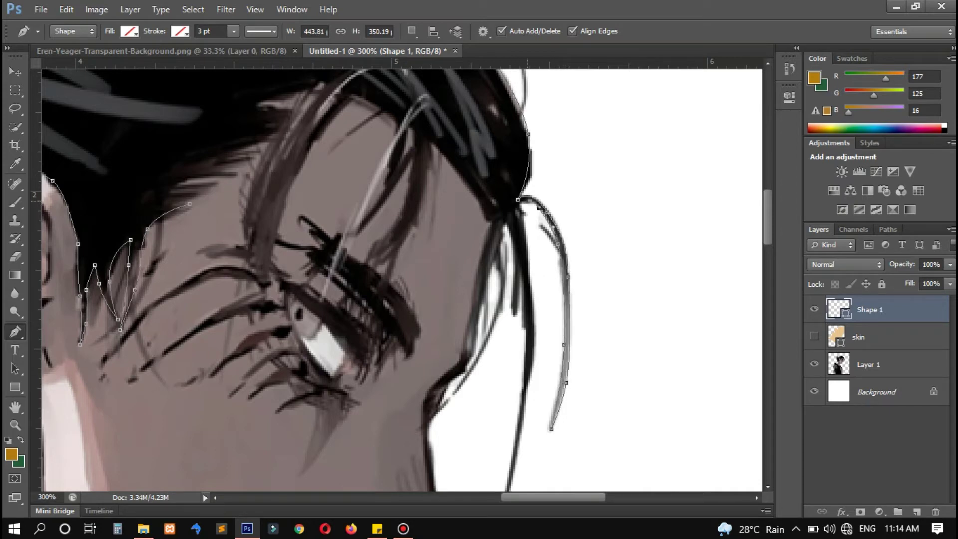
pyautogui.scroll(-5, 399, 274)
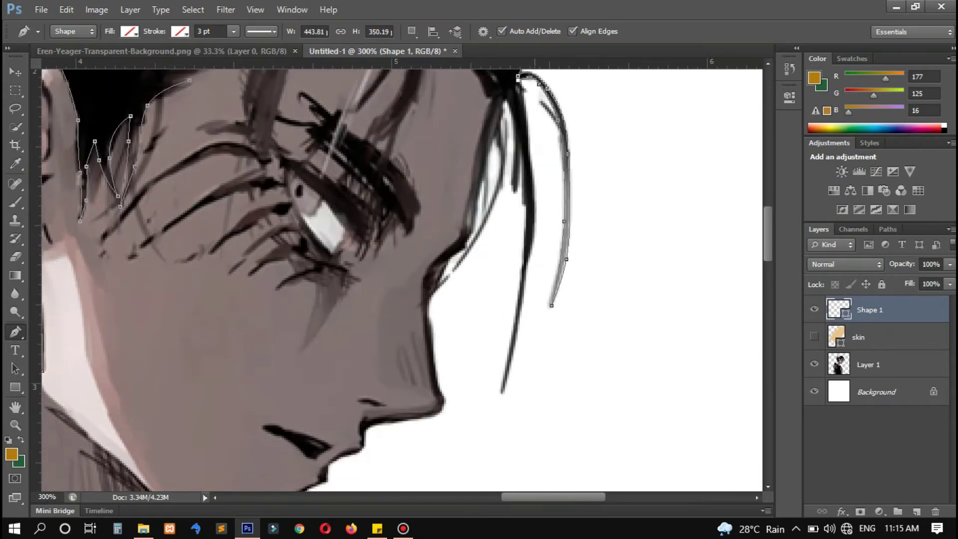
pyautogui.scroll(1, 399, 274)
pyautogui.click(533, 181)
pyautogui.click(535, 226)
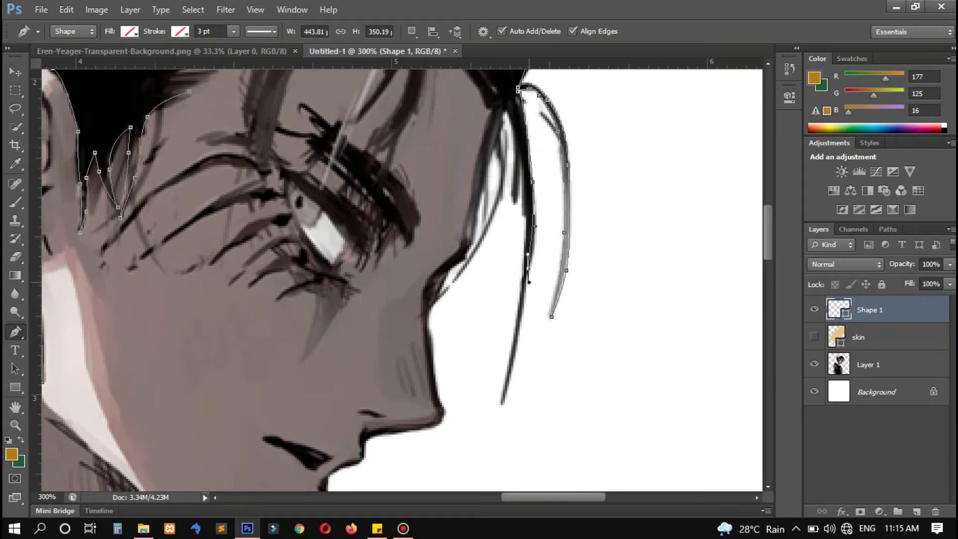
pyautogui.click(526, 291)
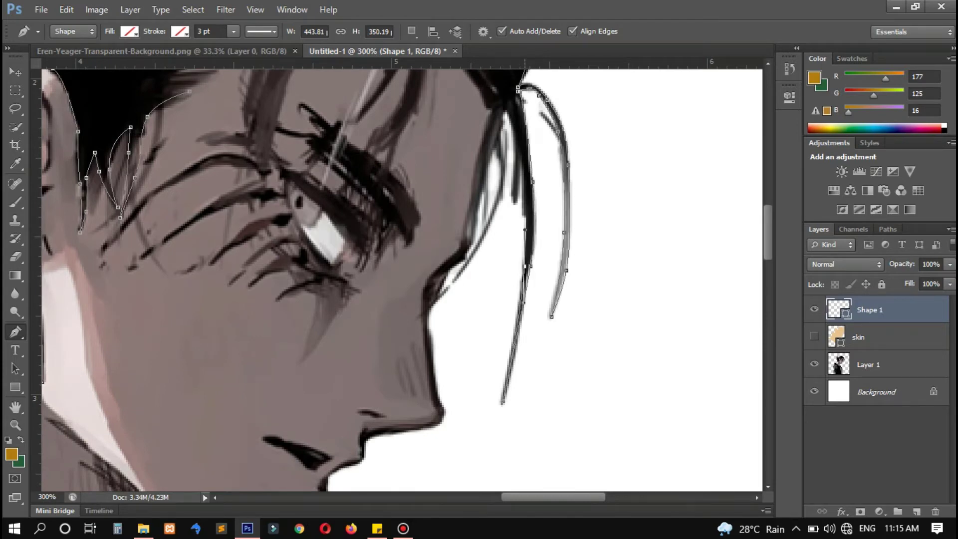
pyautogui.scroll(4, 525, 284)
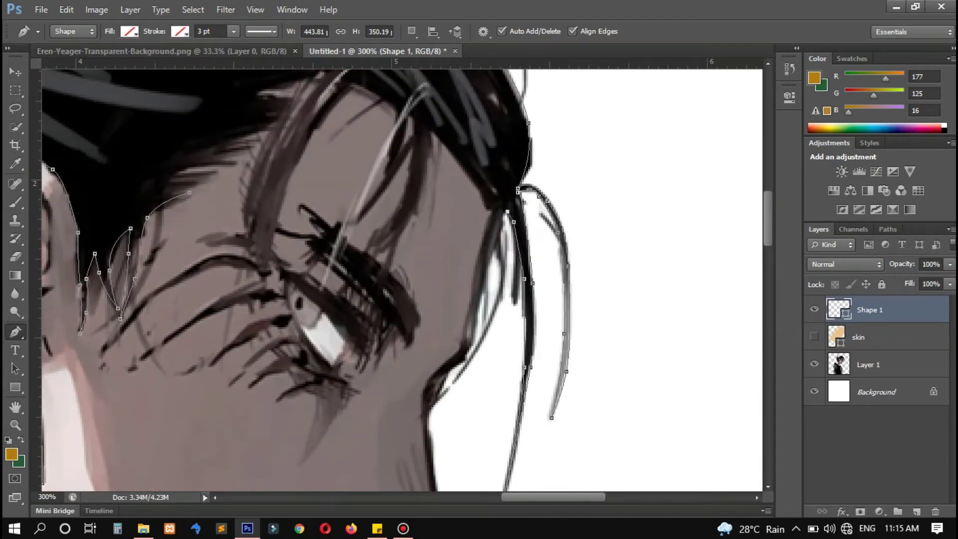
# Trace the hairline from the forelocks' base up over the forehead, outlining the strand that hangs there and the thin strands beside it.
pyautogui.scroll(2, 401, 275)
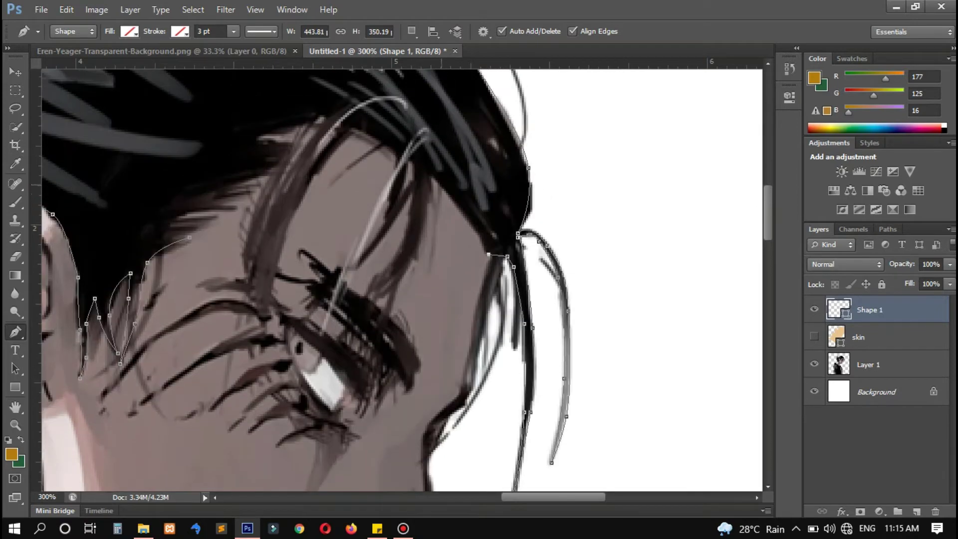
pyautogui.moveTo(412, 258); pyautogui.dragTo(403, 281)
pyautogui.scroll(-1, 404, 281)
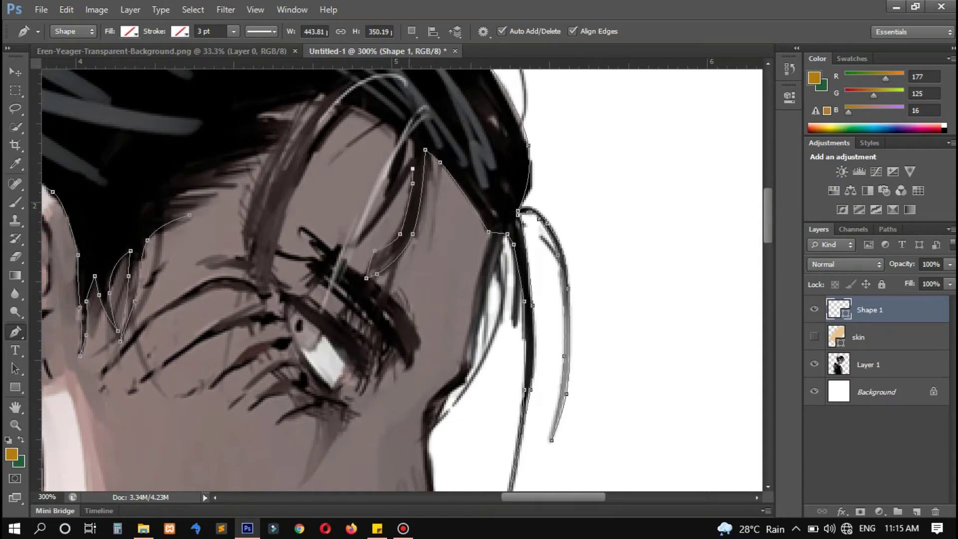
pyautogui.scroll(3, 401, 275)
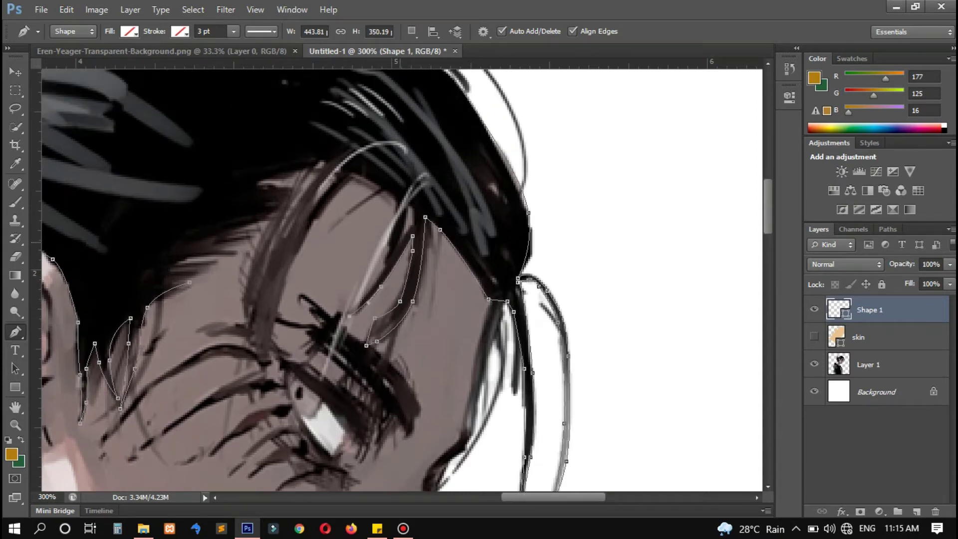
pyautogui.click(412, 235)
pyautogui.hotkey('ctrl', '+')
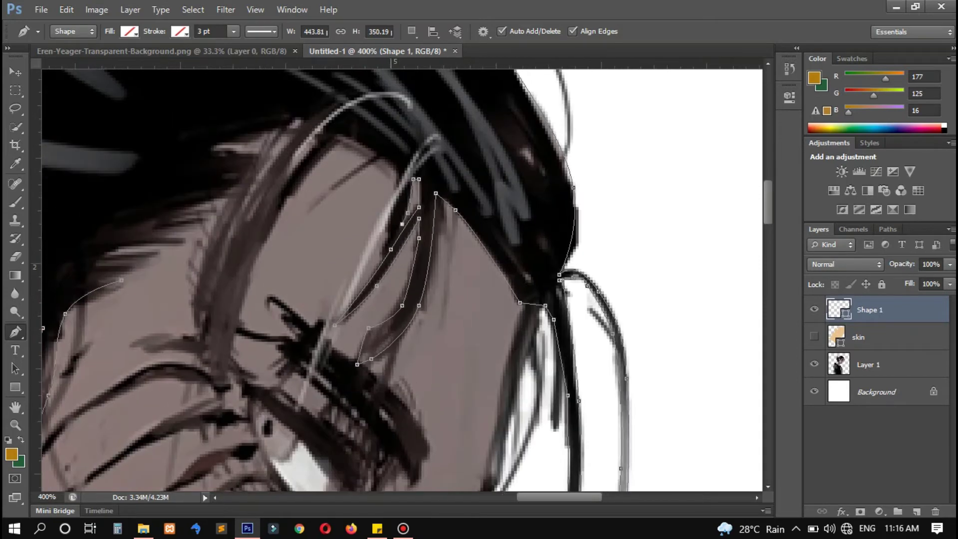
pyautogui.scroll(2, 401, 275)
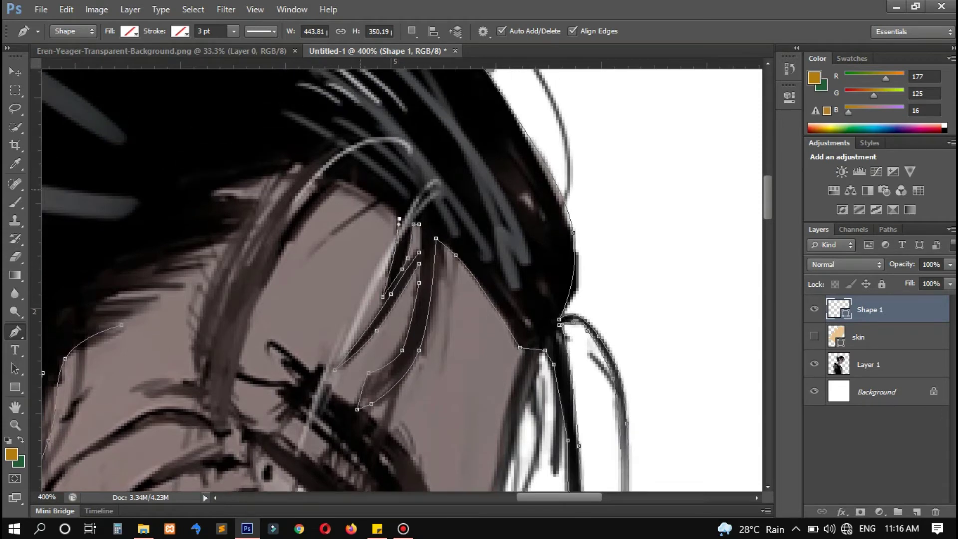
# Continue the outline across the forehead hairline and down the inner edge of the broad lock to its tip near the eye.
pyautogui.click(343, 180)
pyautogui.scroll(-2, 349, 200)
pyautogui.click(278, 193)
pyautogui.click(262, 226)
pyautogui.scroll(-1, 262, 226)
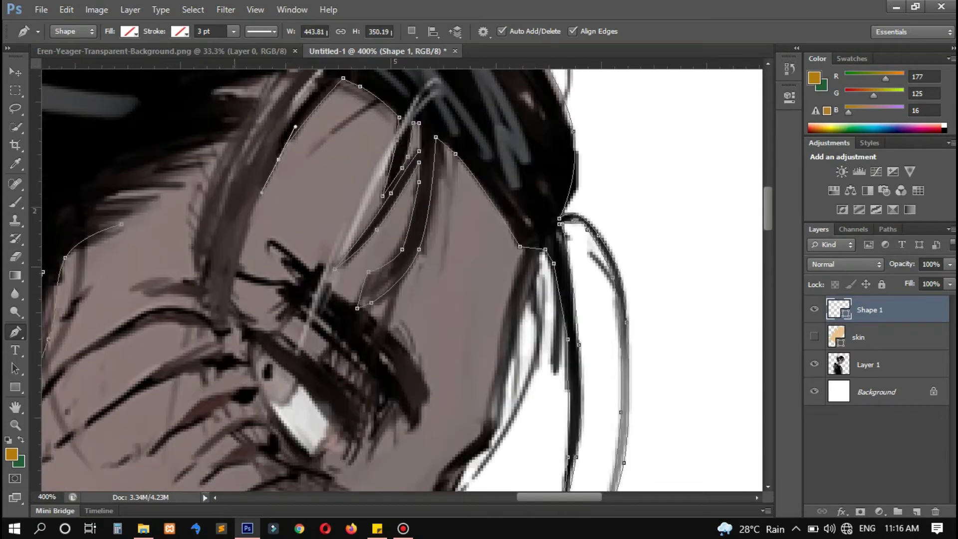
pyautogui.click(242, 217)
pyautogui.click(234, 266)
pyautogui.click(225, 316)
pyautogui.click(222, 348)
# Trace the other edge of the broad lock from its tip back up to the hairline.
pyautogui.scroll(2, 223, 347)
pyautogui.click(198, 253)
pyautogui.scroll(2, 197, 252)
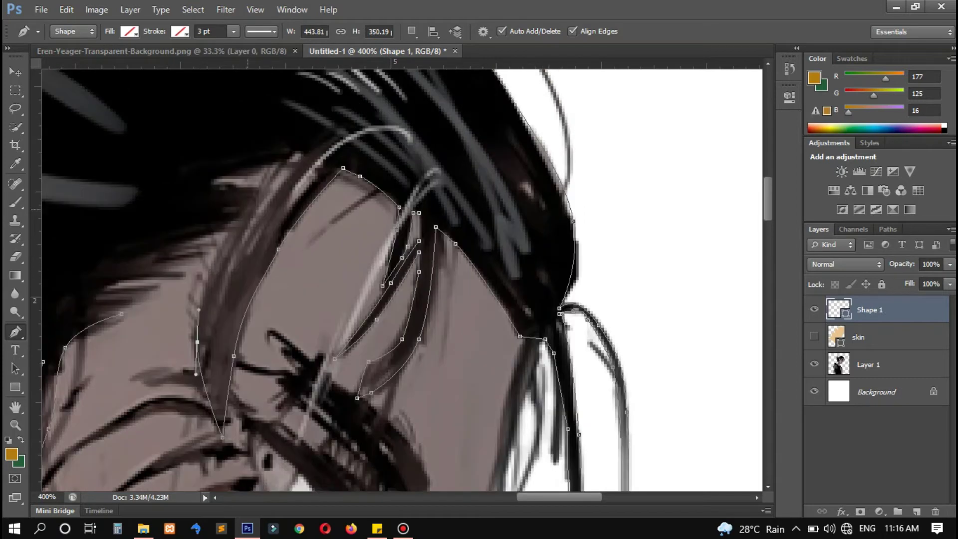
pyautogui.moveTo(248, 120); pyautogui.dragTo(267, 90)
pyautogui.click(290, 159)
# Trace the jagged hairline tufts along the temple and close the hair outline.
pyautogui.click(214, 179)
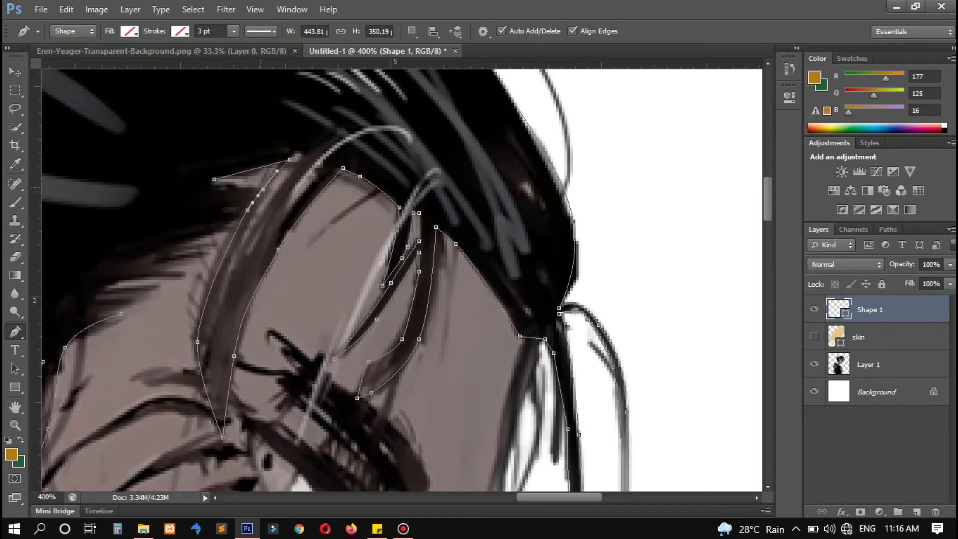
pyautogui.hscroll(-7, 402, 279)
pyautogui.hotkey('ctrl', 'z')
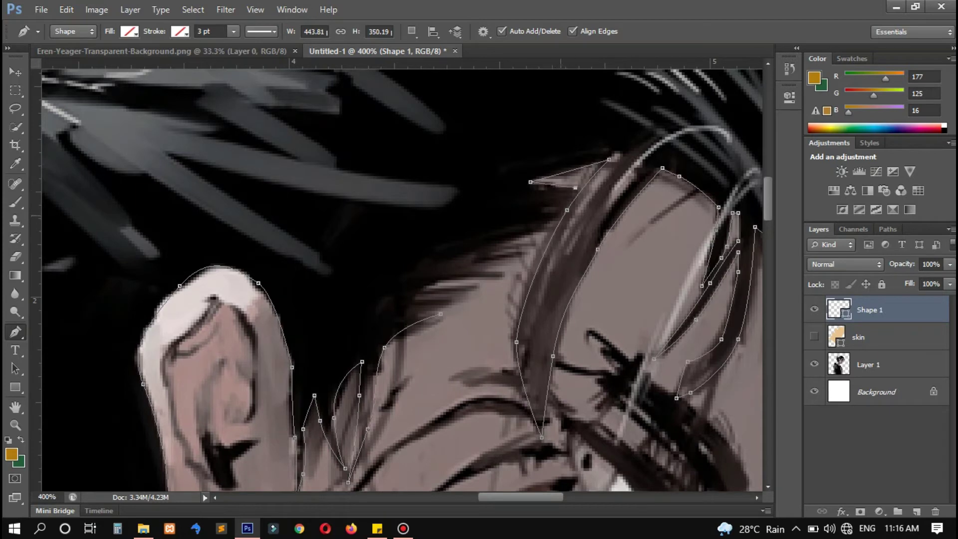
pyautogui.click(558, 216)
pyautogui.moveTo(478, 252); pyautogui.dragTo(460, 256)
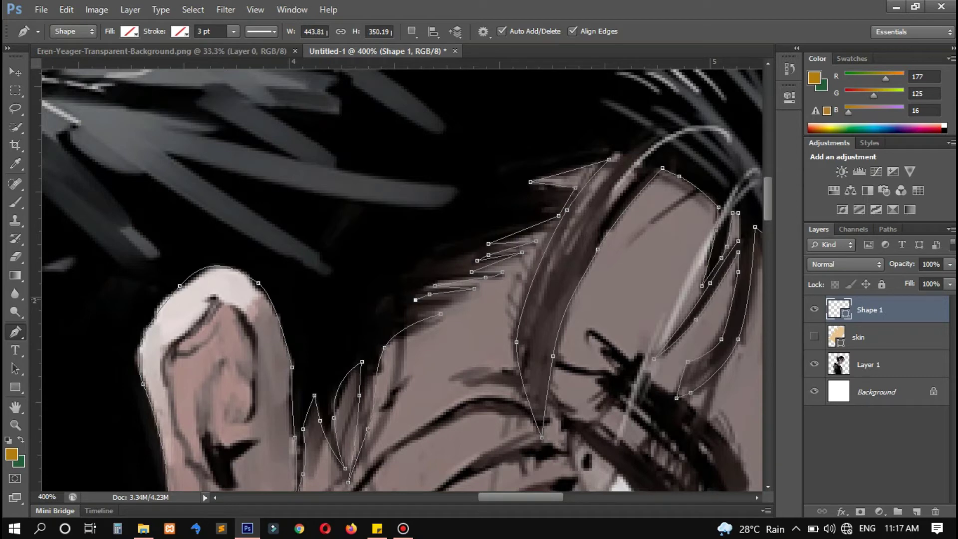
pyautogui.press('Return')
# Fill the hair shape with solid black.
pyautogui.hotkey('ctrl', '1')
pyautogui.click(129, 31)
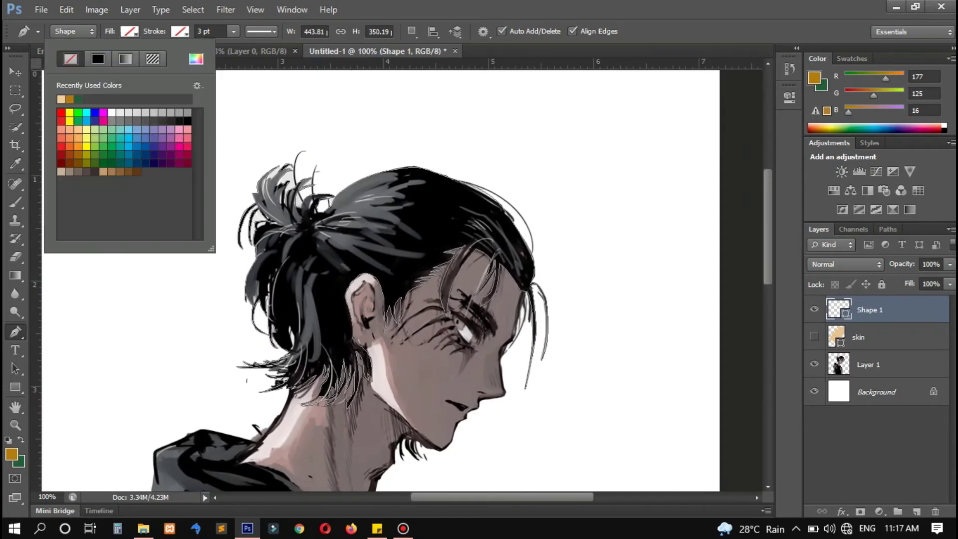
pyautogui.click(196, 59)
pyautogui.press('Escape')
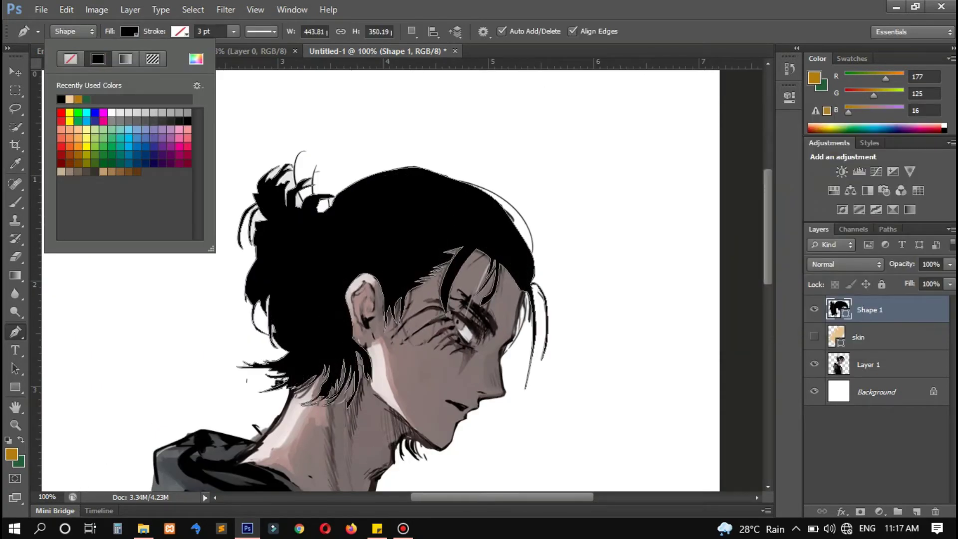
# Check the hair and skin shapes together with the reference artwork hidden, then bring the reference back and hide the skin.
pyautogui.click(814, 336)
pyautogui.scroll(-2, 381, 279)
pyautogui.click(814, 364)
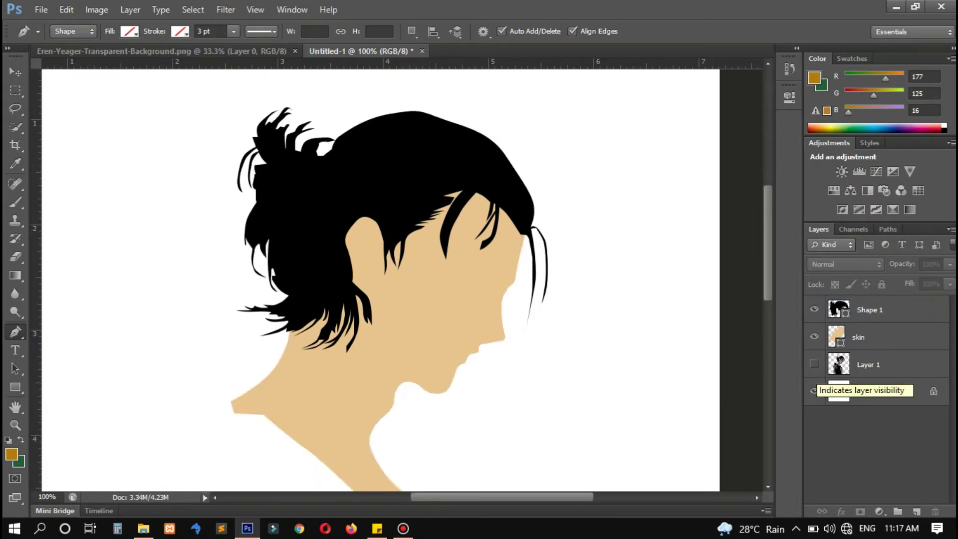
pyautogui.click(814, 364)
pyautogui.scroll(-5, 381, 280)
pyautogui.click(814, 336)
# Rename the Shape 1 layer as hair.
pyautogui.click(868, 309)
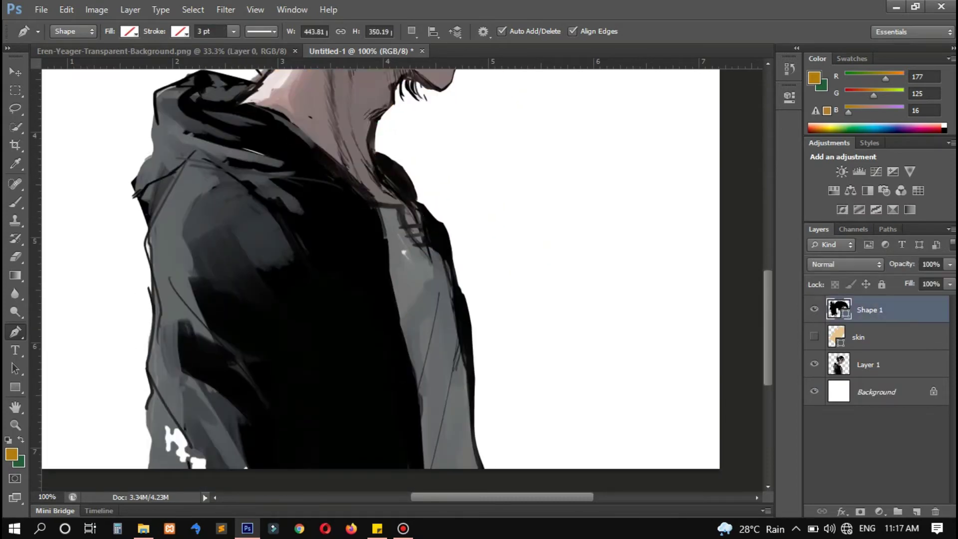
pyautogui.doubleClick(868, 309)
pyautogui.write('hair')
pyautogui.press('Return')
# Show the skin layer and start a new shape along the top of the hood from the nape to its back corner.
pyautogui.hotkey('ctrl', '+')
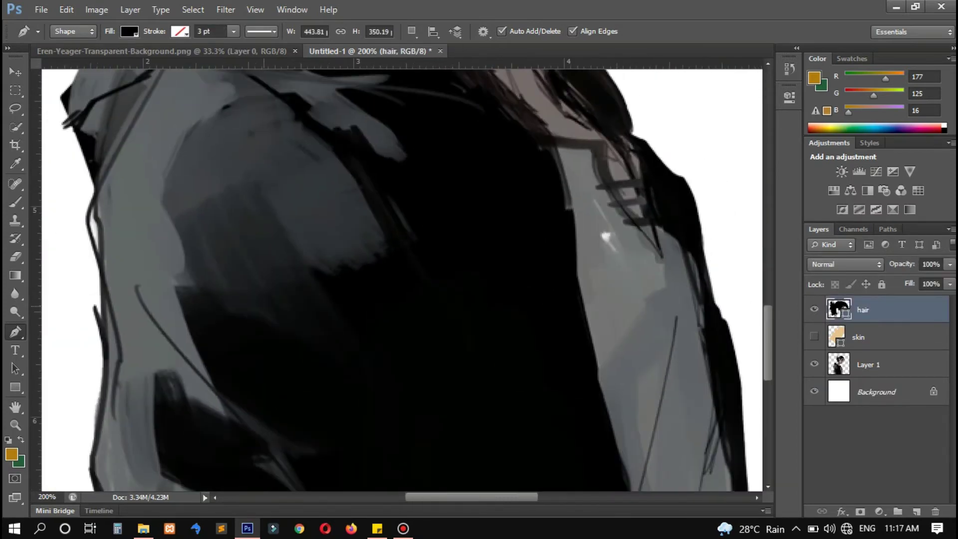
pyautogui.scroll(5, 380, 279)
pyautogui.click(814, 337)
pyautogui.click(306, 189)
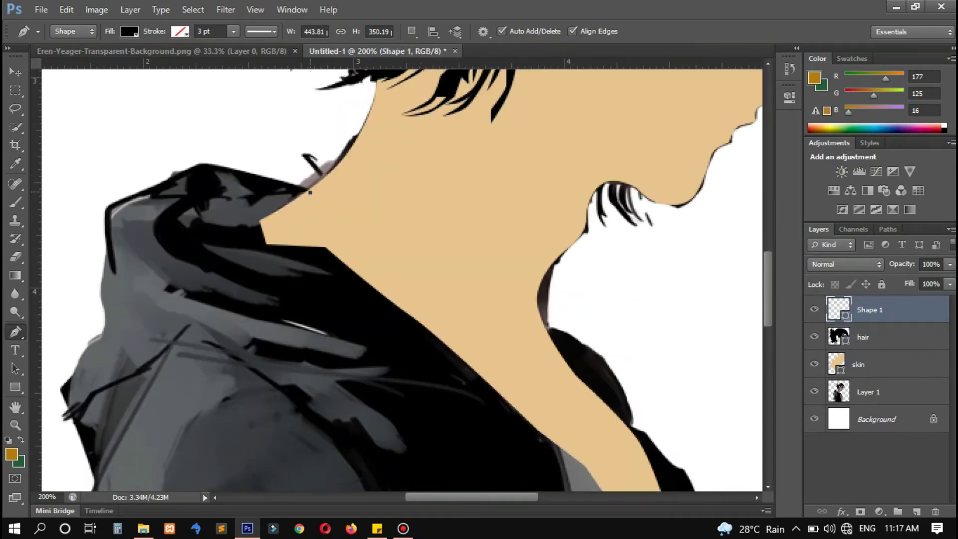
pyautogui.hotkey('ctrl', 'z')
pyautogui.hotkey('ctrl', 'z')
pyautogui.click(207, 164)
pyautogui.click(192, 165)
pyautogui.click(164, 179)
pyautogui.click(153, 184)
pyautogui.click(106, 207)
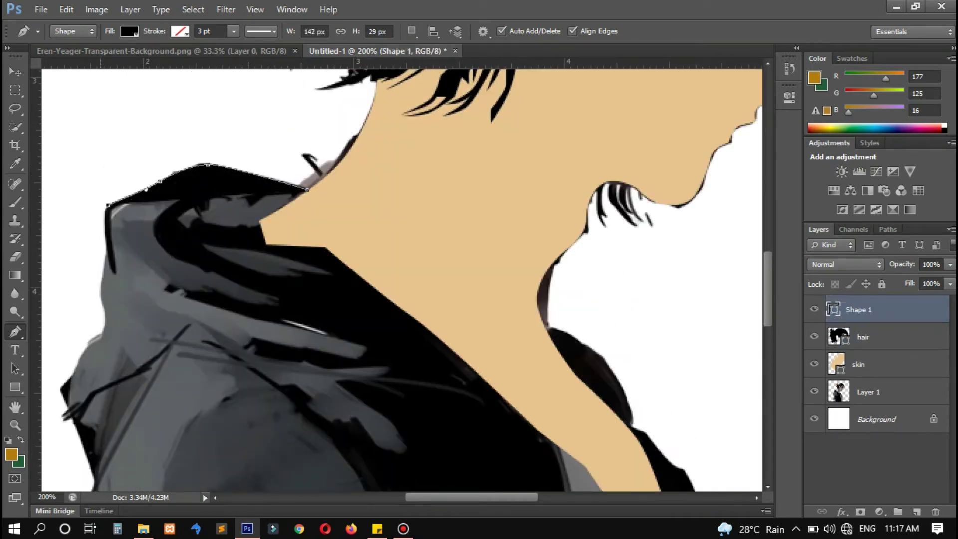
# Set the new shape's fill to none and trace the back of the hood down to the shoulder.
pyautogui.click(102, 243)
pyautogui.click(129, 31)
pyautogui.scroll(-1, 399, 279)
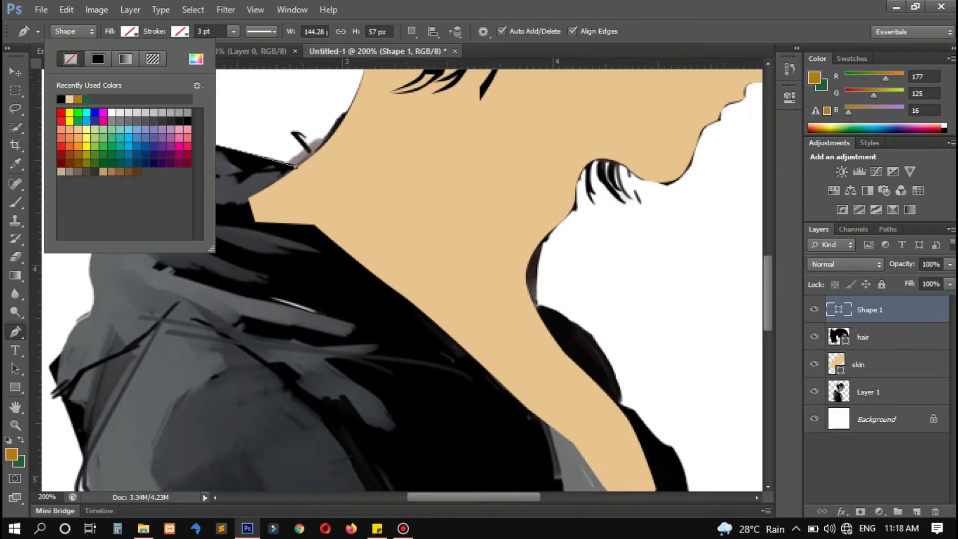
pyautogui.click(70, 58)
pyautogui.hscroll(-4, 399, 279)
pyautogui.click(274, 251)
pyautogui.click(250, 308)
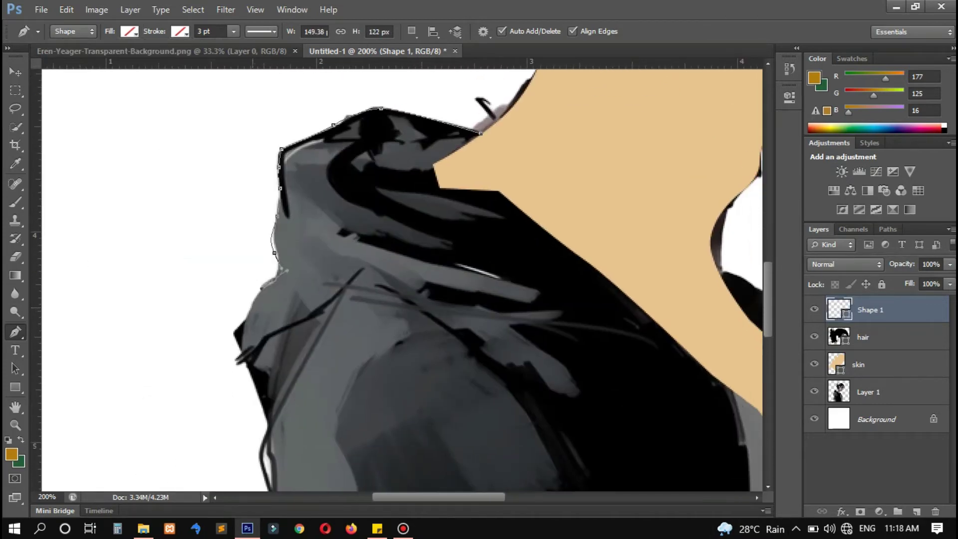
# Trace the jacket's outer edge around the shoulder point and down the upper sleeve.
pyautogui.click(235, 330)
pyautogui.click(257, 377)
pyautogui.scroll(-2, 258, 376)
pyautogui.click(262, 290)
pyautogui.click(265, 314)
pyautogui.scroll(-3, 266, 314)
pyautogui.click(272, 213)
pyautogui.click(276, 256)
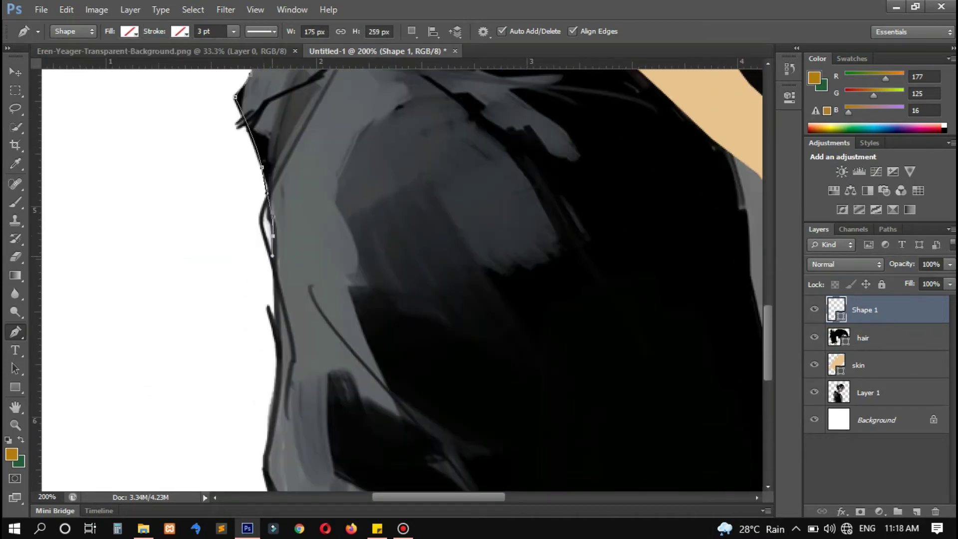
# Continue the outline down the lower sleeve's wavy outer edge to the bottom of the artwork.
pyautogui.scroll(-2, 275, 255)
pyautogui.click(279, 216)
pyautogui.click(276, 243)
pyautogui.click(272, 269)
pyautogui.click(264, 313)
pyautogui.click(269, 366)
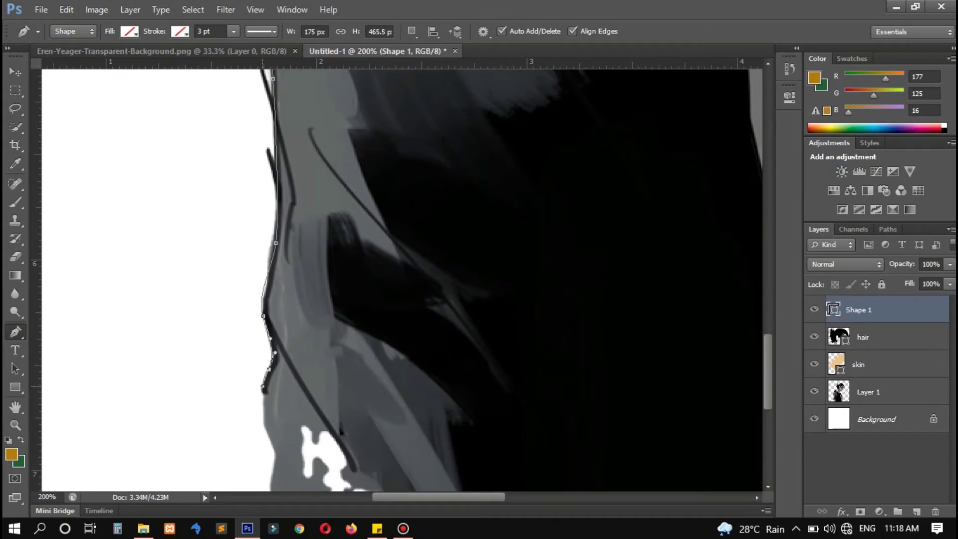
pyautogui.scroll(-2, 269, 367)
pyautogui.click(263, 274)
pyautogui.hscroll(6, 401, 234)
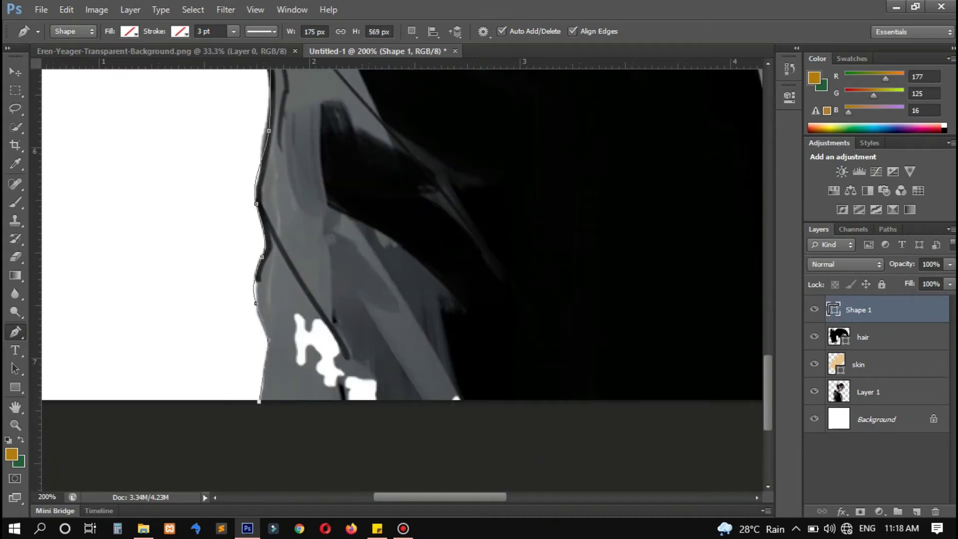
pyautogui.click(615, 403)
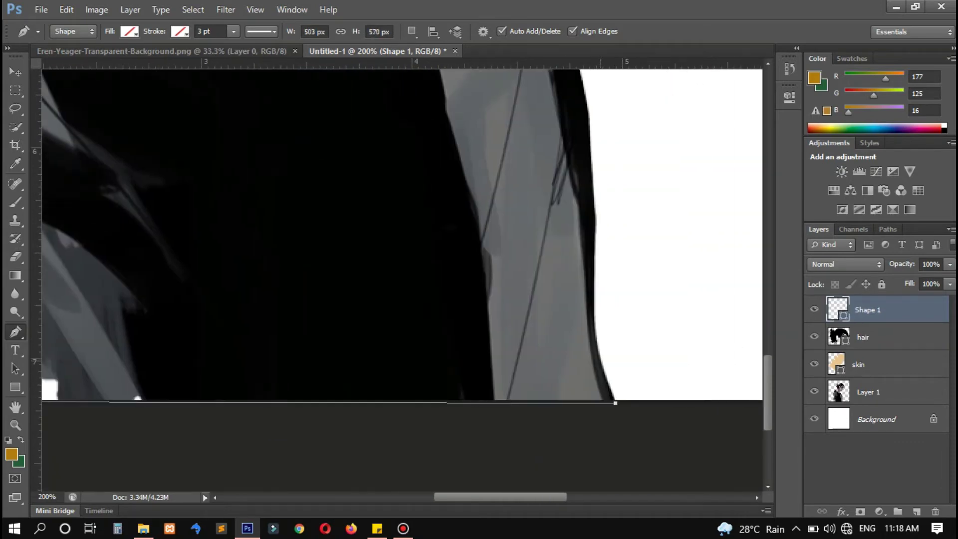
pyautogui.scroll(2, 596, 334)
pyautogui.click(594, 302)
pyautogui.scroll(1, 593, 324)
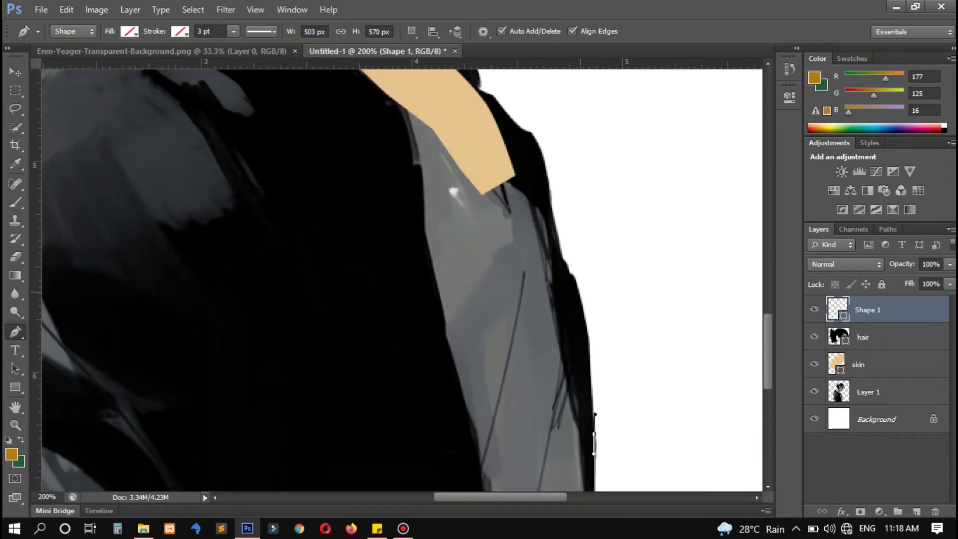
pyautogui.scroll(-3, 402, 279)
pyautogui.click(496, 355)
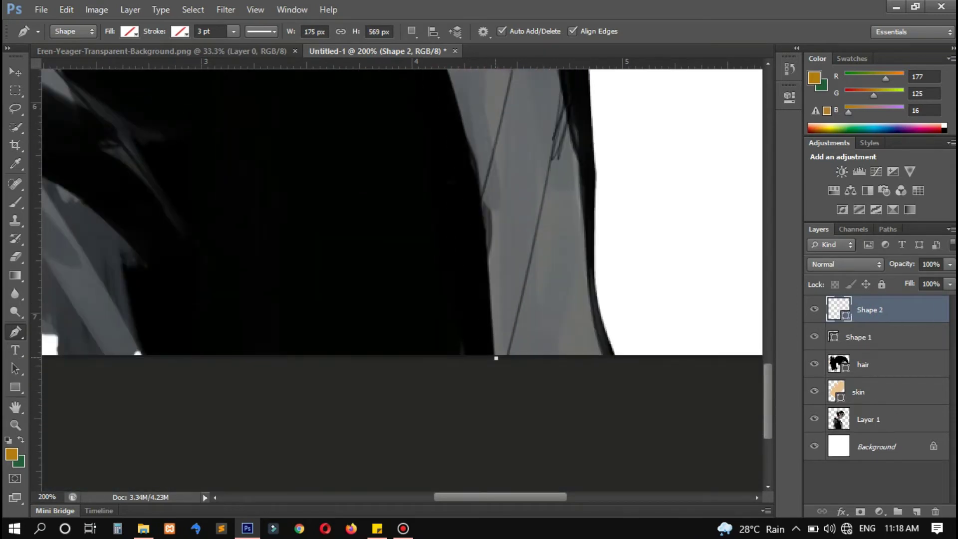
# Run the outline along the bottom of the artwork to the black jacket opening and up its front edge toward the chest.
pyautogui.hscroll(-3, 401, 279)
pyautogui.hscroll(-1, 401, 280)
pyautogui.click(676, 356)
pyautogui.scroll(2, 675, 356)
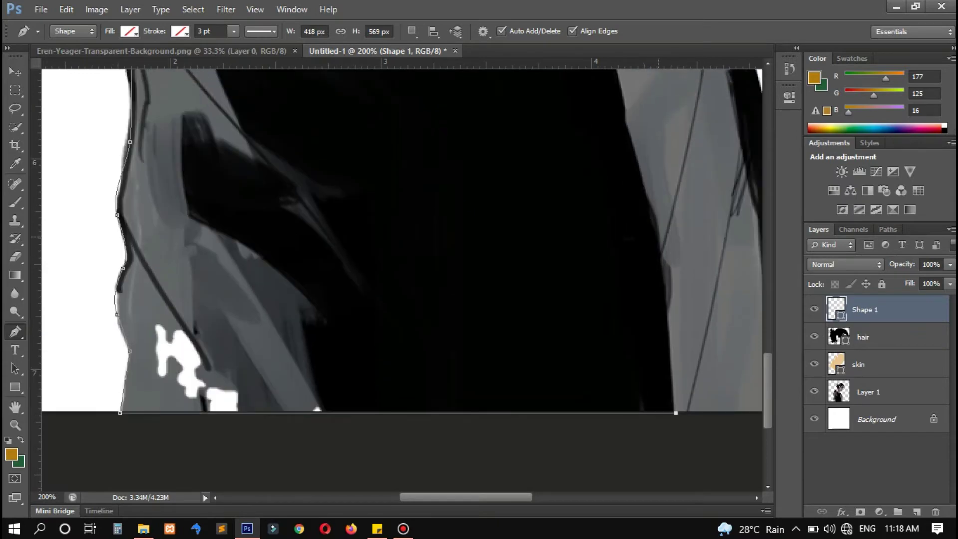
pyautogui.scroll(3, 402, 279)
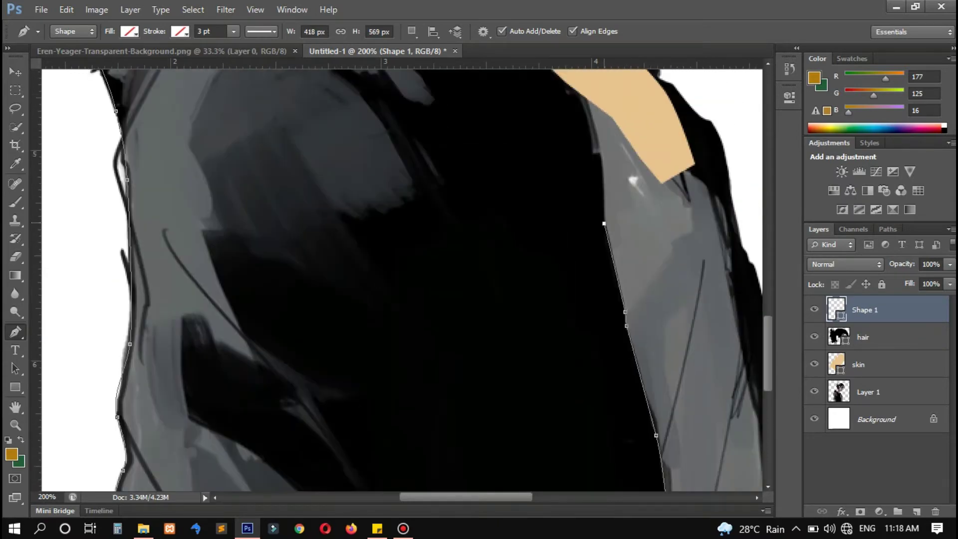
pyautogui.scroll(1, 401, 280)
# Hide the skin layer and trace the jacket's collar along the neck up to the hood's inner corner.
pyautogui.click(814, 364)
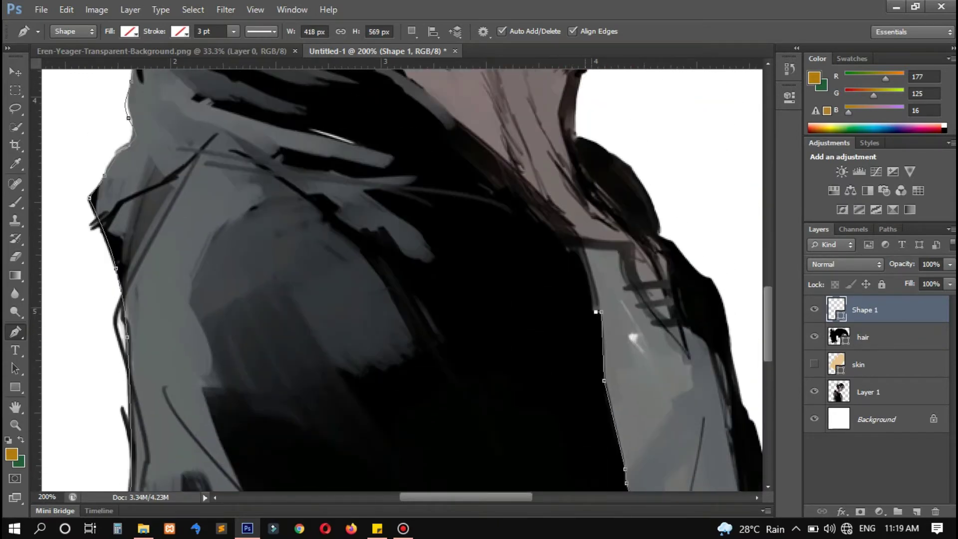
pyautogui.scroll(3, 591, 286)
pyautogui.hotkey('ctrl', 'z')
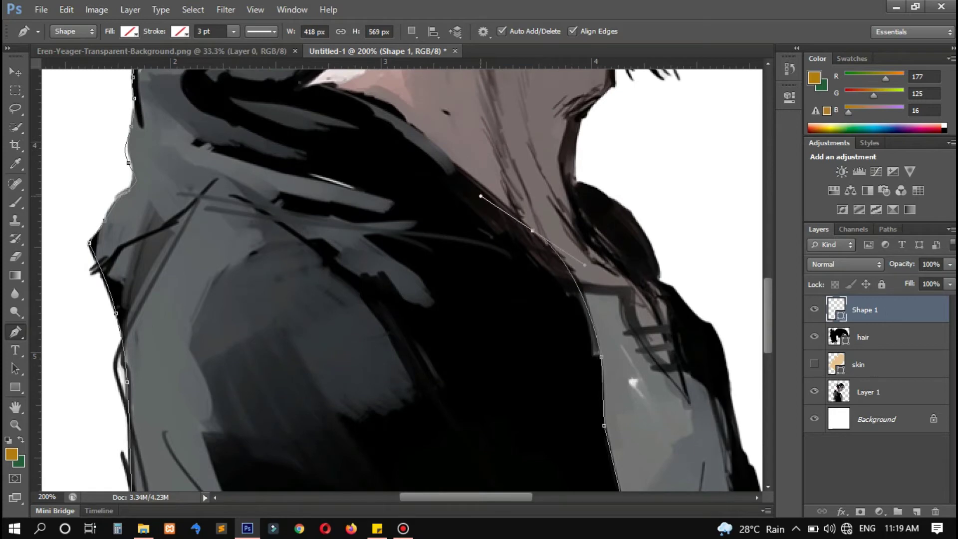
pyautogui.hotkey('ctrl', 'z')
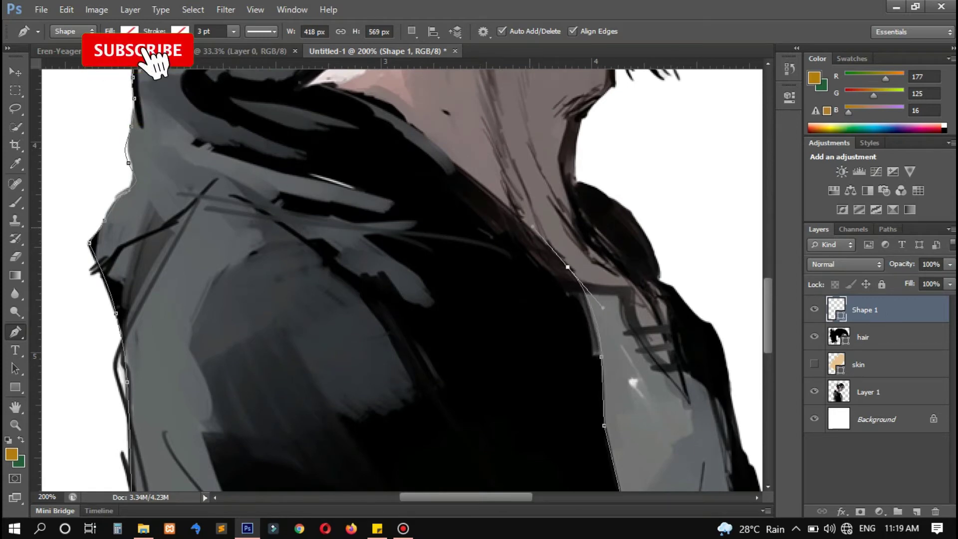
pyautogui.scroll(2, 402, 279)
pyautogui.moveTo(354, 197); pyautogui.dragTo(321, 185)
pyautogui.click(295, 188)
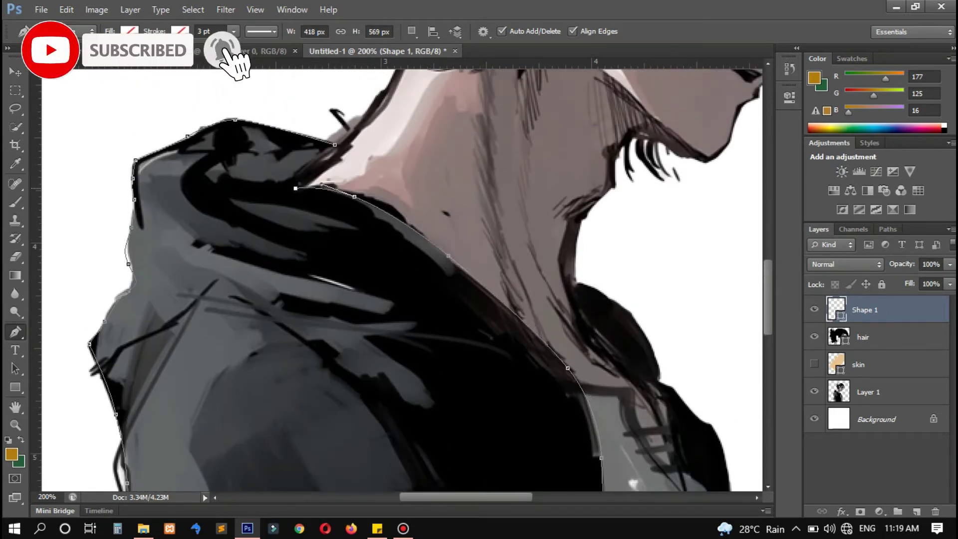
# Trace the hood's edge along the nape back to the starting point and close the jacket outline.
pyautogui.scroll(2, 402, 280)
pyautogui.click(814, 364)
pyautogui.click(815, 364)
pyautogui.click(334, 223)
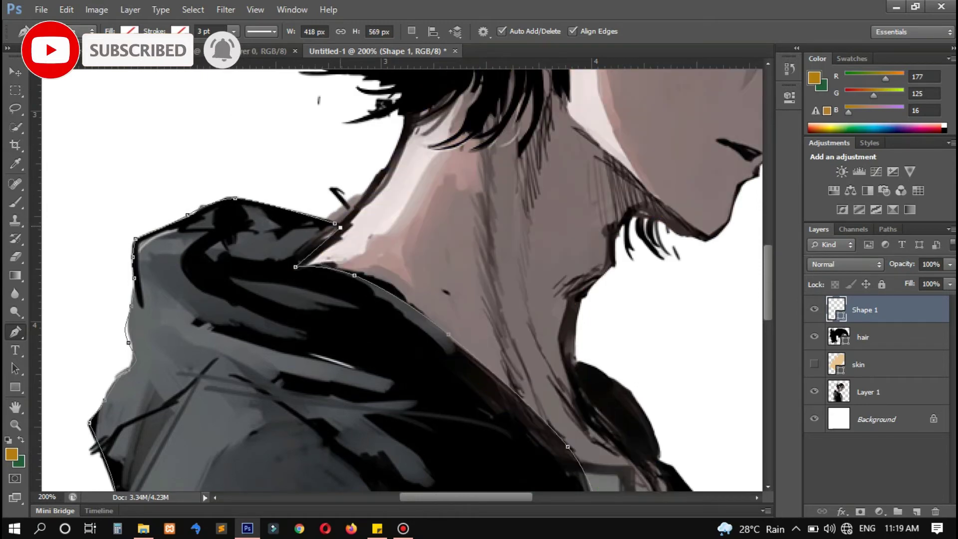
pyautogui.press('Return')
pyautogui.click(814, 364)
pyautogui.click(814, 364)
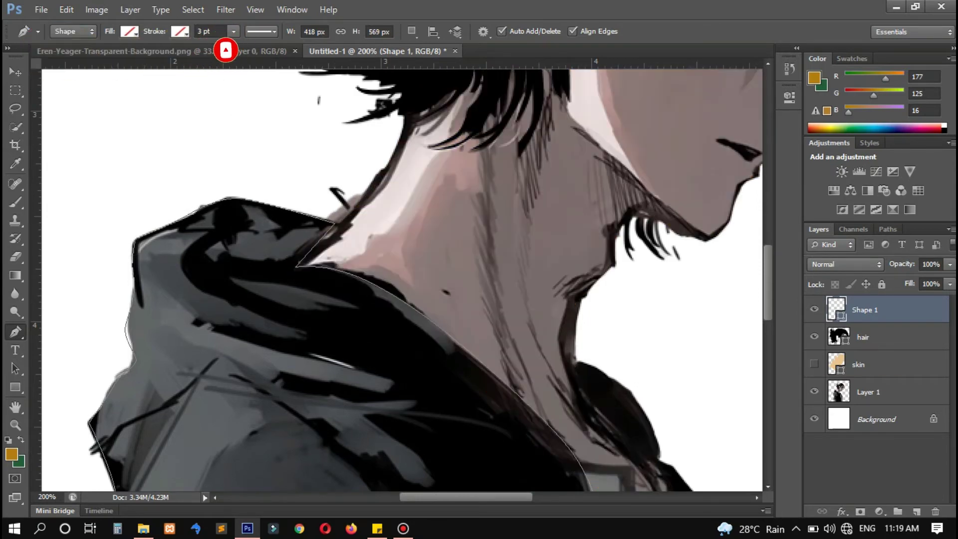
# Fill the closed jacket shape with dark green (2b4e15) and show the skin layer again.
pyautogui.click(129, 31)
pyautogui.click(196, 58)
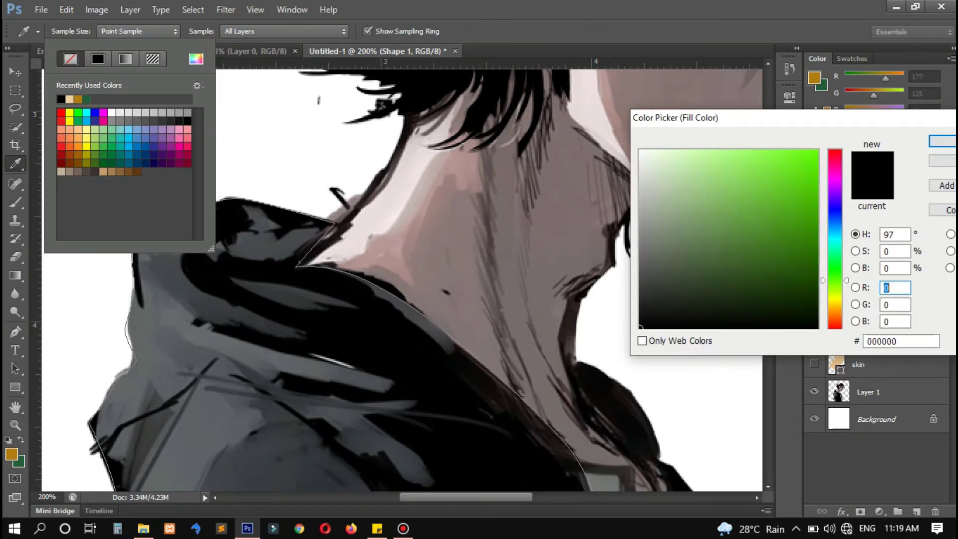
pyautogui.click(789, 282)
pyautogui.click(764, 289)
pyautogui.moveTo(764, 290)
pyautogui.mouseDown()
pyautogui.moveTo(806, 294)
pyautogui.moveTo(770, 274)
pyautogui.mouseUp()
pyautogui.press('Return')
pyautogui.click(197, 58)
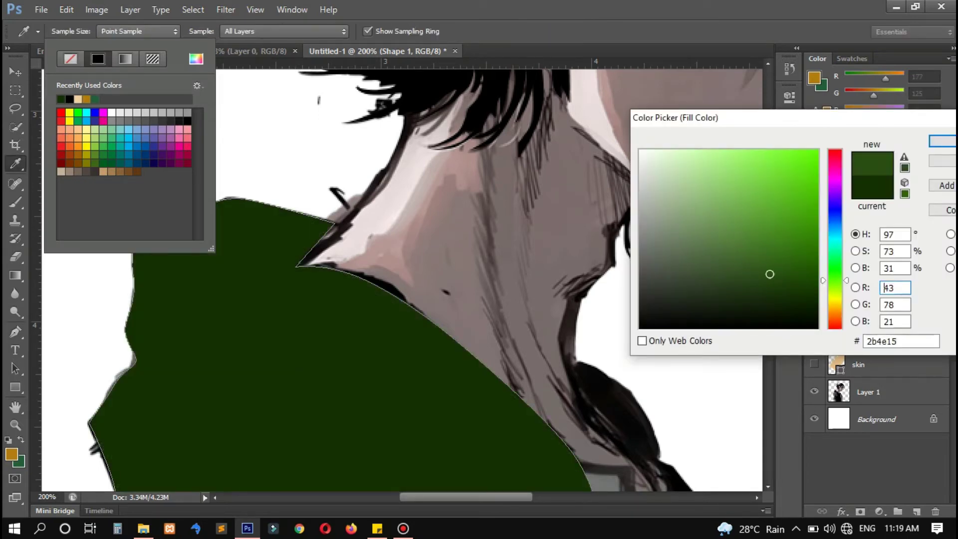
pyautogui.press('Return')
pyautogui.click(814, 364)
pyautogui.click(873, 464)
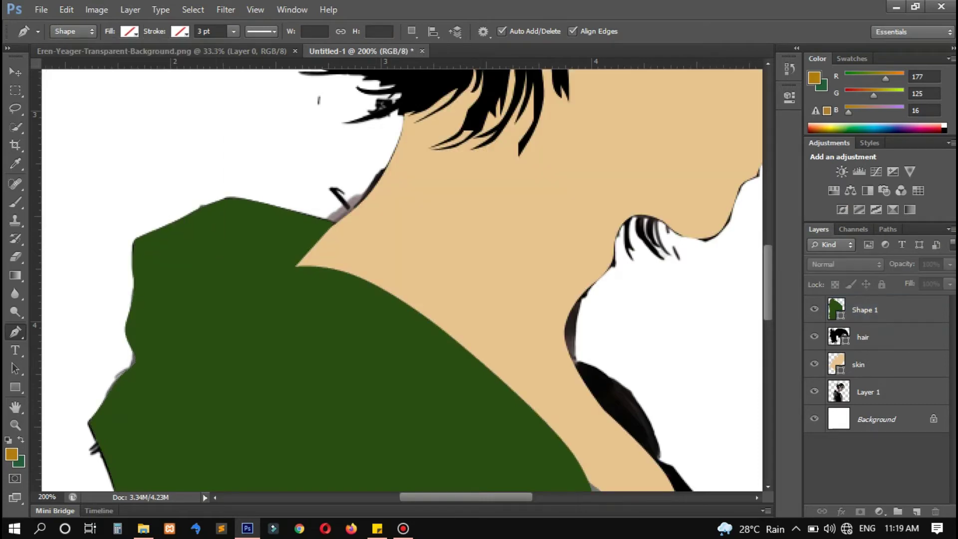
# Change the jacket shape's fill to a darker olive green (222e10).
pyautogui.hotkey('ctrl', '-')
pyautogui.hotkey('ctrl', '-')
pyautogui.hotkey('ctrl', '-')
pyautogui.doubleClick(836, 309)
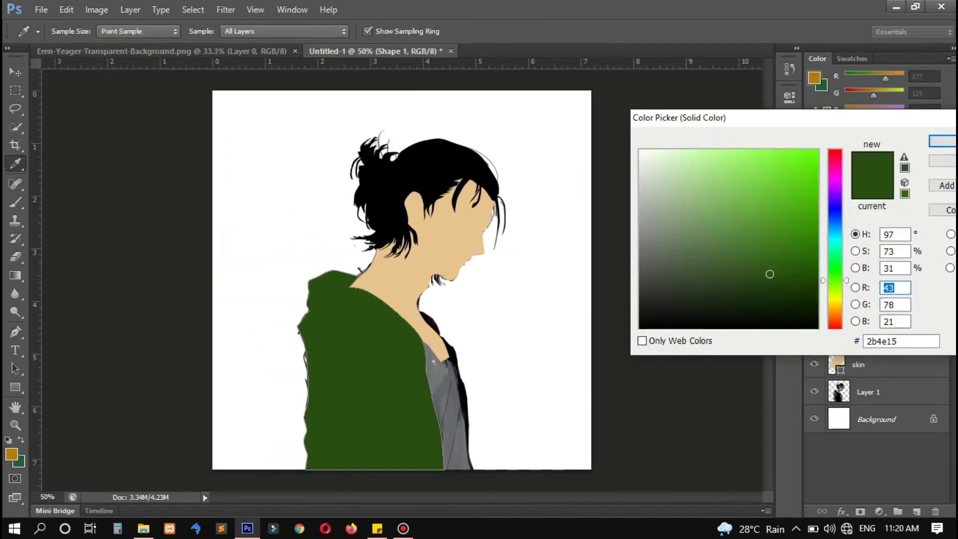
pyautogui.moveTo(769, 273); pyautogui.dragTo(752, 295)
pyautogui.click(942, 141)
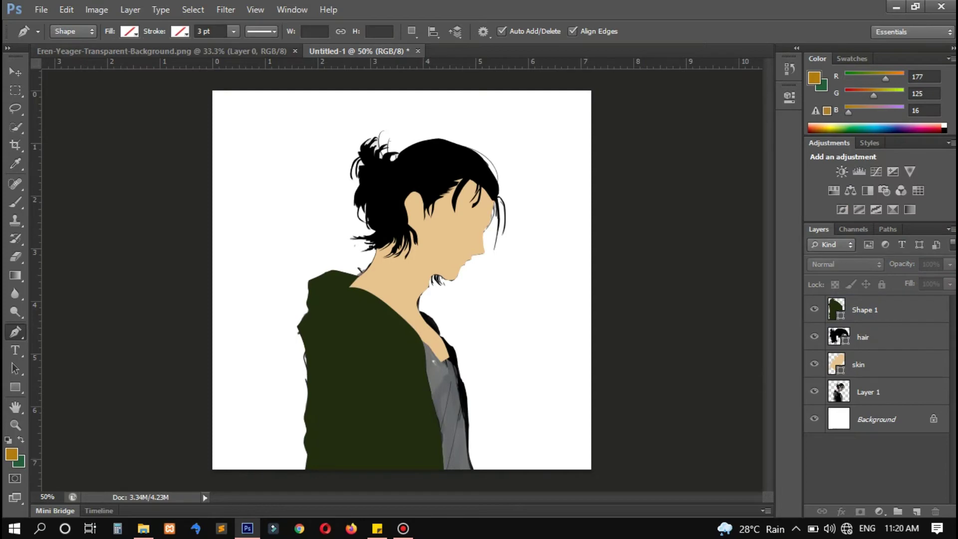
# Hide the skin and jacket shapes to expose the original artwork around the neck and far side of the jacket.
pyautogui.click(814, 363)
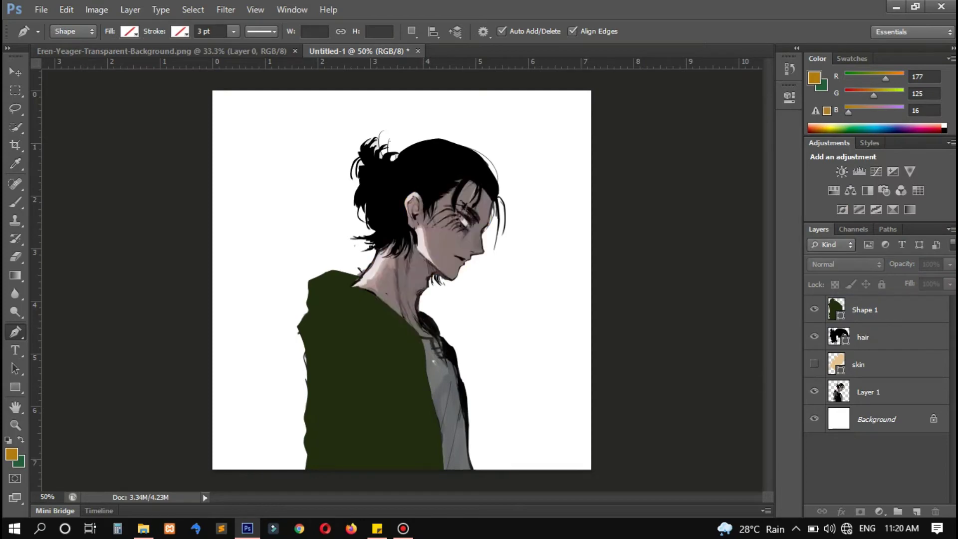
pyautogui.click(865, 309)
pyautogui.click(814, 309)
pyautogui.scroll(4, 394, 340)
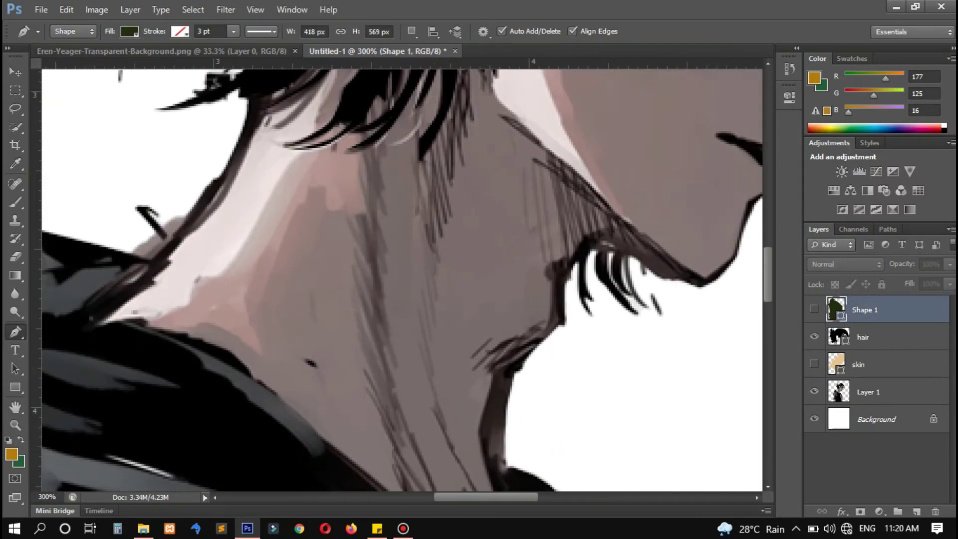
pyautogui.hscroll(6, 402, 279)
pyautogui.scroll(3, 402, 279)
pyautogui.hscroll(-3, 402, 279)
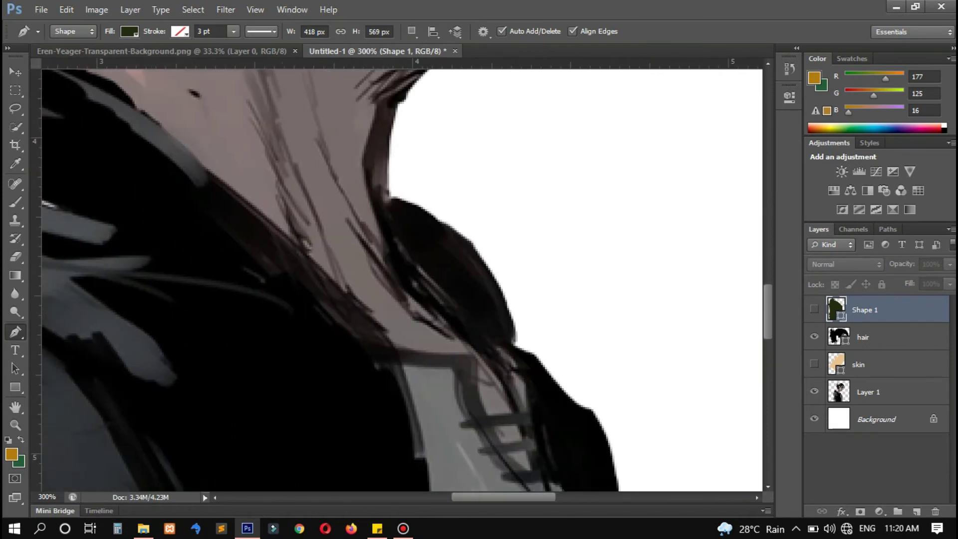
# Toggle the skin layer to compare its neck edge with the far side of the hood in the artwork.
pyautogui.click(815, 363)
pyautogui.click(814, 364)
pyautogui.scroll(3, 428, 196)
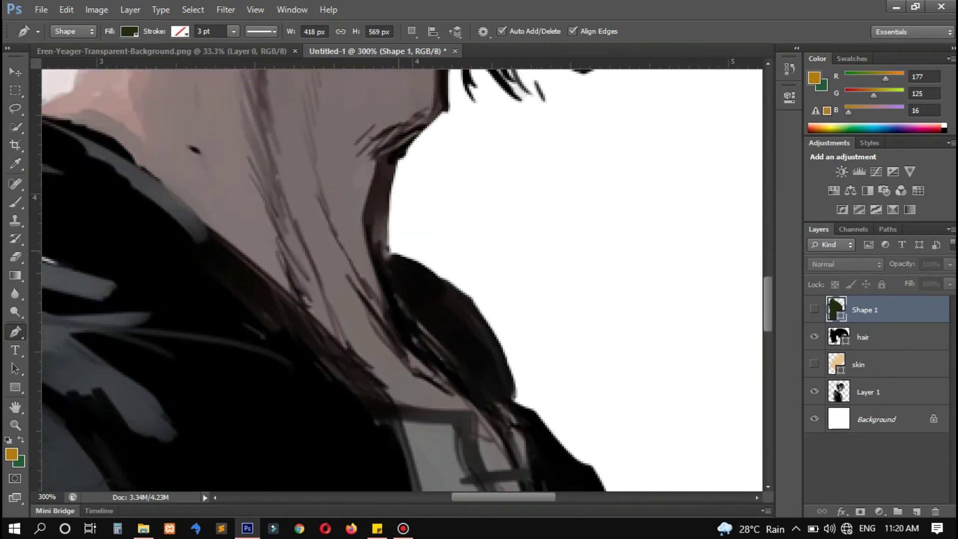
pyautogui.click(814, 364)
pyautogui.click(814, 364)
pyautogui.scroll(1, 402, 280)
pyautogui.click(814, 364)
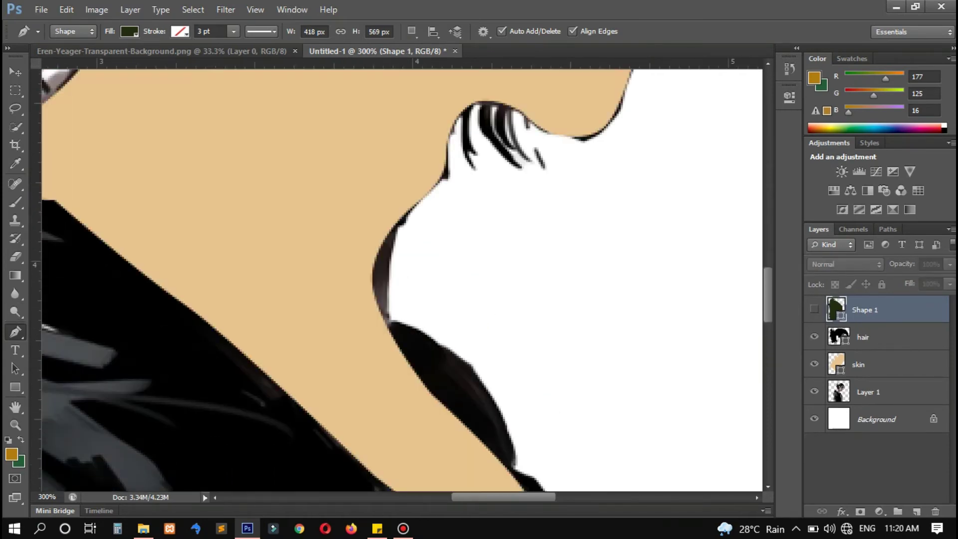
pyautogui.click(814, 363)
pyautogui.scroll(-5, 421, 221)
pyautogui.scroll(5, 421, 221)
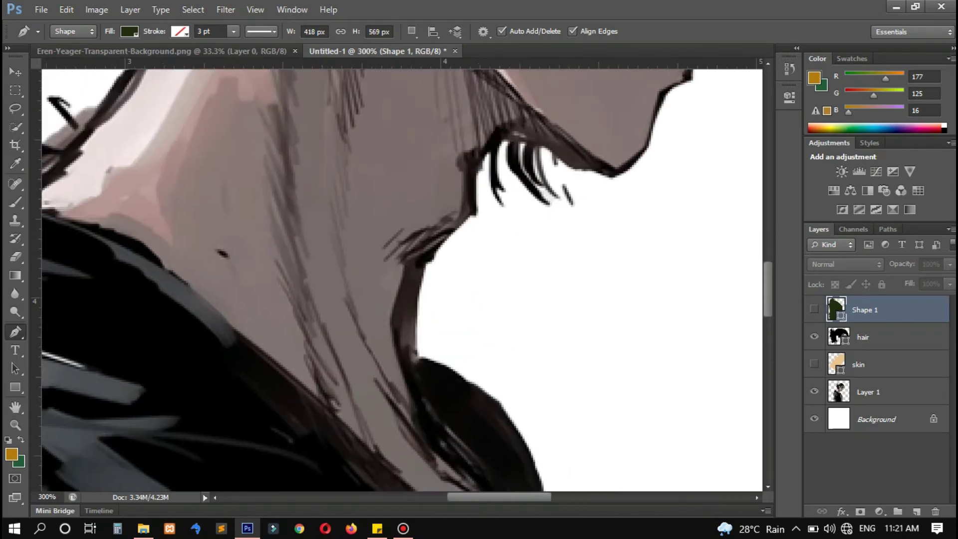
# Start a new Pen shape at the neck and trace the far hood's outer edge down to the chest.
pyautogui.scroll(-4, 421, 221)
pyautogui.click(420, 221)
pyautogui.click(513, 287)
pyautogui.click(536, 332)
pyautogui.click(541, 369)
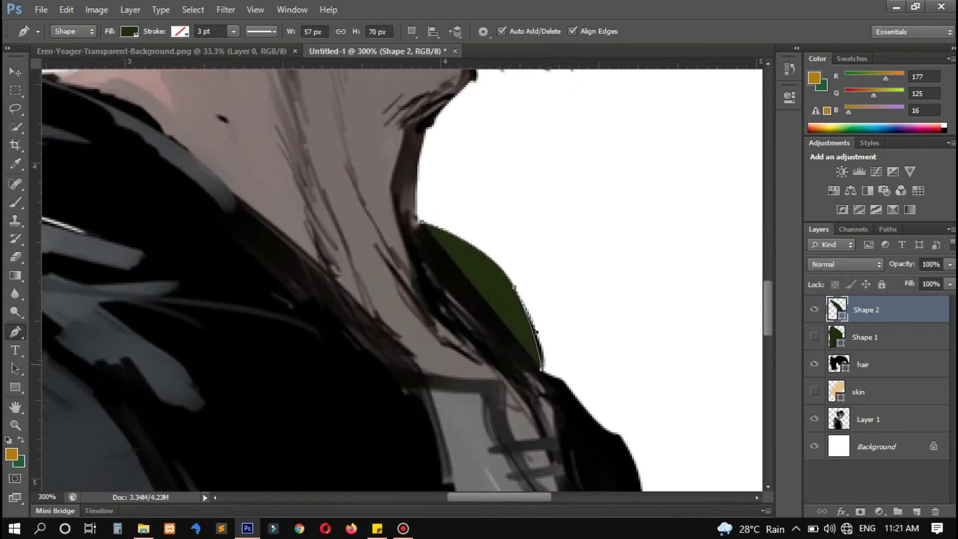
pyautogui.scroll(-3, 541, 370)
pyautogui.hscroll(5, 541, 370)
pyautogui.click(351, 266)
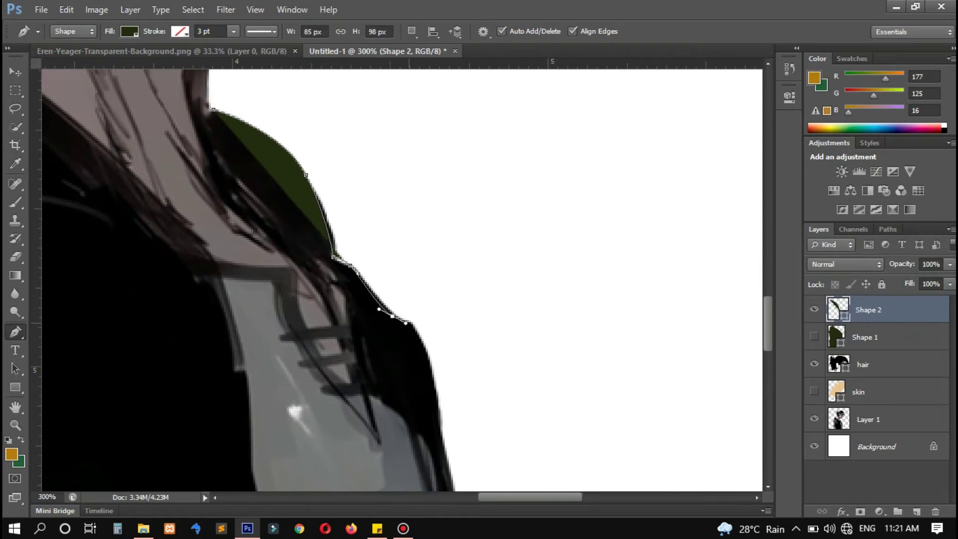
pyautogui.click(406, 322)
# Continue the outline down the far front edge to the artwork's bottom, turning off the shape's fill.
pyautogui.scroll(-3, 406, 252)
pyautogui.moveTo(434, 259); pyautogui.dragTo(435, 285)
pyautogui.scroll(-8, 435, 285)
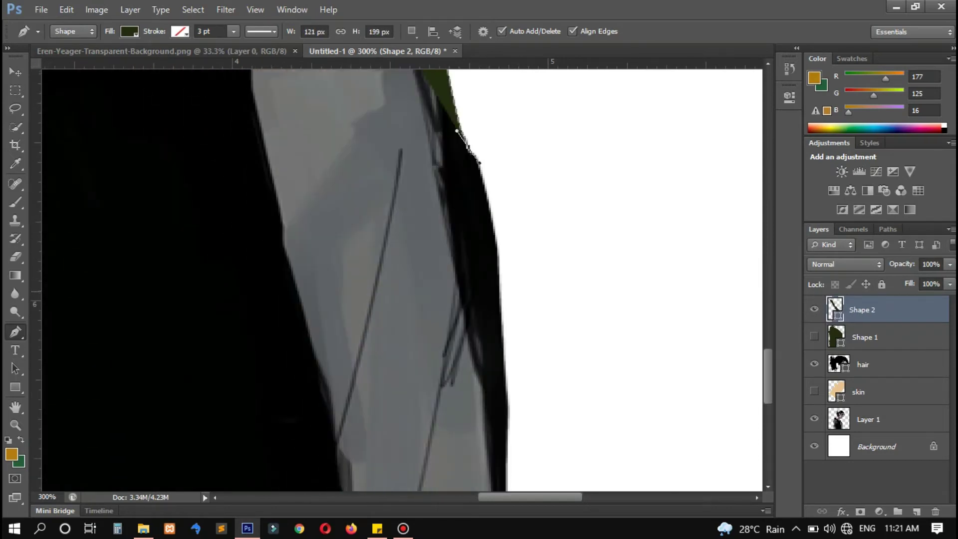
pyautogui.click(509, 234)
pyautogui.moveTo(508, 270); pyautogui.dragTo(508, 305)
pyautogui.scroll(-2, 508, 306)
pyautogui.click(129, 31)
pyautogui.click(56, 59)
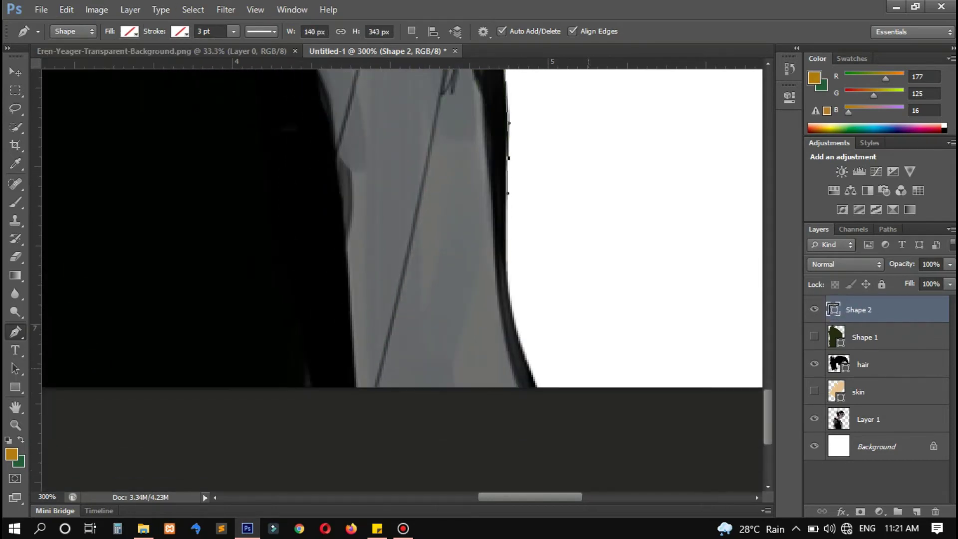
pyautogui.click(504, 310)
pyautogui.click(536, 385)
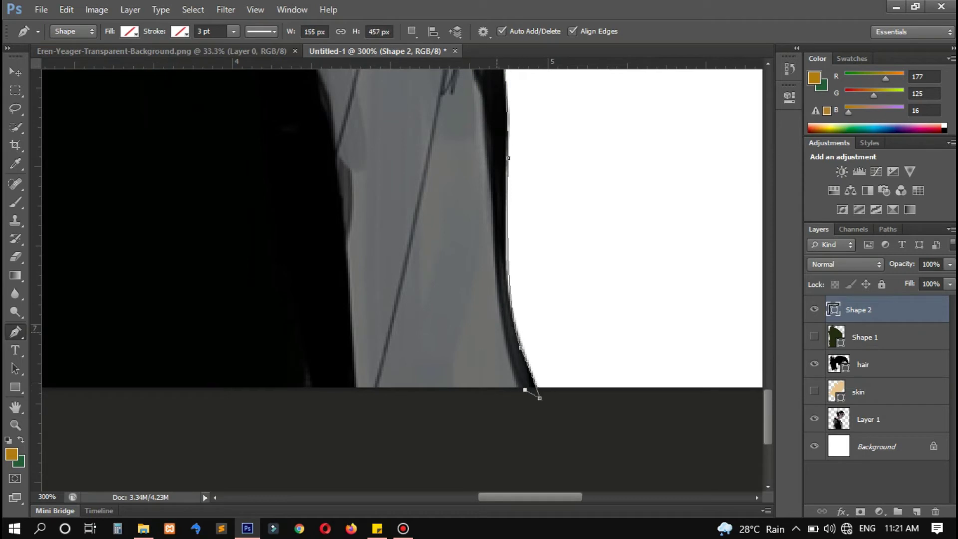
# Trace the far jacket panel's inner edge upward along the grey shirt to the chest.
pyautogui.scroll(2, 539, 398)
pyautogui.click(482, 350)
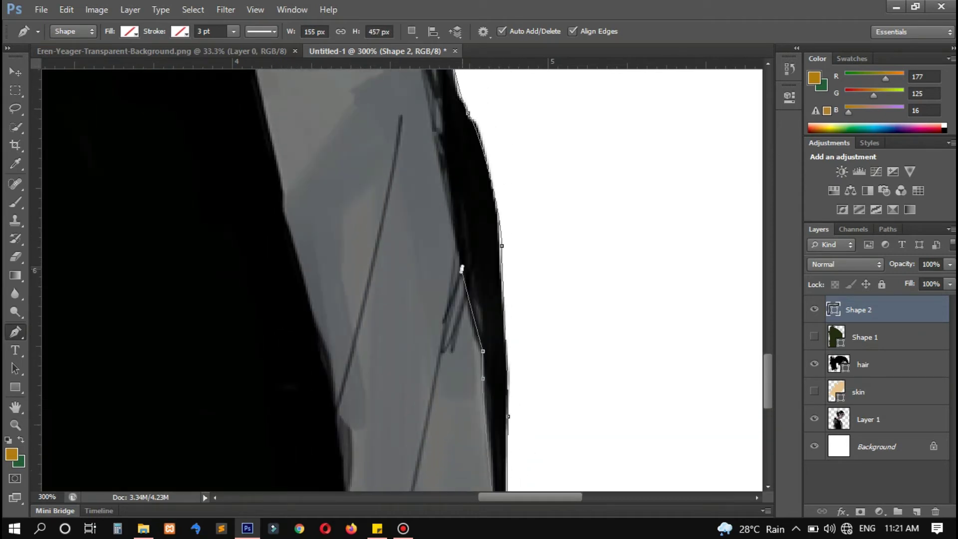
pyautogui.scroll(2, 459, 237)
pyautogui.click(440, 232)
pyautogui.scroll(1, 440, 232)
pyautogui.scroll(1, 441, 334)
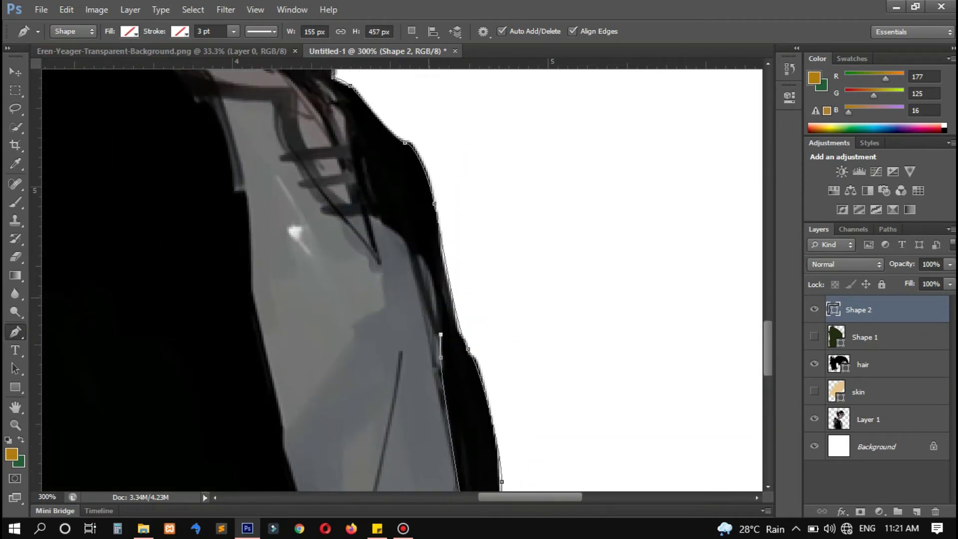
pyautogui.scroll(1, 441, 334)
pyautogui.click(413, 276)
pyautogui.moveTo(428, 286); pyautogui.dragTo(417, 274)
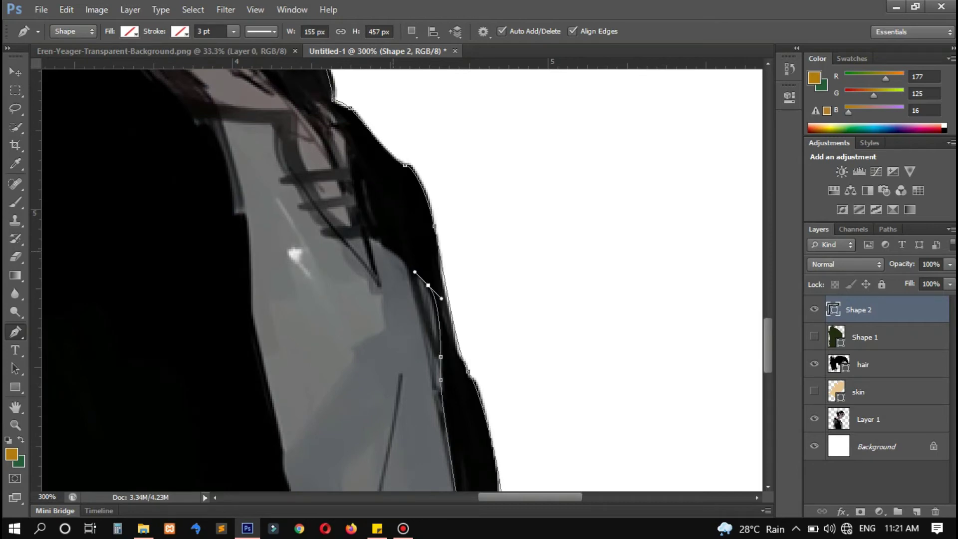
# Continue the inner edge up past the shirt's lacing and along the neck, closing the far jacket outline.
pyautogui.scroll(2, 417, 274)
pyautogui.click(383, 295)
pyautogui.scroll(3, 352, 249)
pyautogui.moveTo(361, 266)
pyautogui.mouseDown()
pyautogui.moveTo(352, 250)
pyautogui.moveTo(347, 266)
pyautogui.mouseUp()
pyautogui.scroll(3, 319, 244)
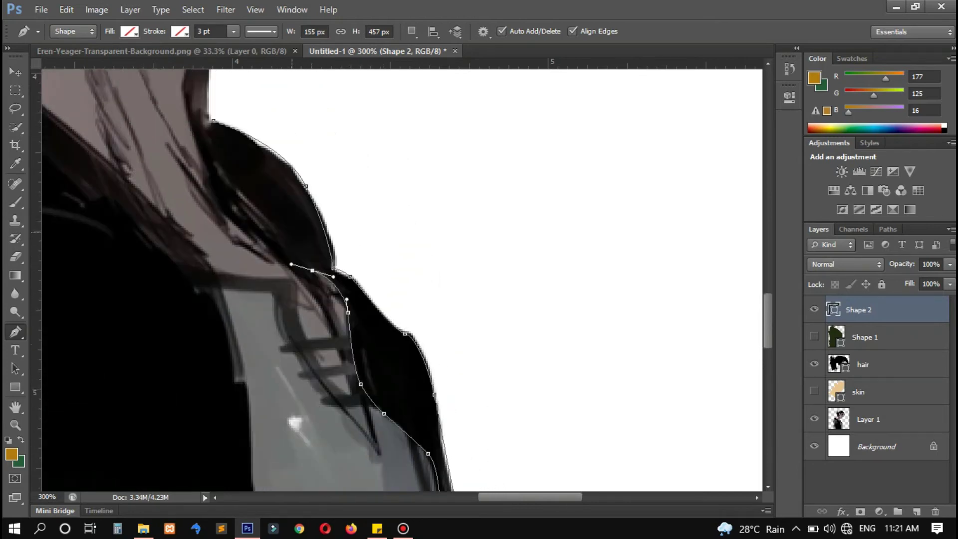
pyautogui.moveTo(313, 349); pyautogui.dragTo(291, 343)
pyautogui.moveTo(233, 294); pyautogui.dragTo(215, 270)
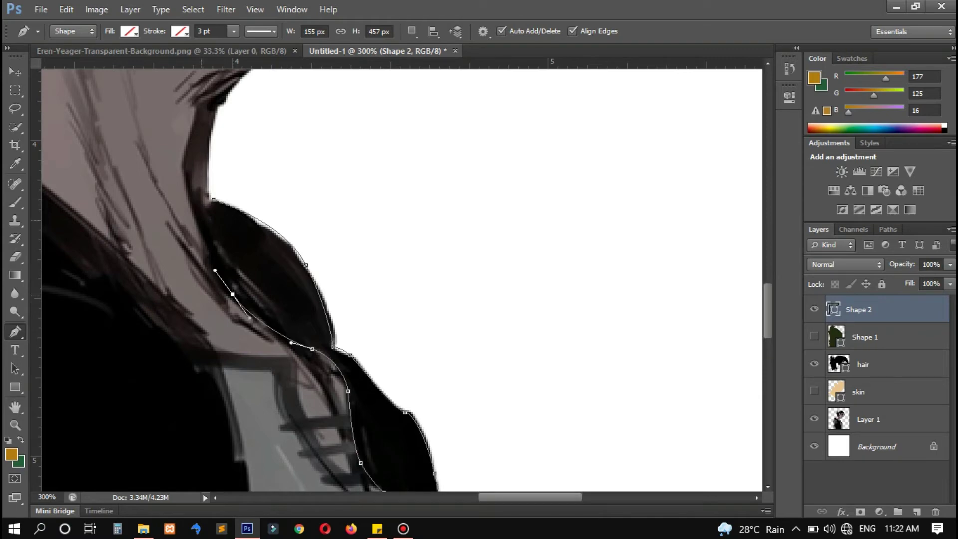
pyautogui.moveTo(197, 212); pyautogui.dragTo(205, 206)
pyautogui.click(213, 199)
# Fill the far jacket panel with the main jacket's olive green (222e10) and show the main jacket and skin layers.
pyautogui.click(129, 31)
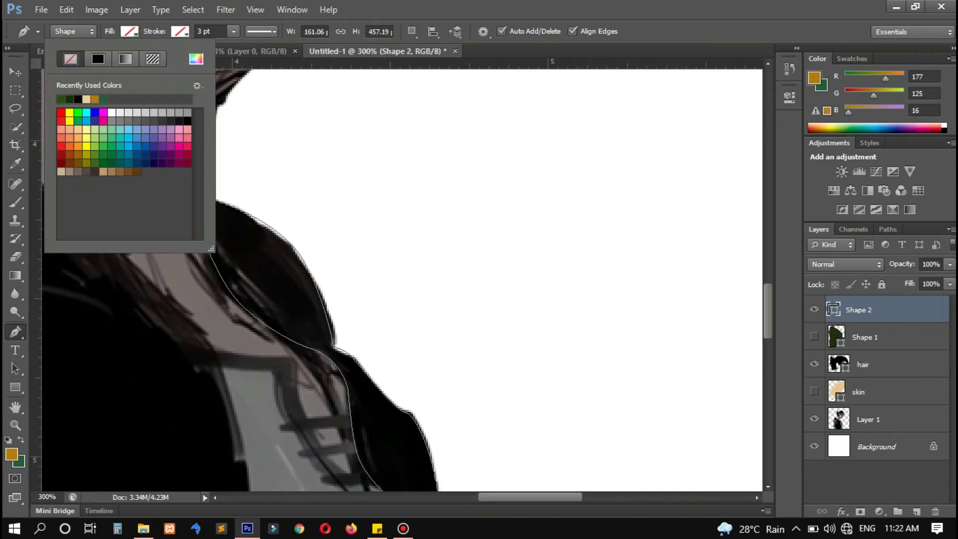
pyautogui.click(61, 100)
pyautogui.click(814, 336)
pyautogui.doubleClick(833, 309)
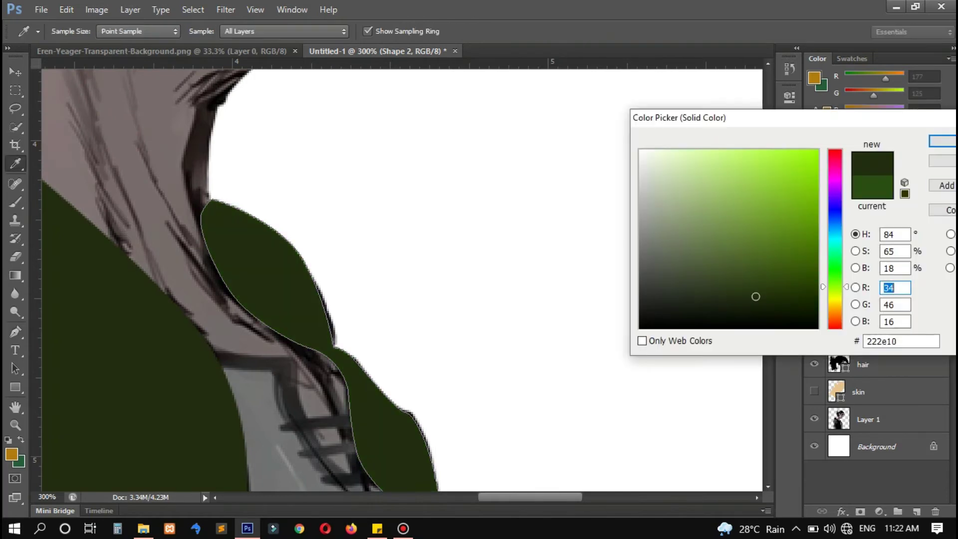
pyautogui.press('Return')
pyautogui.scroll(-5, 399, 279)
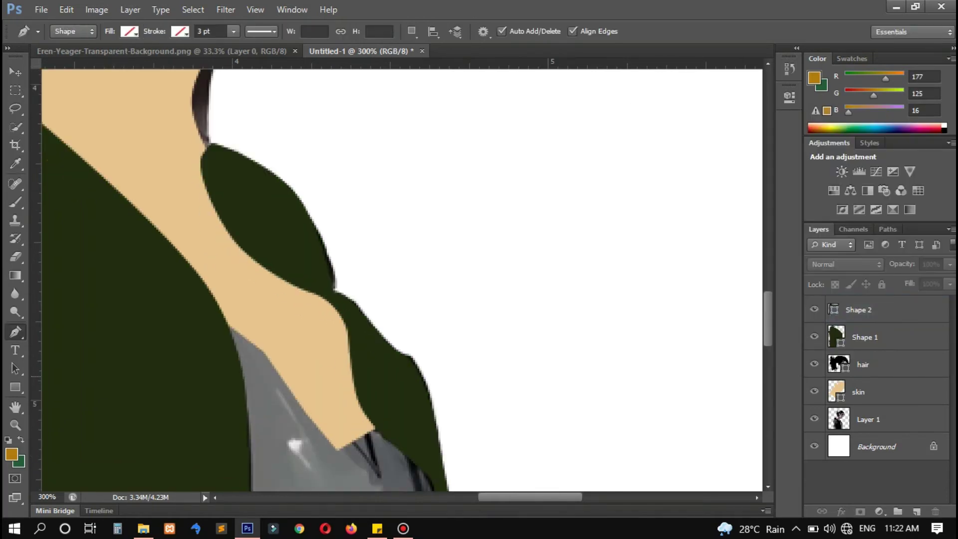
# Hide the jacket and skin shapes and trace the shirt's neckline and the near side of its laced opening.
pyautogui.click(814, 336)
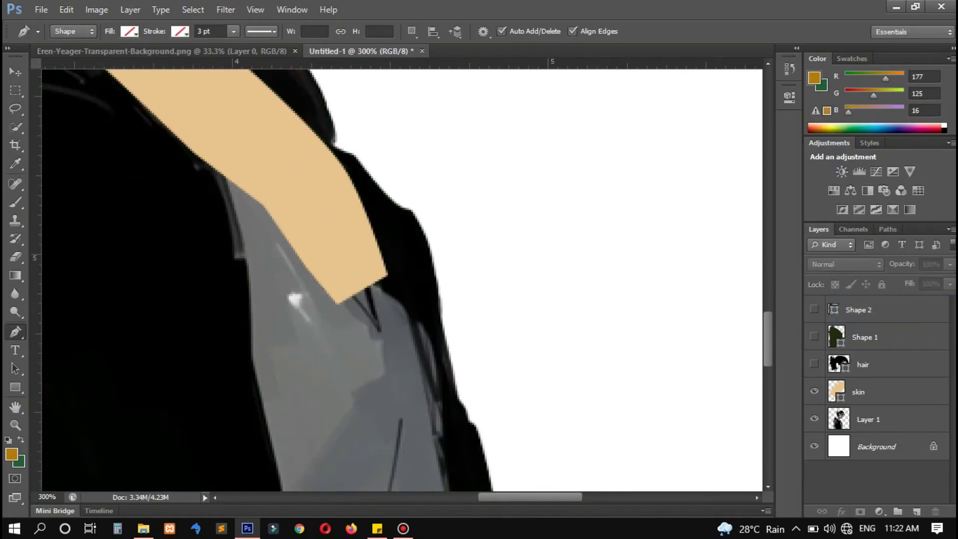
pyautogui.click(814, 392)
pyautogui.click(187, 145)
pyautogui.click(281, 156)
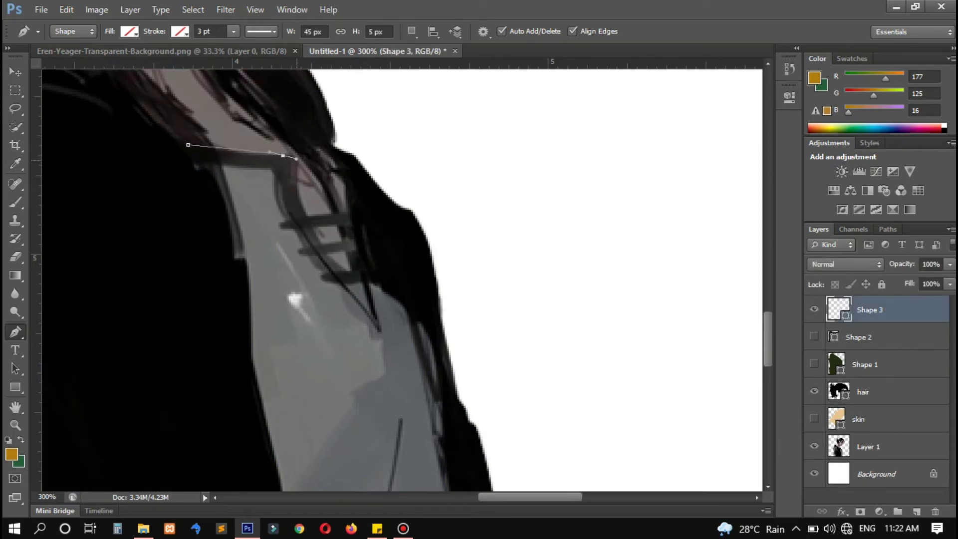
pyautogui.click(296, 157)
pyautogui.click(323, 248)
pyautogui.click(299, 196)
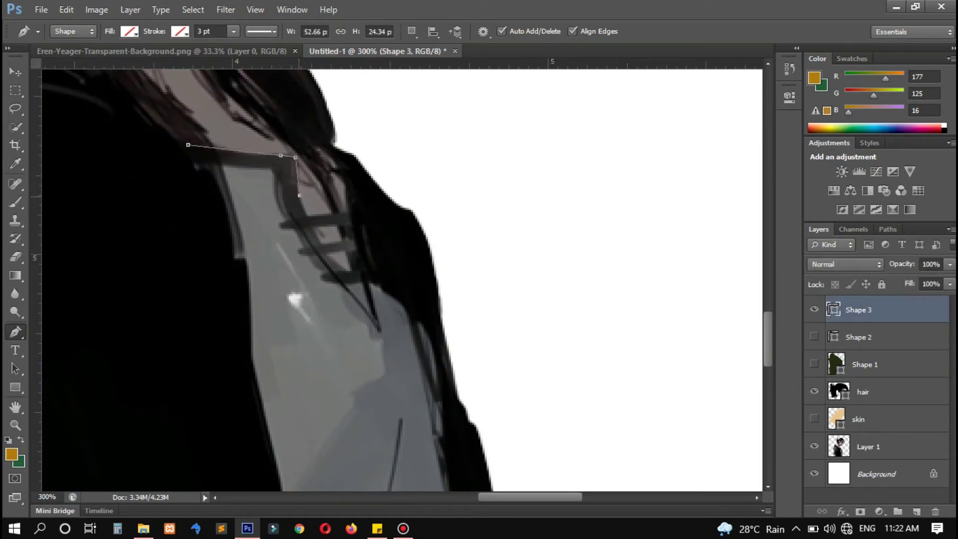
pyautogui.click(337, 269)
pyautogui.moveTo(338, 269); pyautogui.dragTo(352, 283)
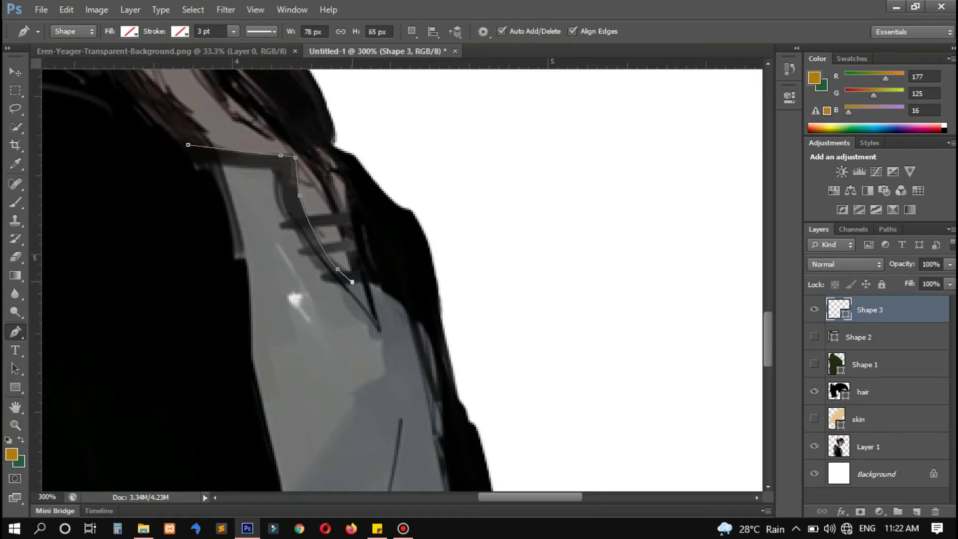
pyautogui.click(352, 281)
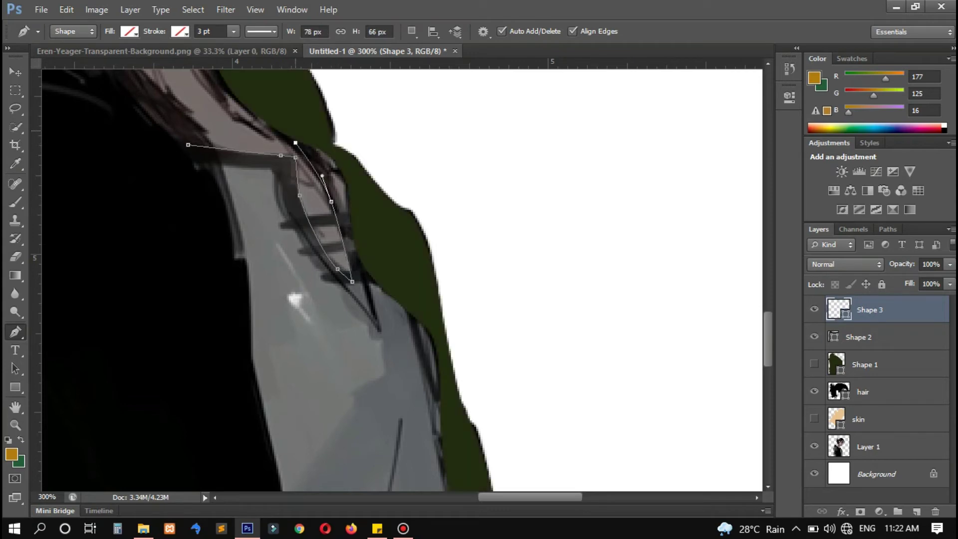
# With the far jacket panel shown, trace the shirt's far edge beneath it and across the artwork's bottom.
pyautogui.moveTo(342, 145); pyautogui.dragTo(383, 245)
pyautogui.scroll(-3, 383, 246)
pyautogui.scroll(-10, 383, 178)
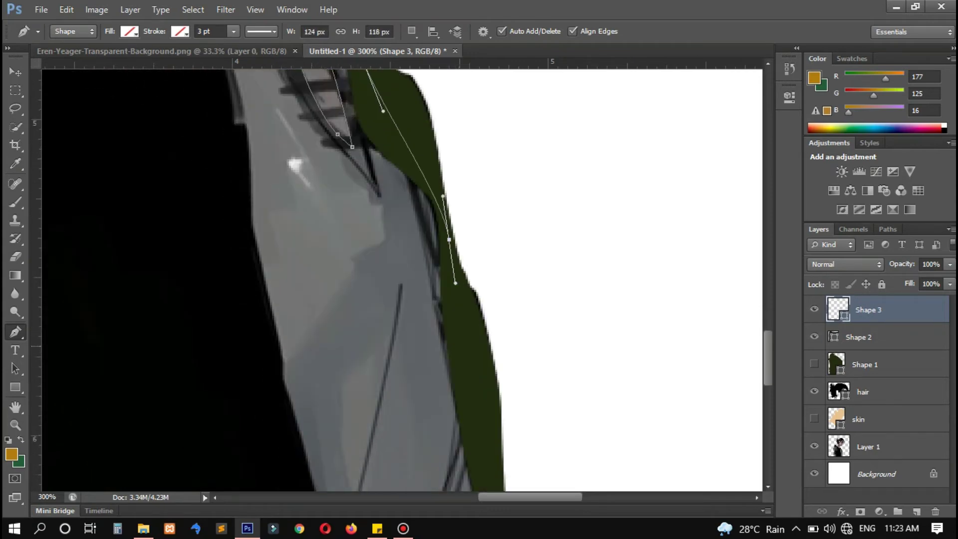
pyautogui.click(474, 256)
pyautogui.scroll(-6, 475, 256)
pyautogui.click(494, 218)
pyautogui.click(497, 298)
pyautogui.click(508, 403)
pyautogui.click(532, 460)
pyautogui.click(342, 472)
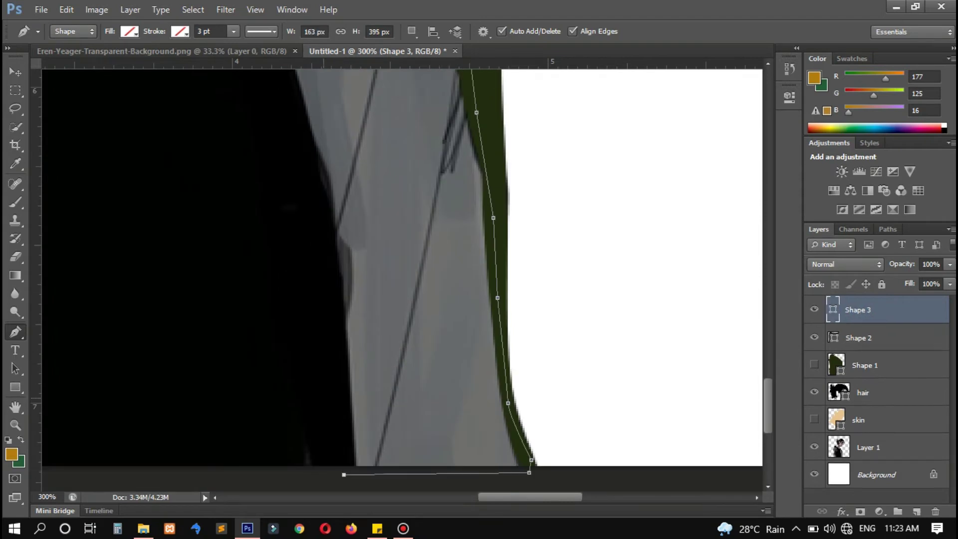
# Trace the shirt's near edge upward beneath the main jacket and back to the neckline's starting point.
pyautogui.scroll(3, 314, 442)
pyautogui.click(271, 246)
pyautogui.scroll(4, 271, 246)
pyautogui.click(244, 214)
pyautogui.scroll(3, 229, 166)
pyautogui.click(196, 163)
pyautogui.click(157, 146)
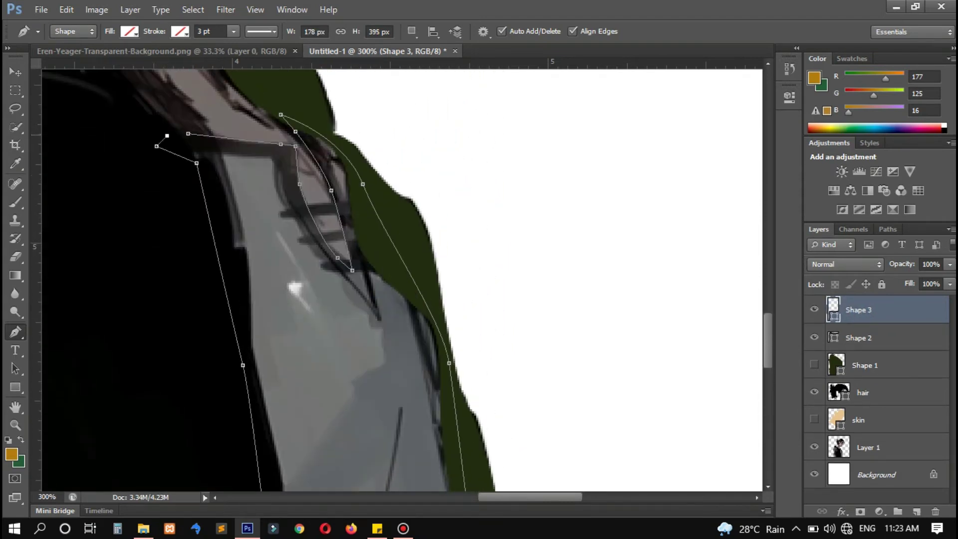
# Fill the shirt shape with light grey (cbcbcb).
pyautogui.click(129, 31)
pyautogui.click(196, 59)
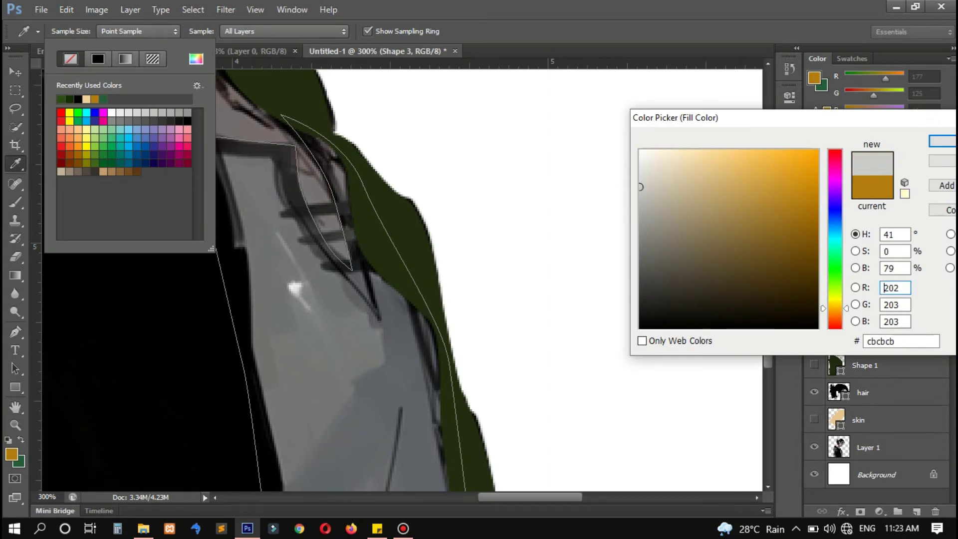
pyautogui.press('Return')
# Move the shirt shape below both jacket shapes and show all traced layers with the original artwork hidden.
pyautogui.click(814, 365)
pyautogui.moveTo(858, 310); pyautogui.dragTo(858, 376)
pyautogui.click(814, 420)
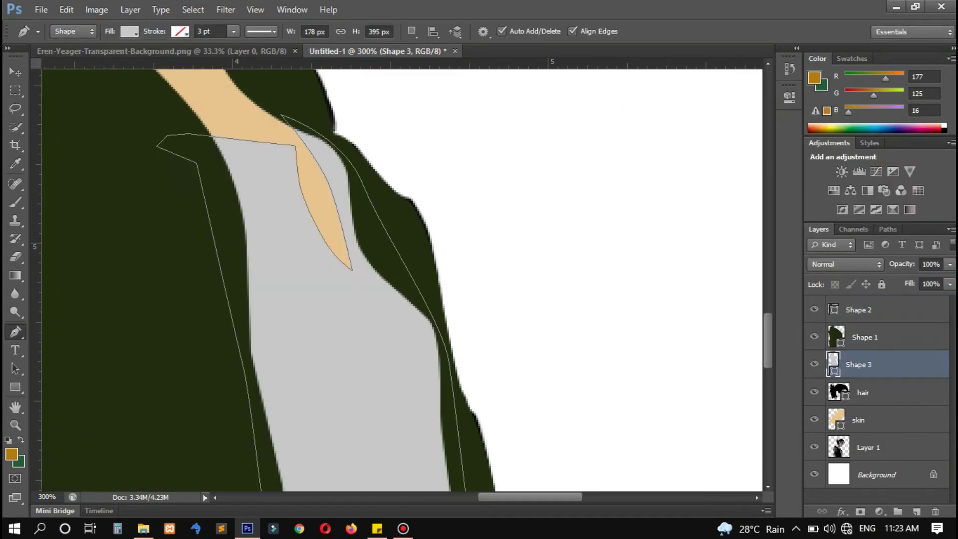
pyautogui.hotkey('ctrl', '-')
pyautogui.hotkey('ctrl', '-')
pyautogui.hotkey('ctrl', '-')
pyautogui.hotkey('ctrl', '-')
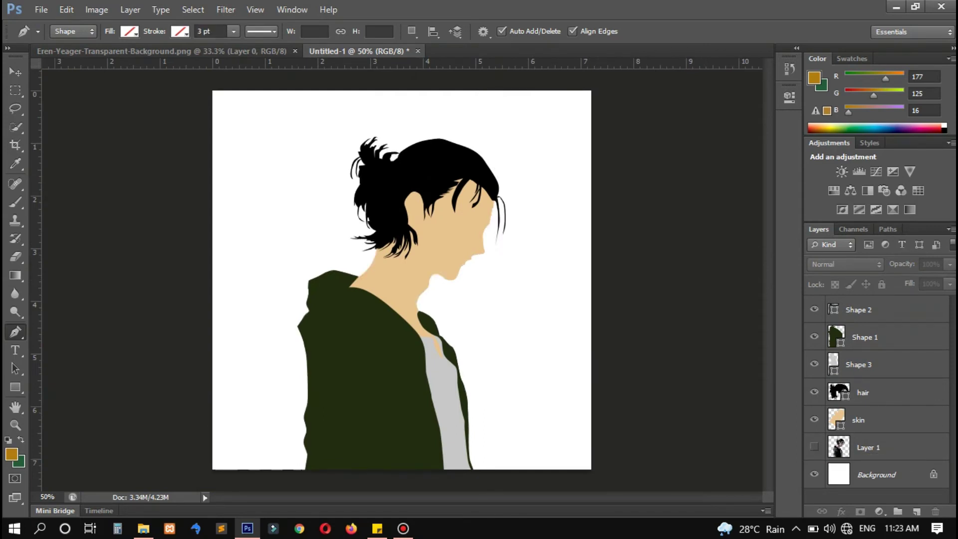
# Hide the shirt, both jacket shapes and the skin, and show the original artwork around the shirt's neckline.
pyautogui.hotkey('ctrl', '+')
pyautogui.hotkey('ctrl', '+')
pyautogui.hotkey('ctrl', '+')
pyautogui.scroll(-10, 401, 279)
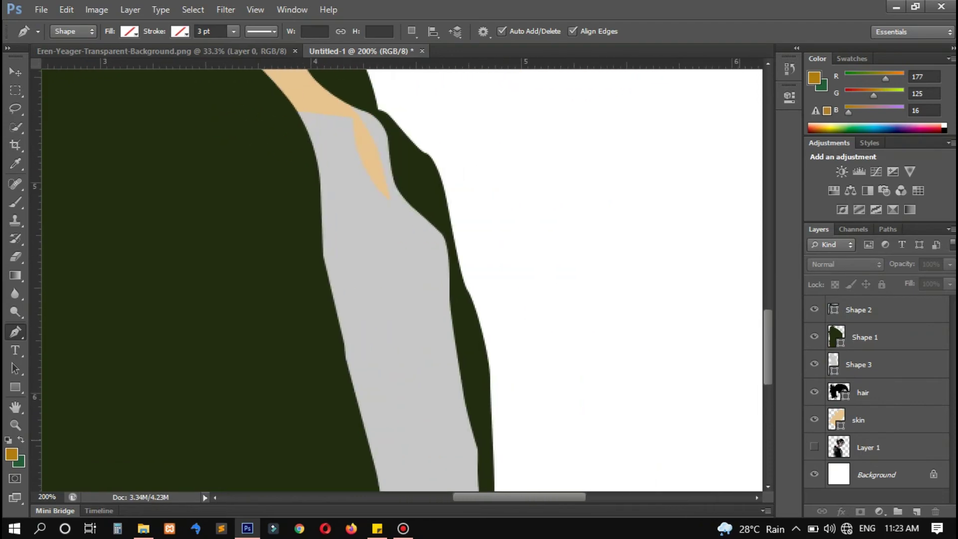
pyautogui.click(814, 364)
pyautogui.click(814, 337)
pyautogui.click(814, 447)
pyautogui.click(814, 309)
pyautogui.click(814, 419)
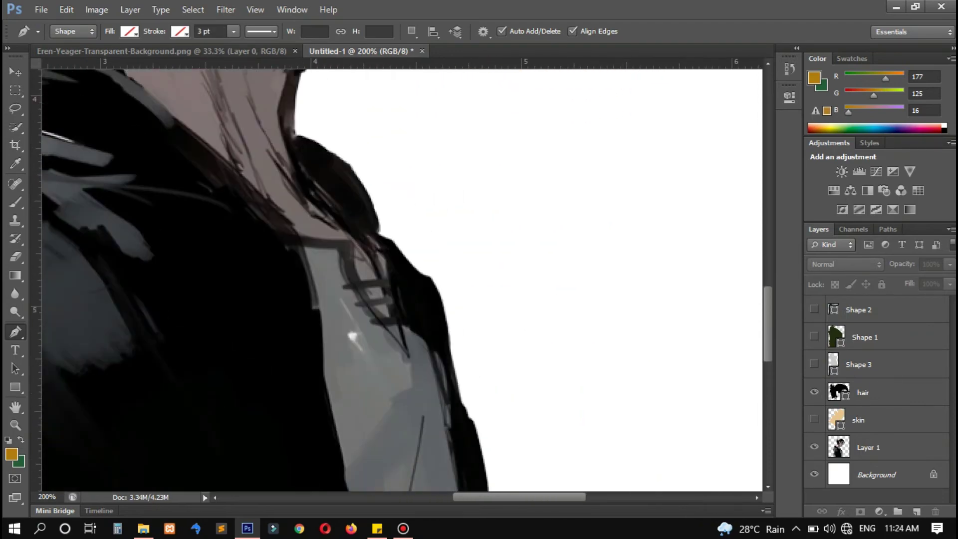
# Trace the collar trim's inner edge along the neckline and around the shirt's slit with the Pen tool.
pyautogui.click(249, 225)
pyautogui.moveTo(325, 240); pyautogui.dragTo(354, 240)
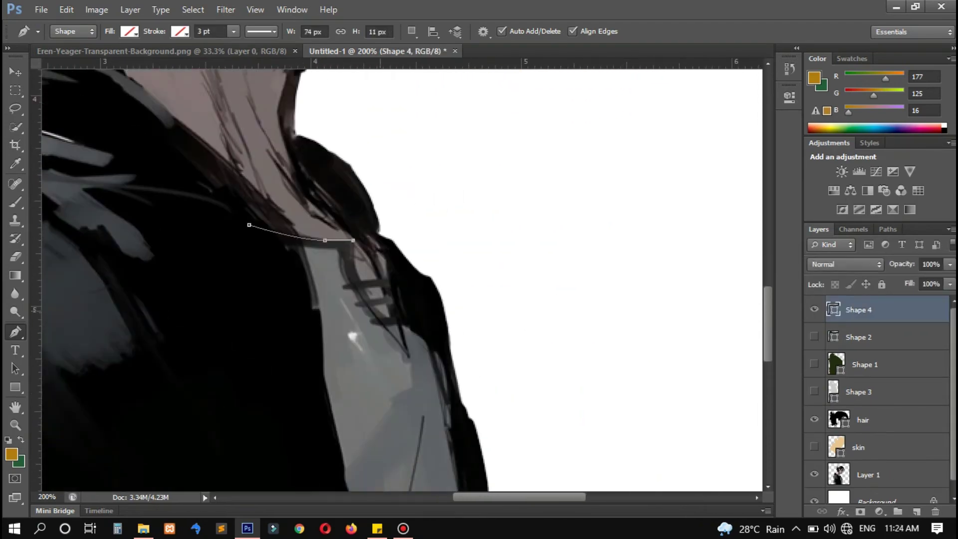
pyautogui.moveTo(367, 294); pyautogui.dragTo(389, 324)
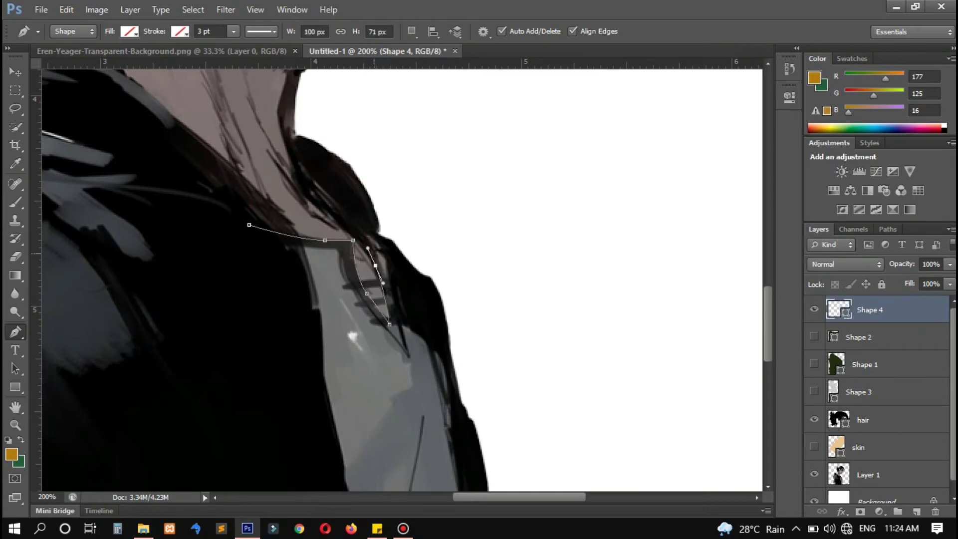
pyautogui.click(814, 336)
pyautogui.click(814, 392)
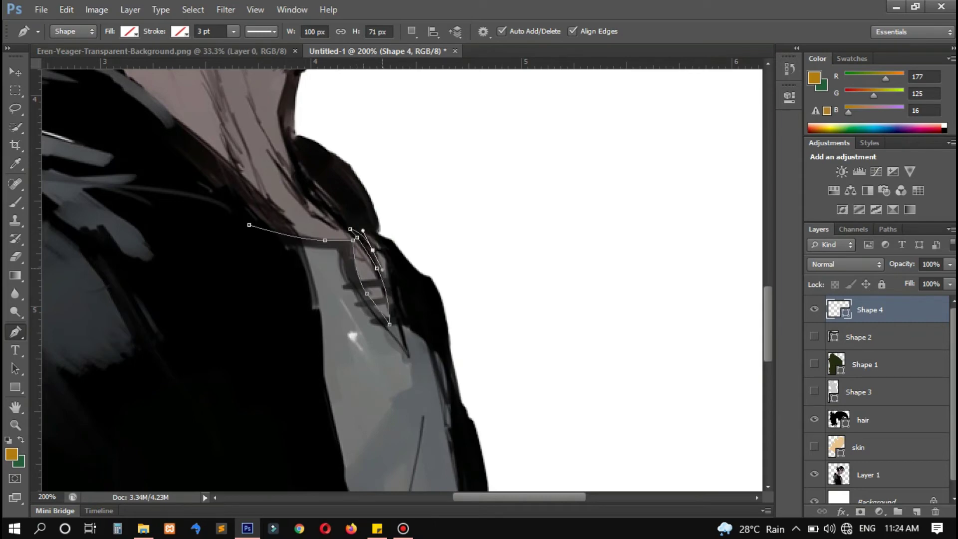
# Trace the collar trim's outer edge around the slit back to the neckline and fill the shape with grey.
pyautogui.moveTo(393, 313); pyautogui.dragTo(394, 298)
pyautogui.moveTo(404, 343); pyautogui.dragTo(410, 355)
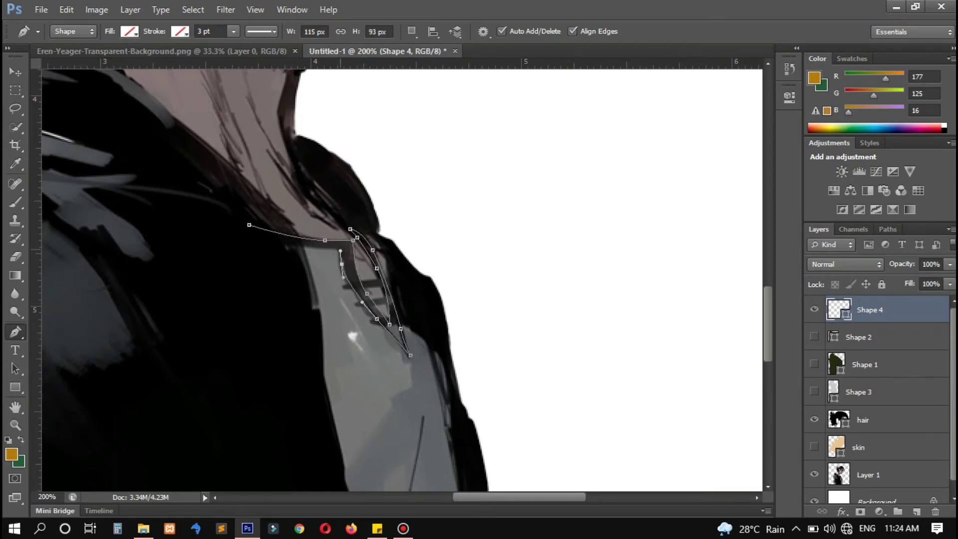
pyautogui.click(129, 30)
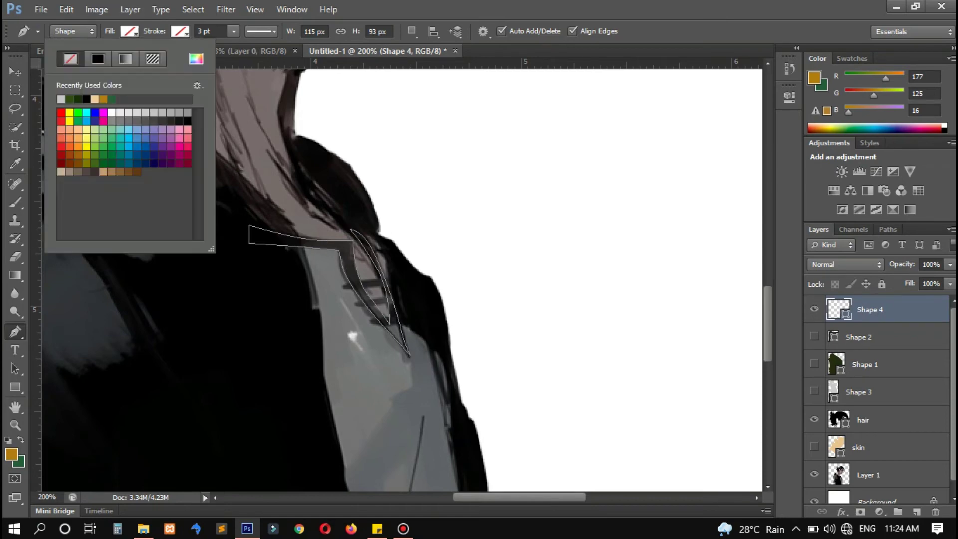
pyautogui.click(196, 59)
pyautogui.click(667, 207)
pyautogui.click(643, 240)
pyautogui.click(943, 136)
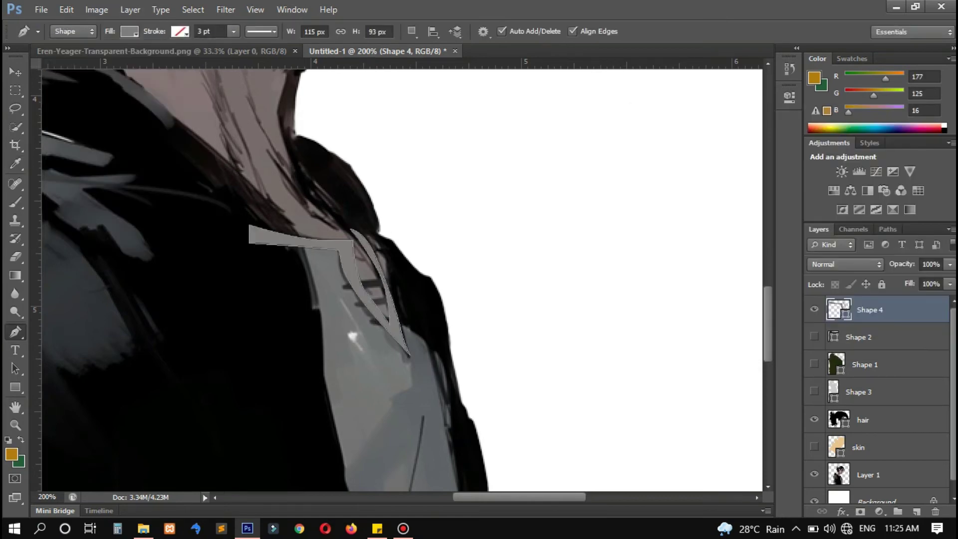
# Move the collar trim directly above the shirt shape, clip it to the shirt and show the shirt.
pyautogui.moveTo(878, 309); pyautogui.dragTo(878, 378)
pyautogui.rightClick(860, 364)
pyautogui.click(733, 203)
pyautogui.click(814, 391)
pyautogui.click(873, 447)
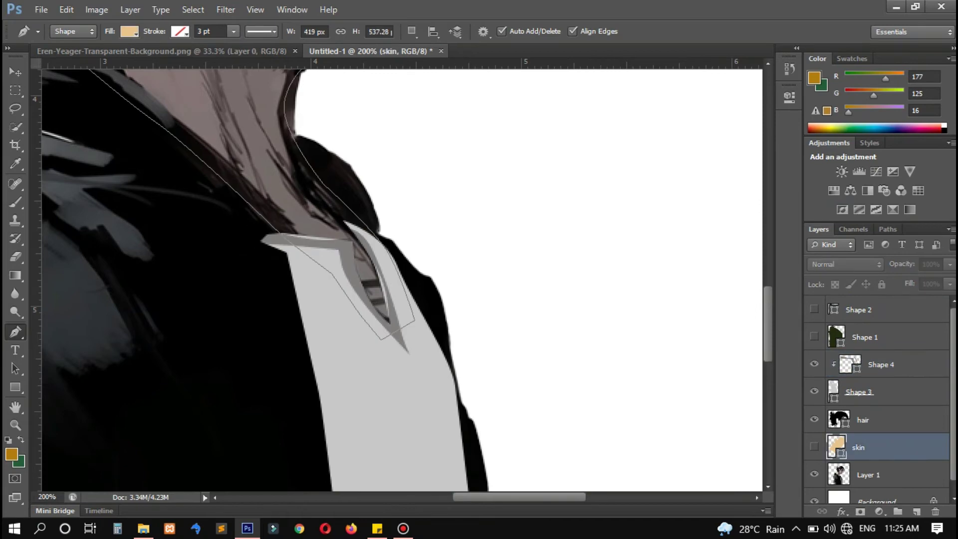
# Undo the collar trim's clipping, reordering, fill and outer edge back to the traced inner edge.
pyautogui.hotkey('ctrl', 'alt', 'z')
pyautogui.hotkey('ctrl', 'alt', 'z')
pyautogui.hotkey('ctrl', 'alt', 'z')
pyautogui.hotkey('ctrl', 'alt', 'z')
pyautogui.hotkey('ctrl', 'alt', 'z')
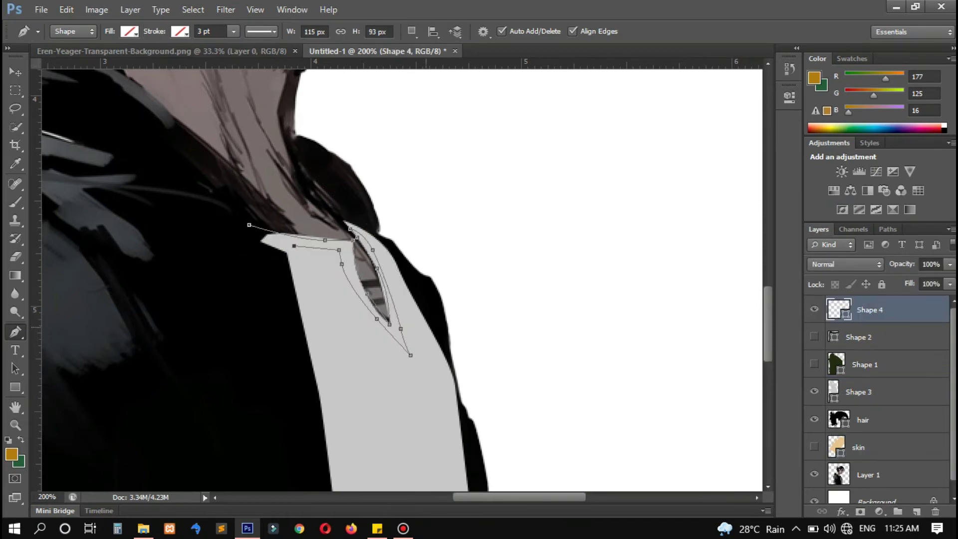
pyautogui.hotkey('ctrl', 'alt', 'z')
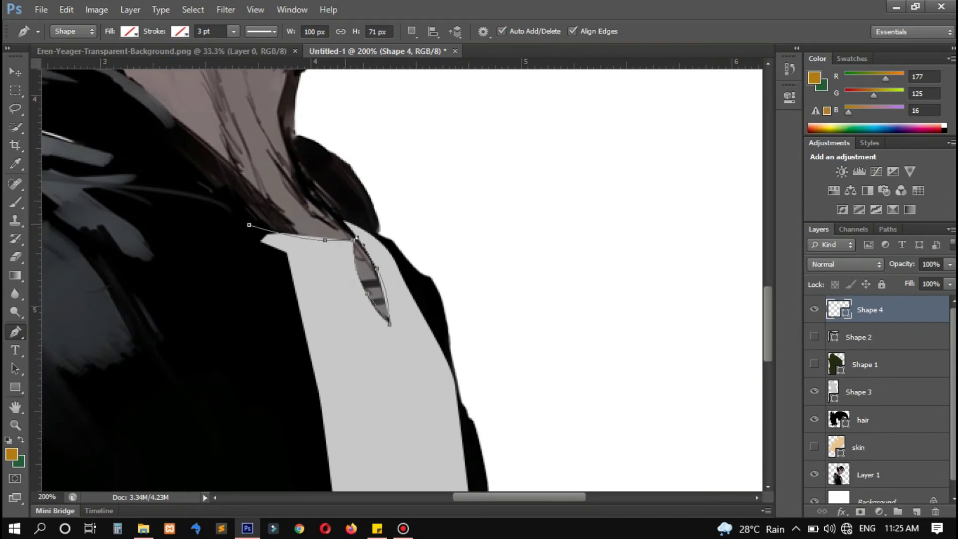
# With the shirt shape hidden, retrace a wider outer edge for the collar trim and close it at the neckline.
pyautogui.click(814, 391)
pyautogui.moveTo(389, 275); pyautogui.dragTo(393, 338)
pyautogui.click(409, 357)
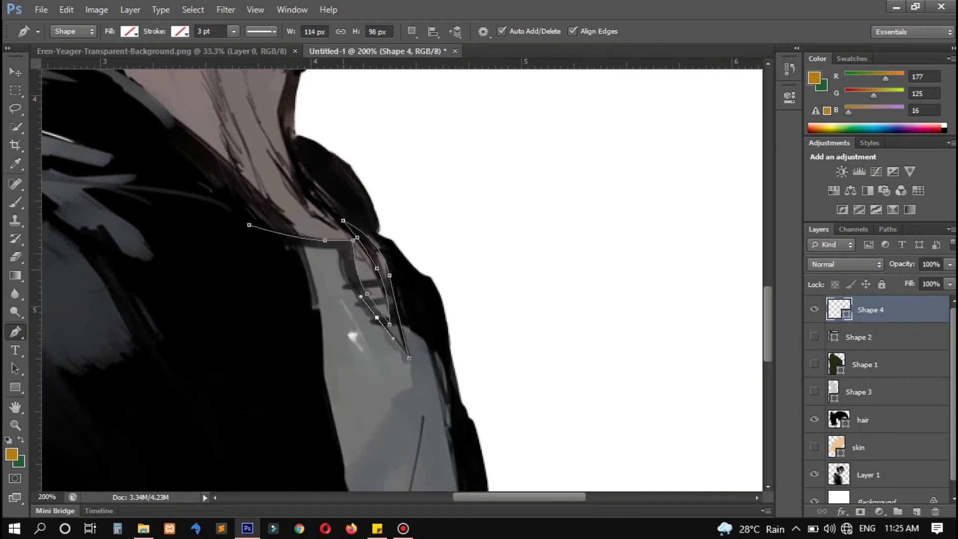
pyautogui.moveTo(339, 253); pyautogui.dragTo(343, 270)
pyautogui.click(249, 225)
# Fill the collar trim with grey, move it directly above the shirt shape and clip it to the shirt.
pyautogui.click(129, 31)
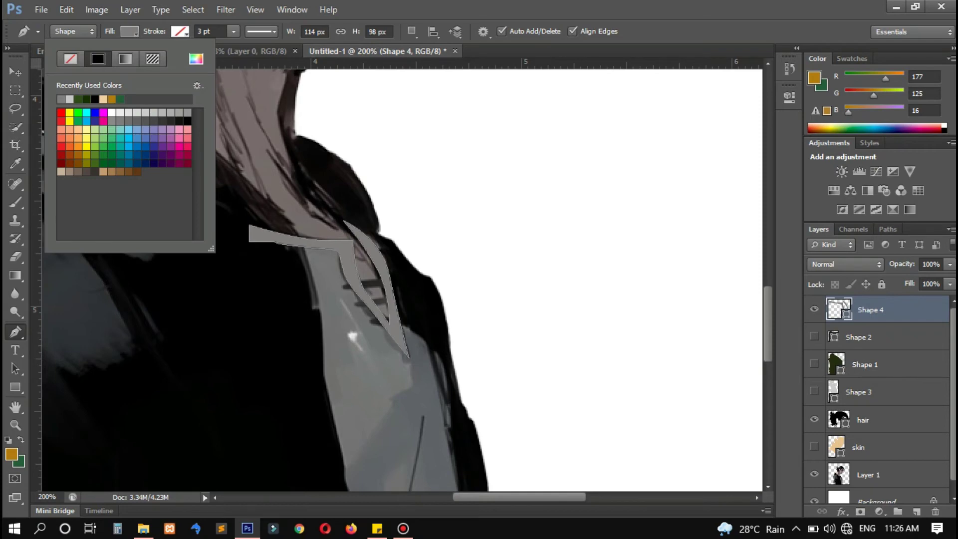
pyautogui.moveTo(868, 309); pyautogui.dragTo(868, 378)
pyautogui.rightClick(888, 364)
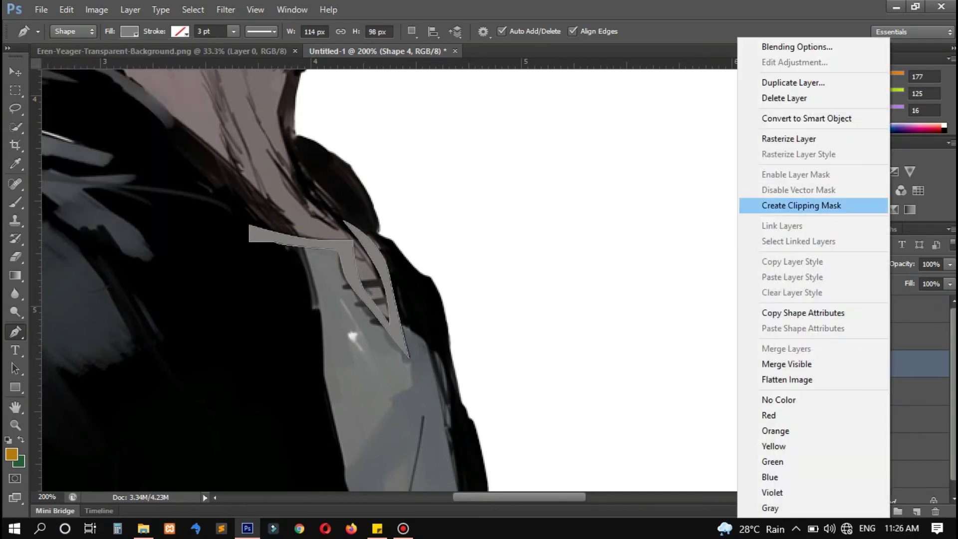
pyautogui.click(778, 203)
# Draw two small grey patch shapes, one above the neckline trim and one along the slit's far inner edge.
pyautogui.click(288, 224)
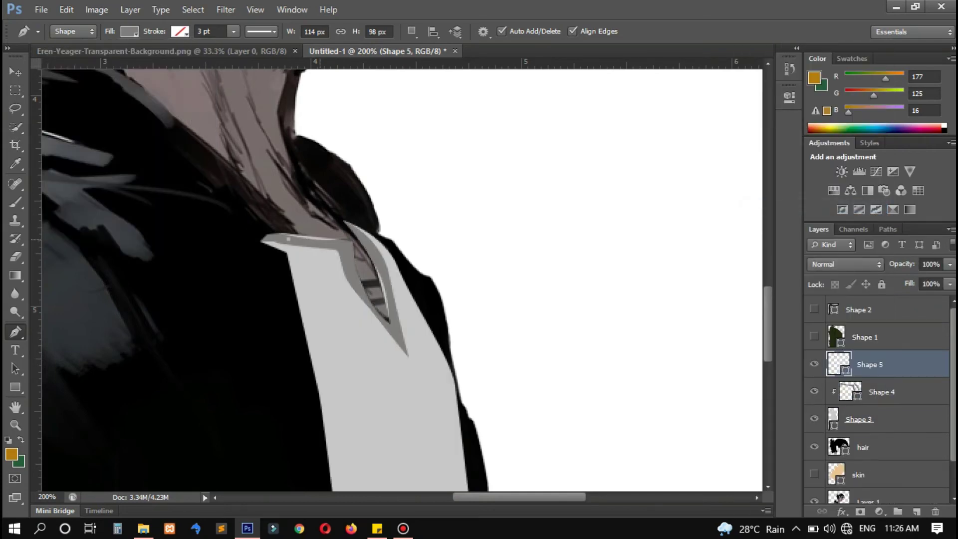
pyautogui.click(324, 236)
pyautogui.click(301, 234)
pyautogui.click(289, 227)
pyautogui.click(374, 263)
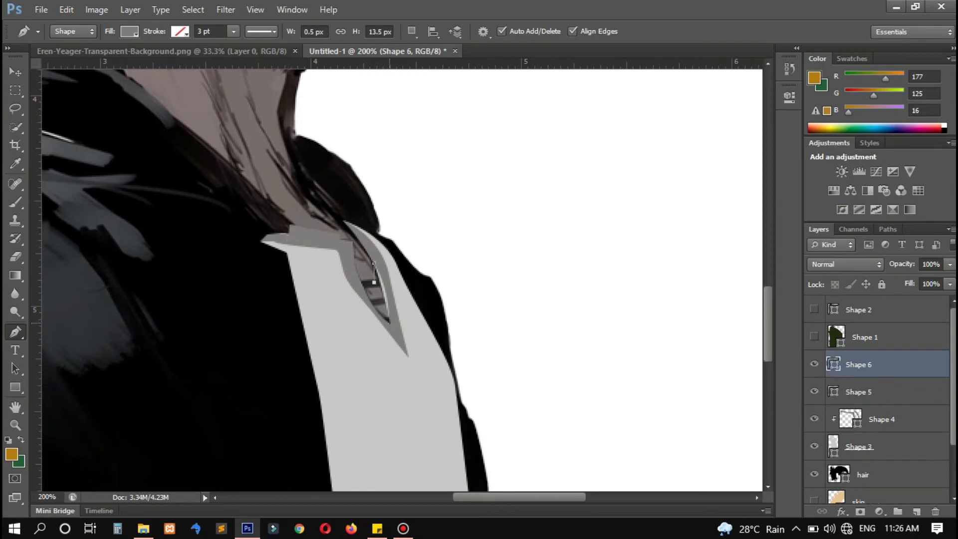
pyautogui.click(385, 275)
pyautogui.click(373, 282)
pyautogui.click(390, 324)
# Merge both patch shapes with the collar trim and clip the merged shape to the shirt.
pyautogui.keyDown('shift'); pyautogui.click(868, 419); pyautogui.keyUp('shift')
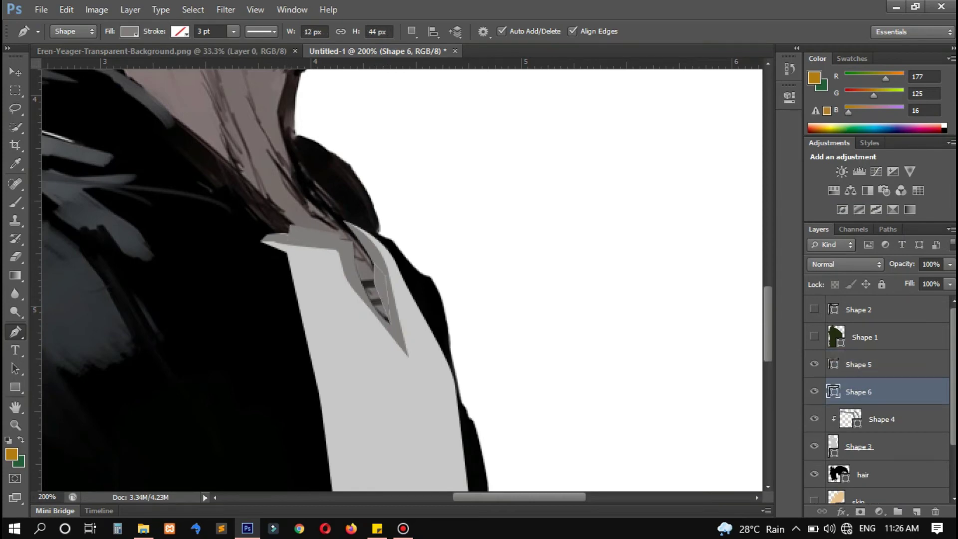
pyautogui.moveTo(858, 364); pyautogui.dragTo(858, 431)
pyautogui.moveTo(858, 392); pyautogui.dragTo(858, 352)
pyautogui.rightClick(886, 391)
pyautogui.click(782, 348)
pyautogui.rightClick(878, 364)
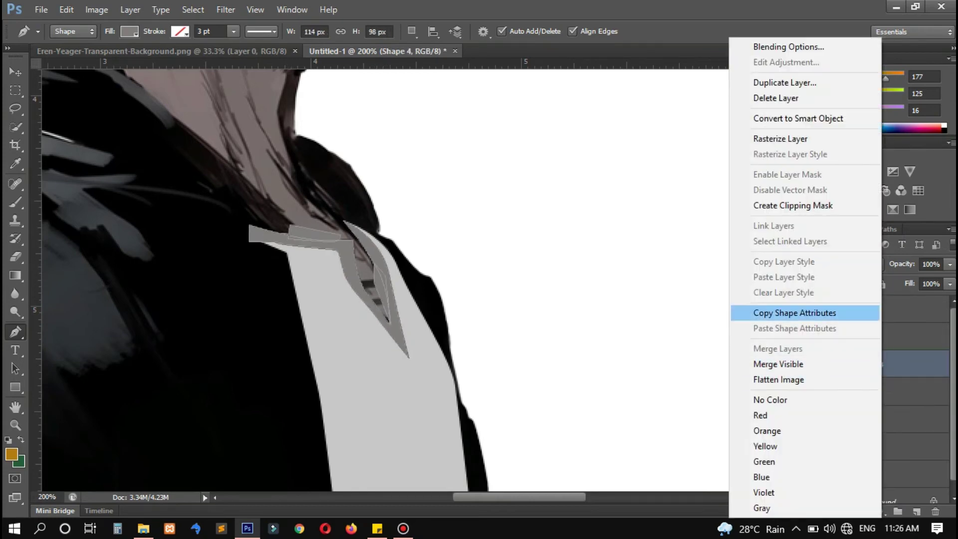
pyautogui.click(798, 205)
# Show both jacket shapes and the skin, hide the original artwork and select the Background layer.
pyautogui.click(863, 420)
pyautogui.click(814, 336)
pyautogui.click(814, 310)
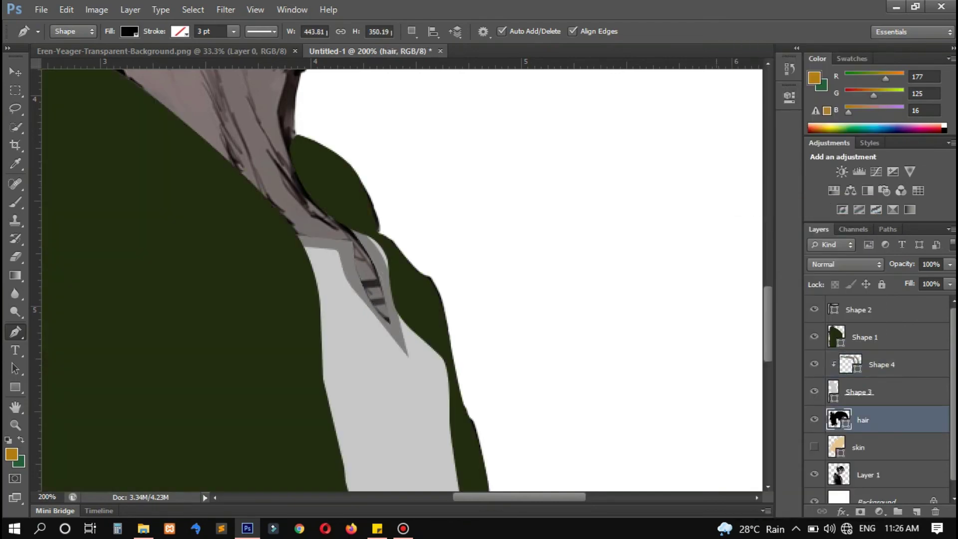
pyautogui.scroll(5, 399, 280)
pyautogui.click(814, 447)
pyautogui.scroll(6, 399, 279)
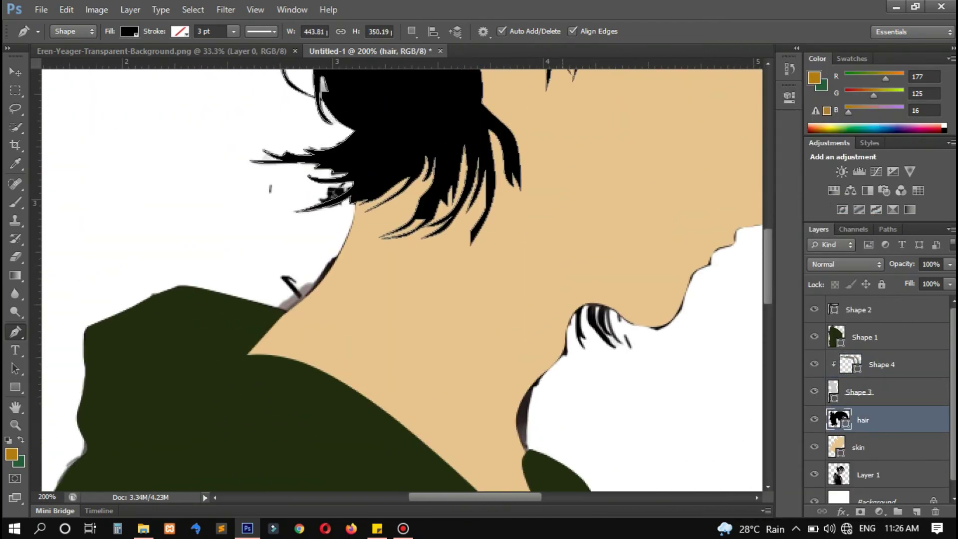
pyautogui.scroll(-1, 878, 394)
pyautogui.click(876, 490)
pyautogui.hotkey('ctrl', '-')
pyautogui.hotkey('ctrl', '-')
pyautogui.hotkey('ctrl', '-')
pyautogui.click(814, 463)
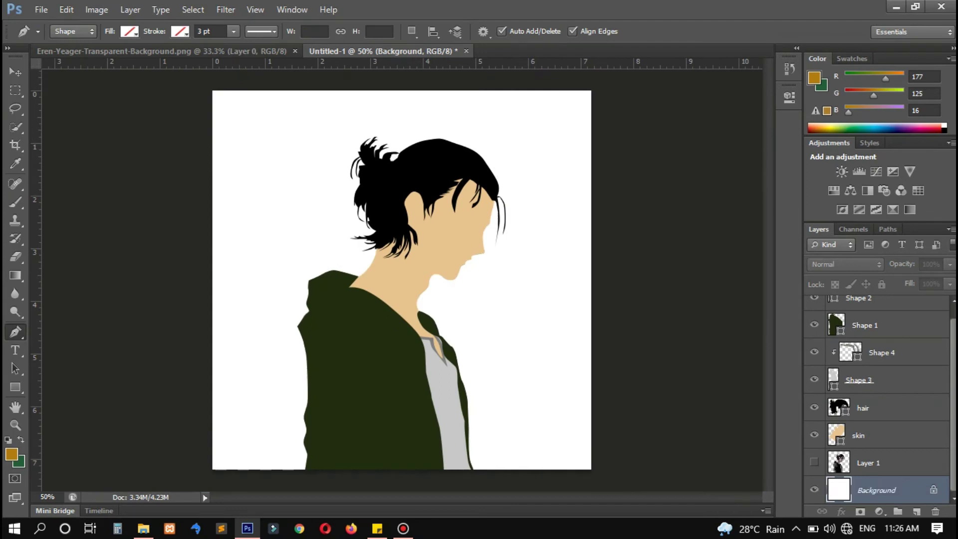
# Hide both jacket shapes and show the original artwork around the hood and shoulder.
pyautogui.click(814, 325)
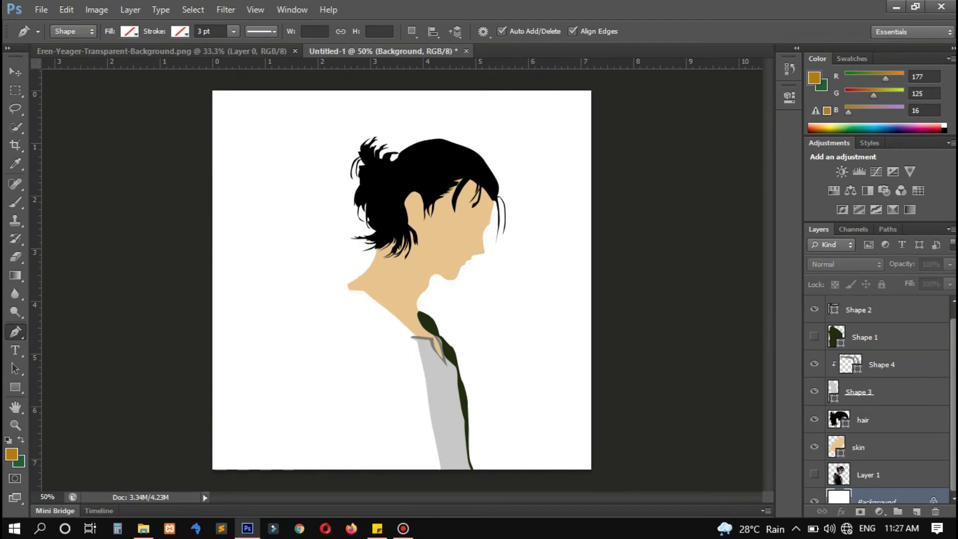
pyautogui.click(814, 475)
pyautogui.click(814, 309)
pyautogui.hotkey('ctrl', '+')
pyautogui.hotkey('ctrl', '+')
pyautogui.hotkey('ctrl', '+')
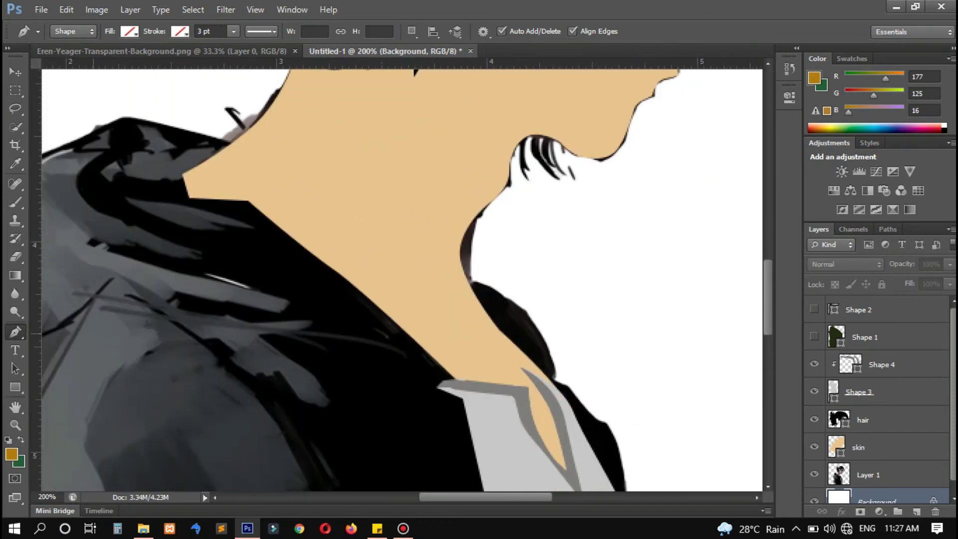
pyautogui.scroll(5, 402, 280)
pyautogui.hscroll(-5, 401, 280)
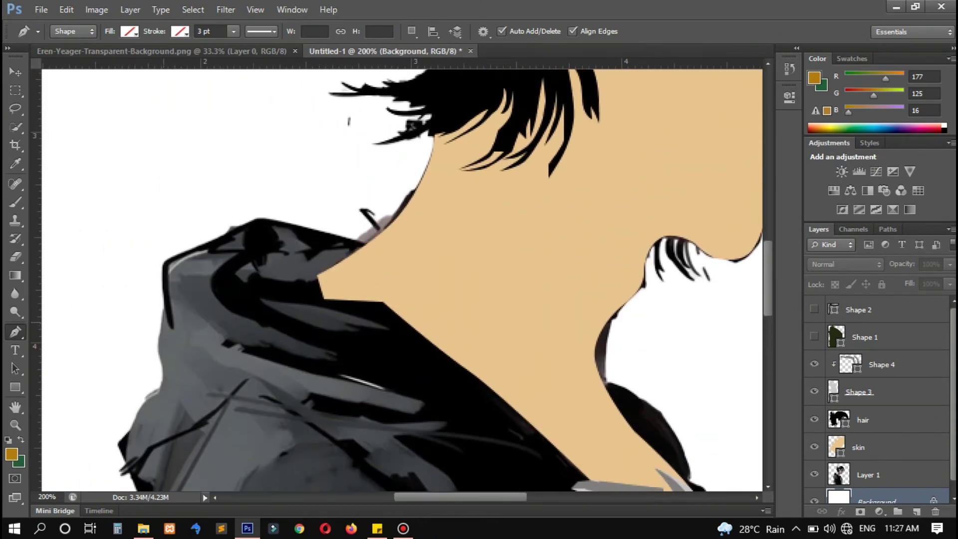
# Start a new Pen shape along the hood's outer edge and trace its first highlighted fold to the tip and back.
pyautogui.click(173, 327)
pyautogui.click(169, 318)
pyautogui.click(168, 279)
pyautogui.click(160, 263)
pyautogui.click(183, 255)
pyautogui.click(205, 247)
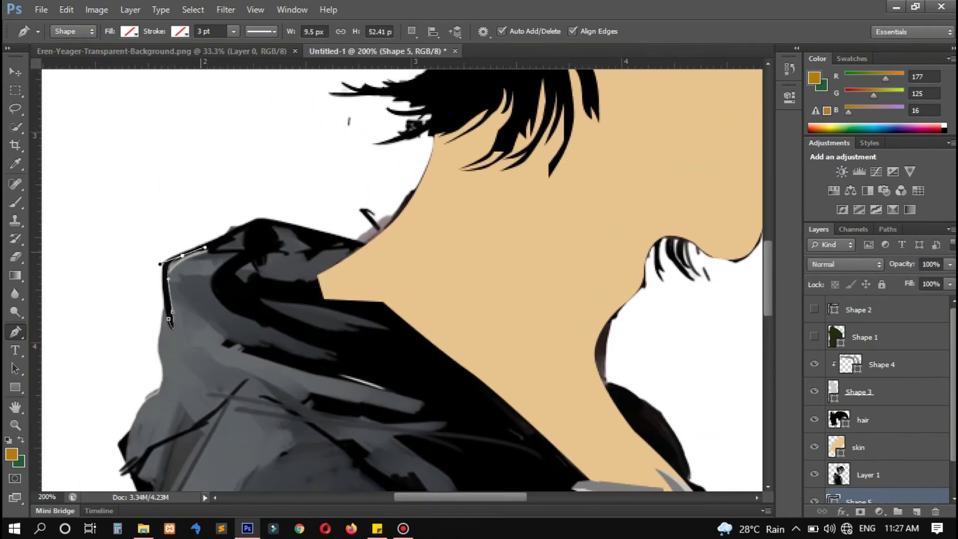
pyautogui.click(214, 253)
pyautogui.click(237, 255)
pyautogui.click(213, 280)
pyautogui.moveTo(230, 310); pyautogui.dragTo(254, 324)
pyautogui.moveTo(319, 347); pyautogui.dragTo(280, 349)
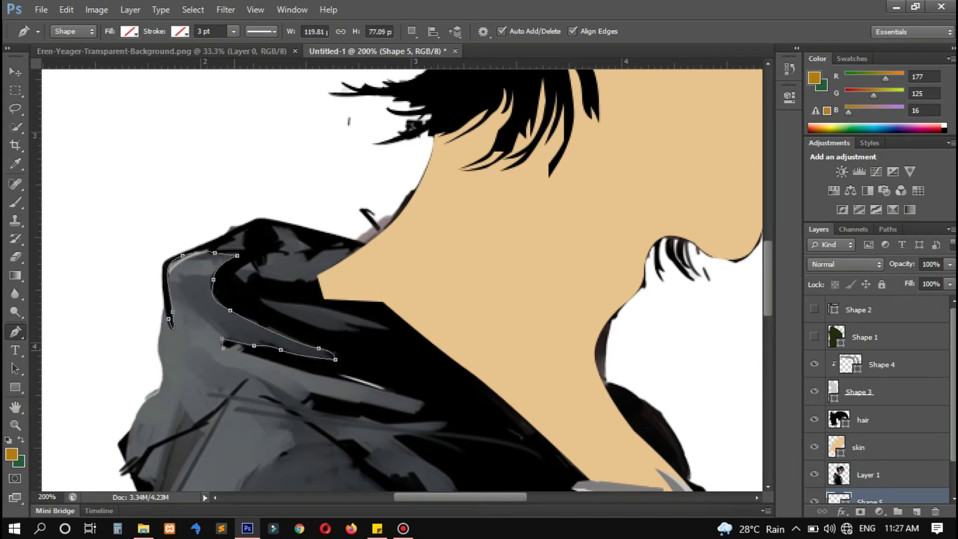
# Trace the second highlighted hood fold and the thin pointed folds beneath it.
pyautogui.click(278, 364)
pyautogui.click(419, 400)
pyautogui.click(418, 410)
pyautogui.moveTo(329, 398); pyautogui.dragTo(311, 393)
pyautogui.scroll(-3, 399, 279)
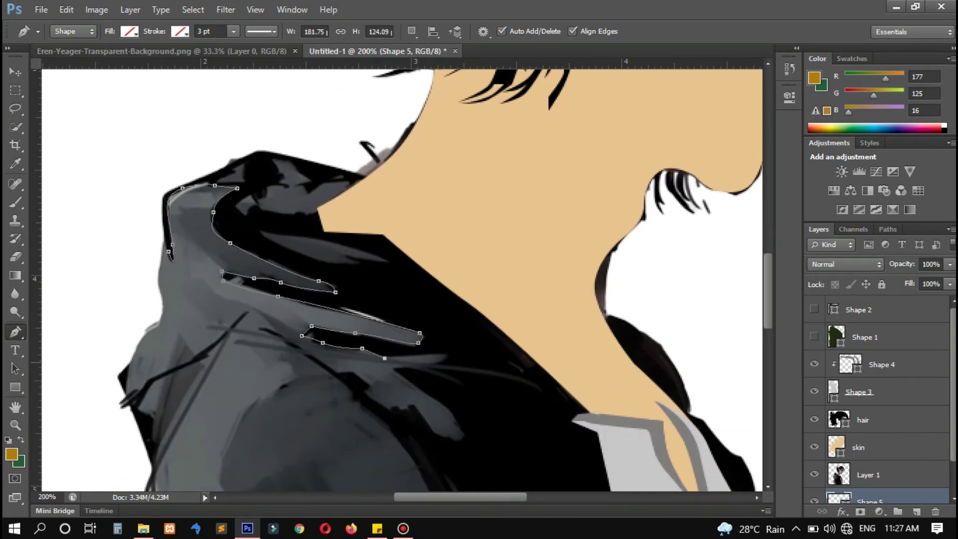
pyautogui.hotkey('ctrl', 'space')
pyautogui.click(439, 364)
pyautogui.click(428, 368)
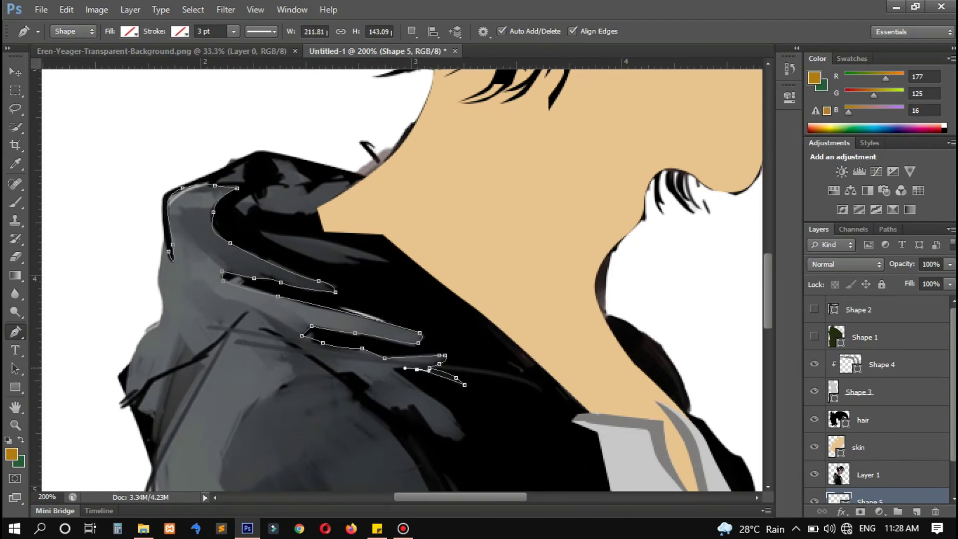
# Trace the lowest rounded fold highlight on the shoulder and its jagged underside back to the sleeve crease.
pyautogui.scroll(-3, 405, 367)
pyautogui.moveTo(455, 414); pyautogui.dragTo(460, 424)
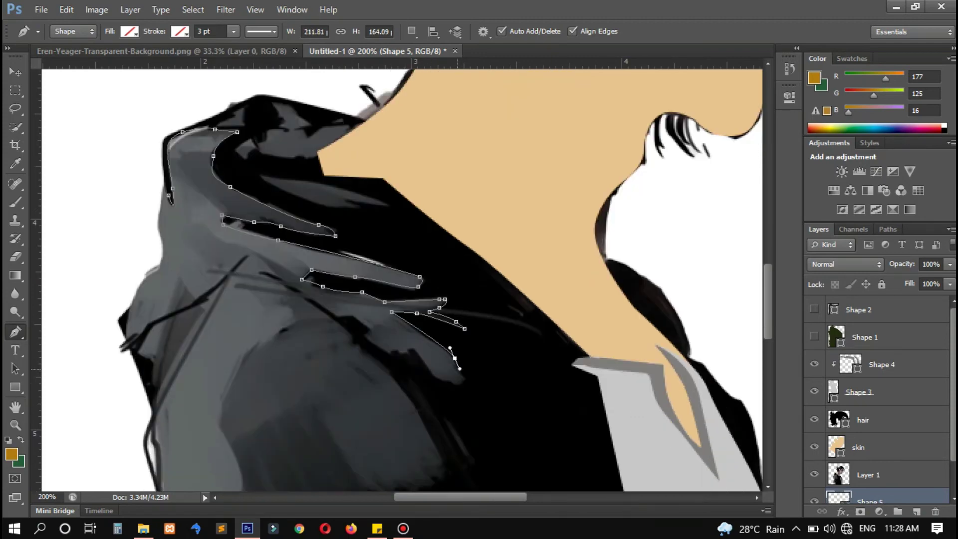
pyautogui.click(463, 382)
pyautogui.moveTo(450, 383); pyautogui.dragTo(458, 389)
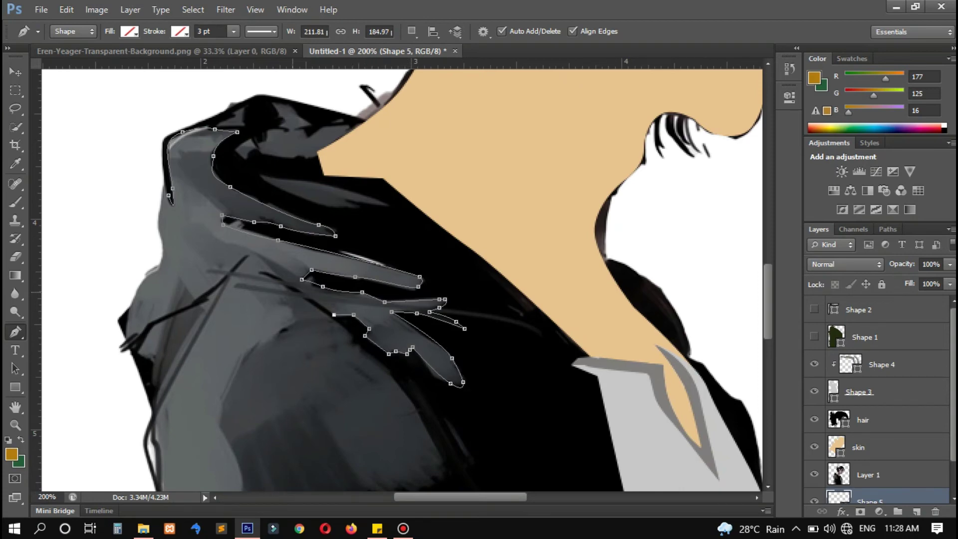
pyautogui.moveTo(295, 287); pyautogui.dragTo(270, 275)
# Trace the upper sleeve highlight's front edge downward and its jagged lower edge back toward the outer sleeve.
pyautogui.scroll(-7, 350, 324)
pyautogui.moveTo(428, 301); pyautogui.dragTo(442, 325)
pyautogui.moveTo(431, 354); pyautogui.dragTo(455, 348)
pyautogui.scroll(-5, 454, 348)
pyautogui.moveTo(373, 276); pyautogui.dragTo(233, 286)
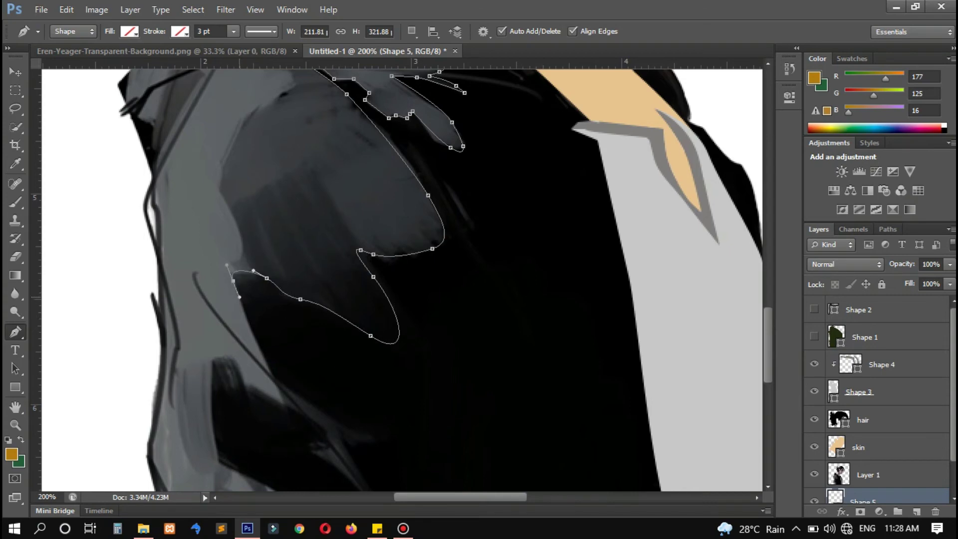
# Continue the highlight outline down the sleeve and around the two narrow pointed folds at mid-sleeve.
pyautogui.scroll(-5, 350, 279)
pyautogui.click(273, 258)
pyautogui.click(330, 303)
pyautogui.moveTo(381, 322); pyautogui.dragTo(391, 340)
pyautogui.click(371, 332)
pyautogui.click(338, 317)
pyautogui.scroll(-3, 338, 317)
pyautogui.moveTo(400, 354); pyautogui.dragTo(414, 350)
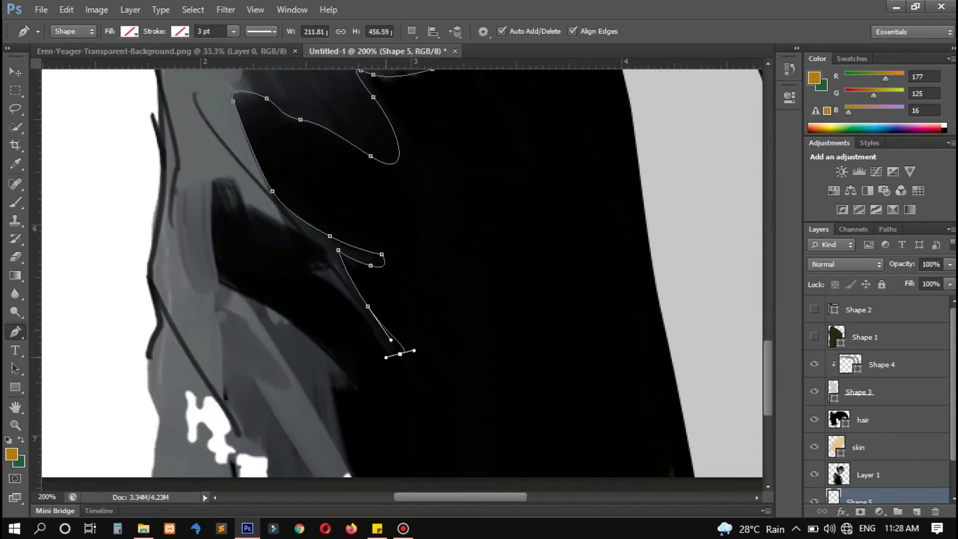
pyautogui.keyDown('alt'); pyautogui.click(400, 354); pyautogui.keyUp('alt')
# Trace back from the lower fold's tip and around the top and outer side of the dark sleeve patch.
pyautogui.click(344, 295)
pyautogui.moveTo(310, 267); pyautogui.dragTo(213, 237)
pyautogui.scroll(2, 319, 280)
pyautogui.scroll(-2, 213, 238)
pyautogui.click(213, 252)
pyautogui.click(217, 272)
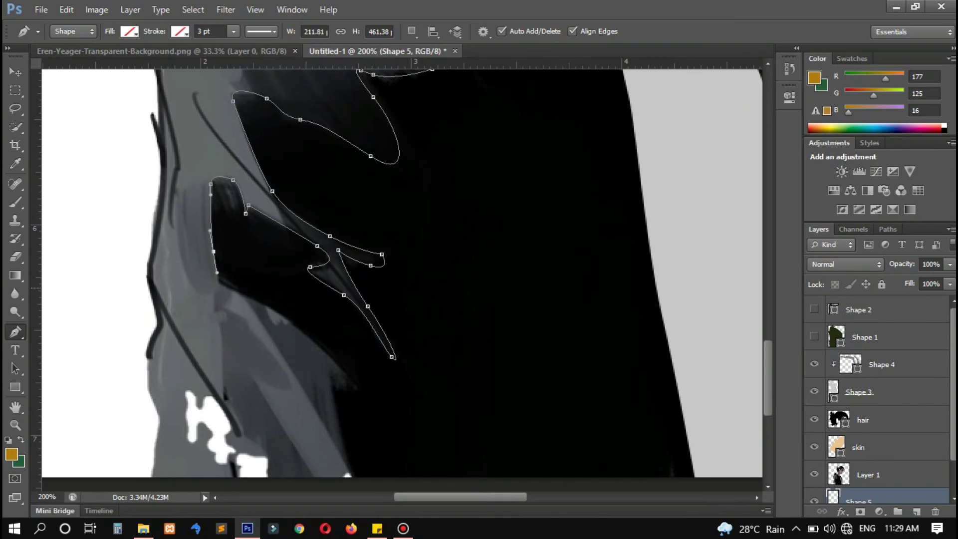
# Trace the dark patch's lower edge to its pointed end, then the highlight's edge down to the artwork's bottom.
pyautogui.moveTo(233, 288); pyautogui.dragTo(264, 304)
pyautogui.scroll(-2, 264, 304)
pyautogui.click(321, 290)
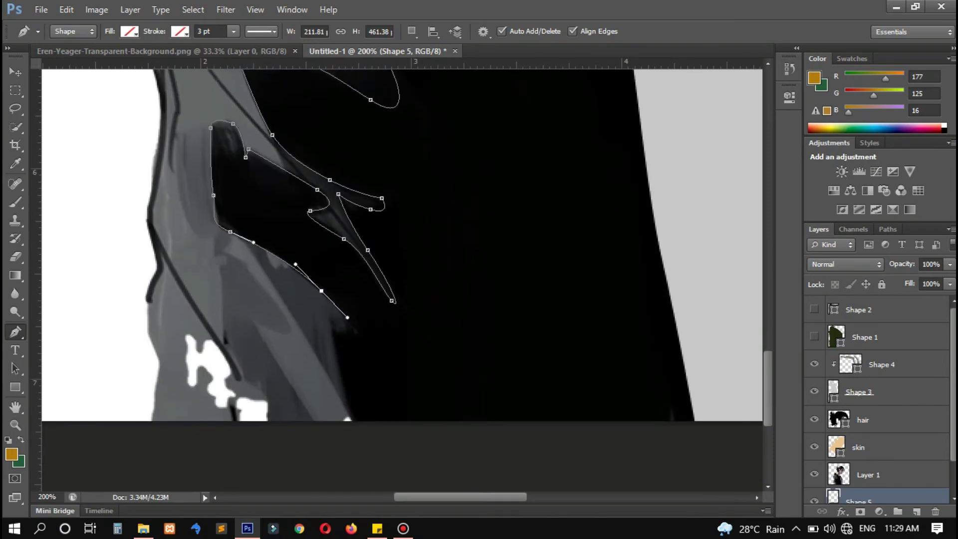
pyautogui.moveTo(345, 328); pyautogui.dragTo(362, 337)
pyautogui.click(329, 320)
pyautogui.click(356, 423)
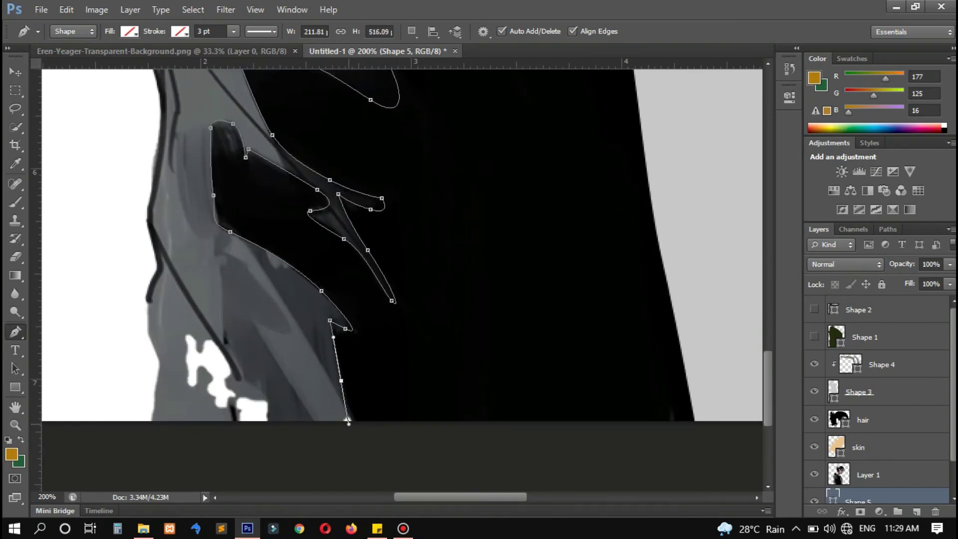
# Undo the last points at the sleeve's lower edge and carry the outline up the jacket's front opening to the neck.
pyautogui.hotkey('ctrl', 'z')
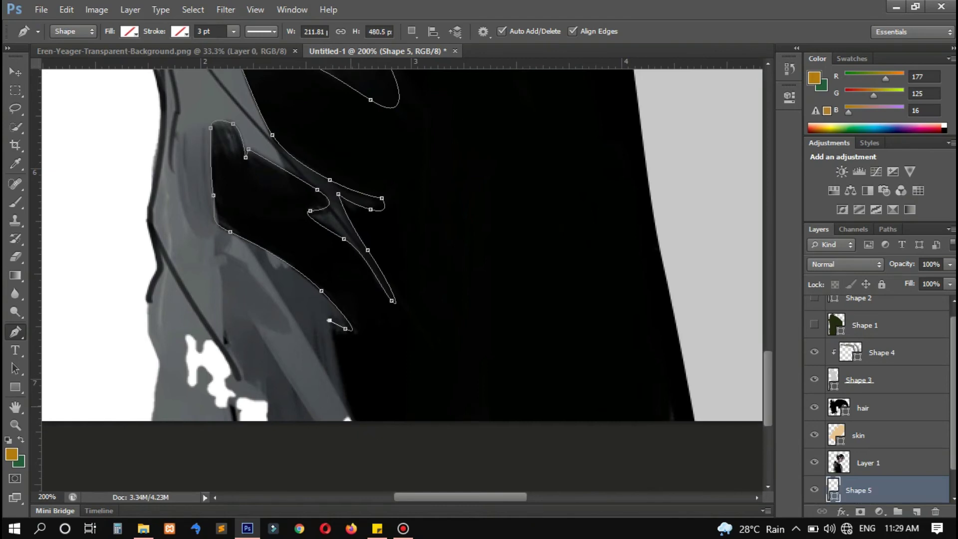
pyautogui.hscroll(4, 253, 451)
pyautogui.scroll(6, 252, 452)
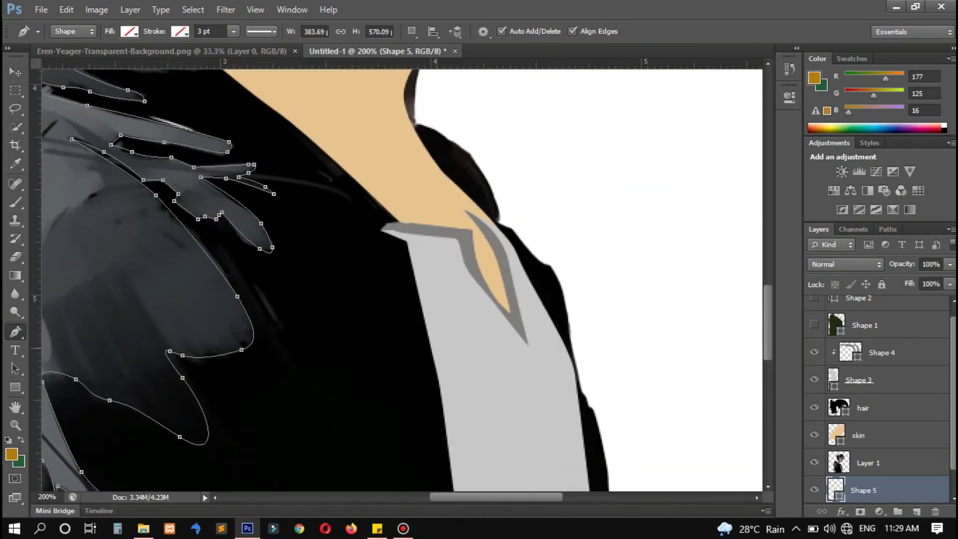
pyautogui.scroll(2, 342, 221)
pyautogui.moveTo(408, 300); pyautogui.dragTo(325, 254)
pyautogui.scroll(2, 362, 258)
pyautogui.hscroll(-2, 401, 279)
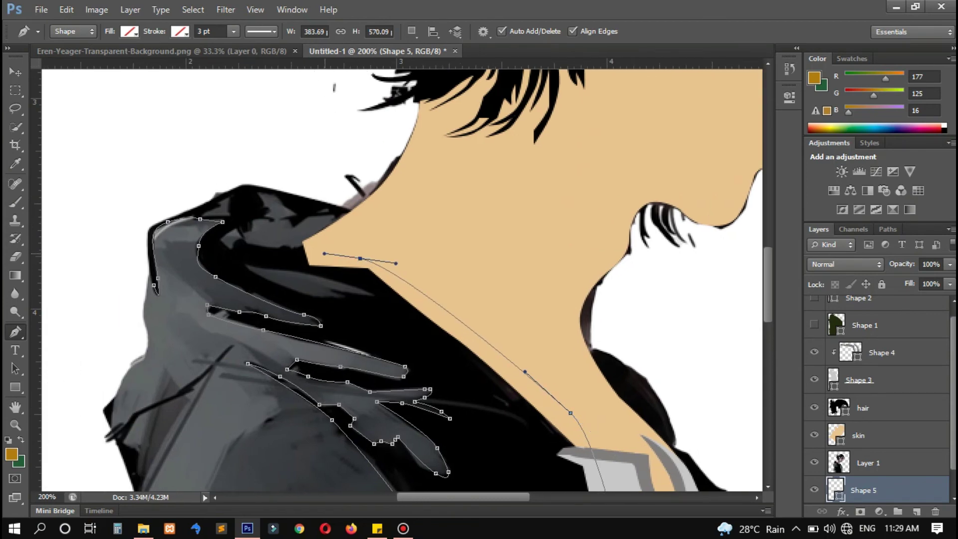
# Carry the outline loosely around the outside of the hood and close it at its starting point on the hood's outer edge.
pyautogui.click(355, 206)
pyautogui.moveTo(239, 167); pyautogui.dragTo(133, 186)
pyautogui.click(127, 262)
pyautogui.click(147, 277)
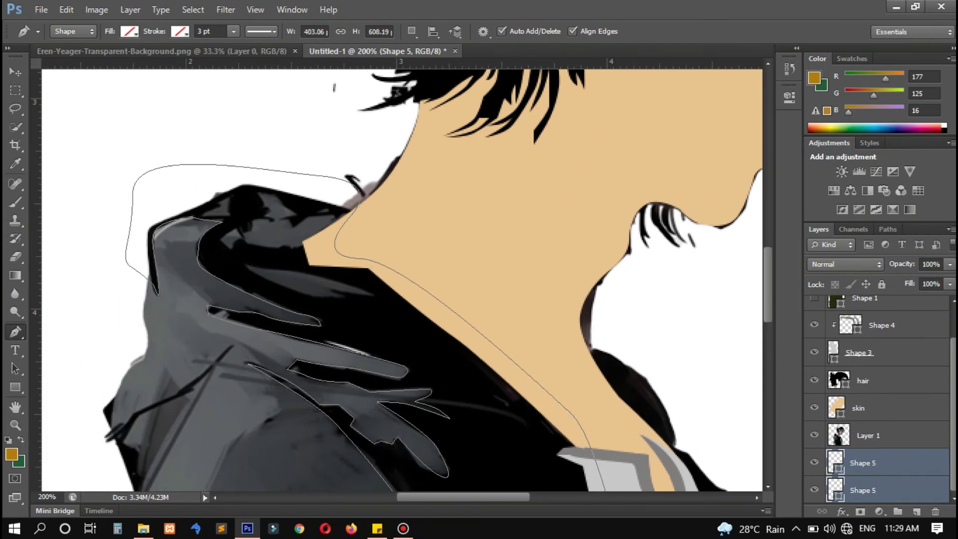
# Clip the closed fold shape to the green jacket shape and fill it with the jacket's green, 222e10.
pyautogui.scroll(3, 878, 399)
pyautogui.rightClick(887, 337)
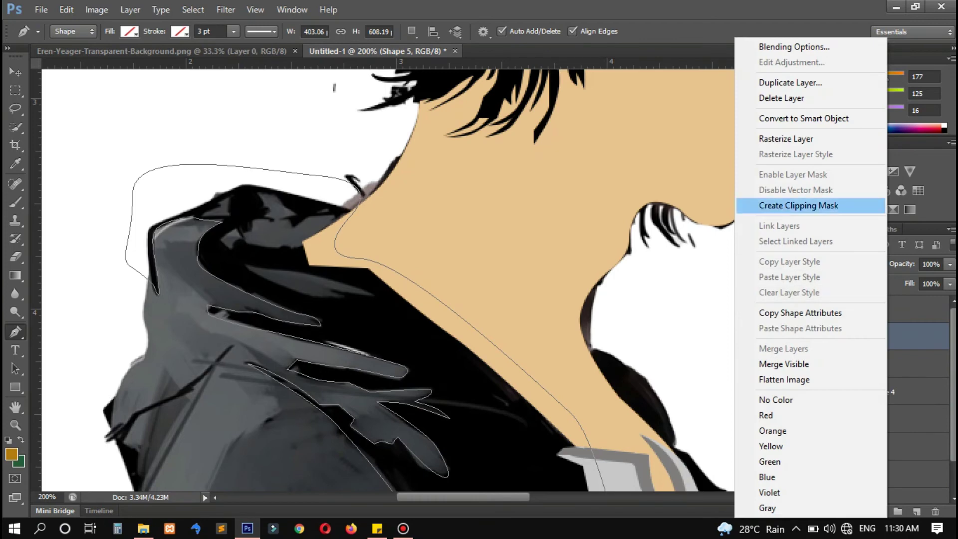
pyautogui.click(798, 205)
pyautogui.doubleClick(836, 336)
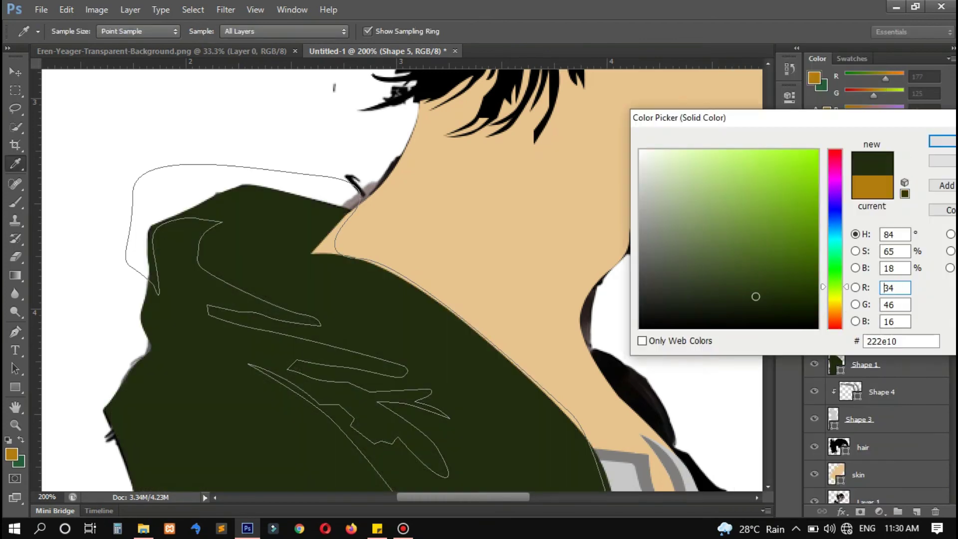
pyautogui.click(941, 142)
pyautogui.press('p')
pyautogui.click(858, 419)
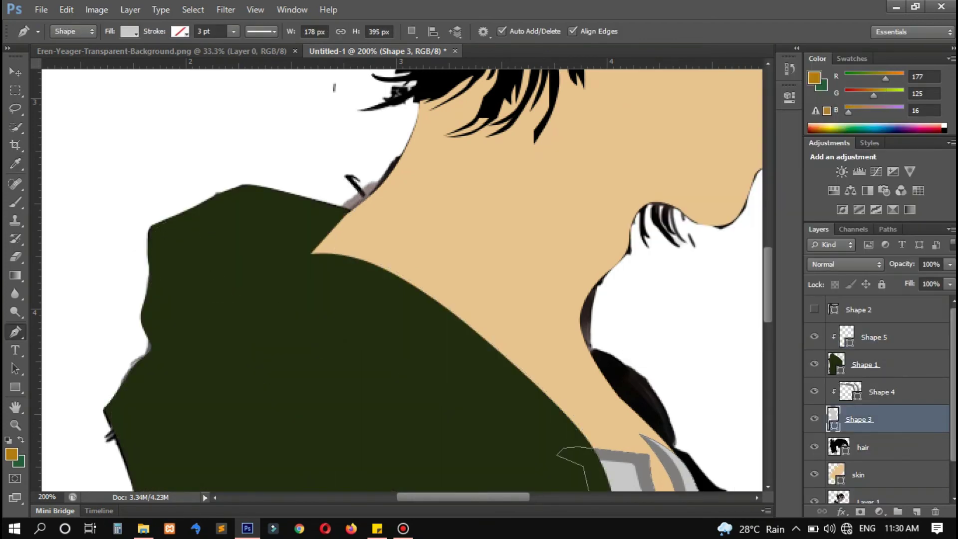
# Set the clipped fold shape's fill to the darker green 1d280c.
pyautogui.hotkey('ctrl', '-')
pyautogui.hotkey('ctrl', '-')
pyautogui.click(874, 337)
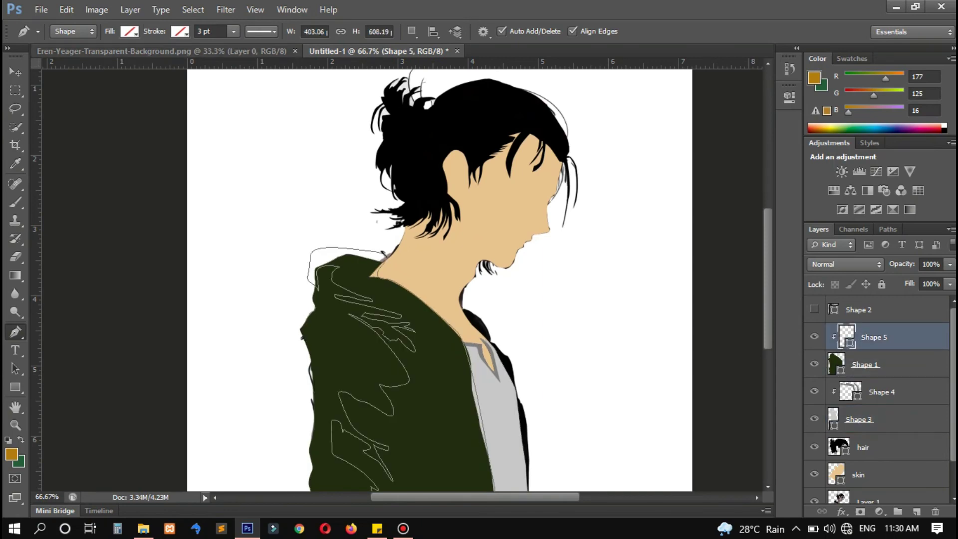
pyautogui.click(129, 31)
pyautogui.click(195, 59)
pyautogui.click(756, 297)
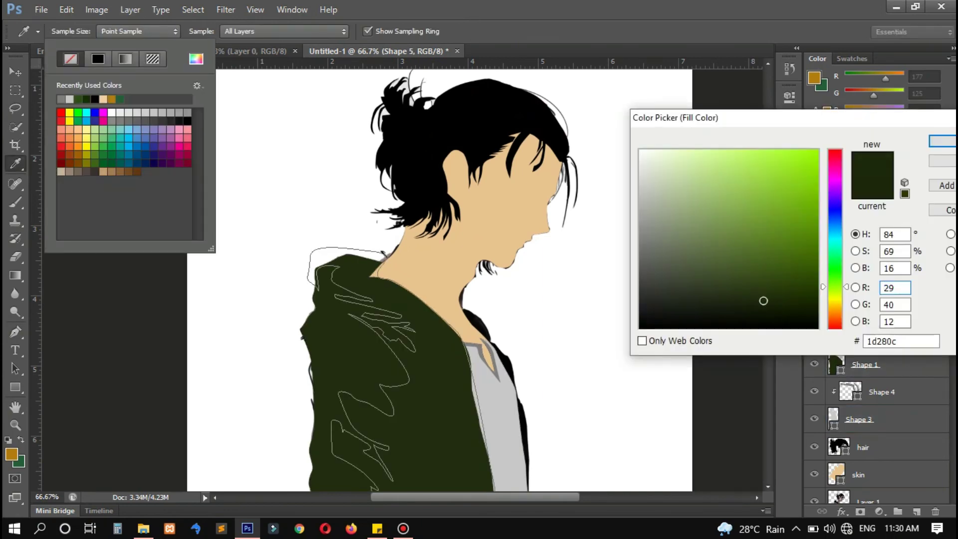
pyautogui.press('Return')
pyautogui.click(863, 447)
pyautogui.scroll(-2, 439, 270)
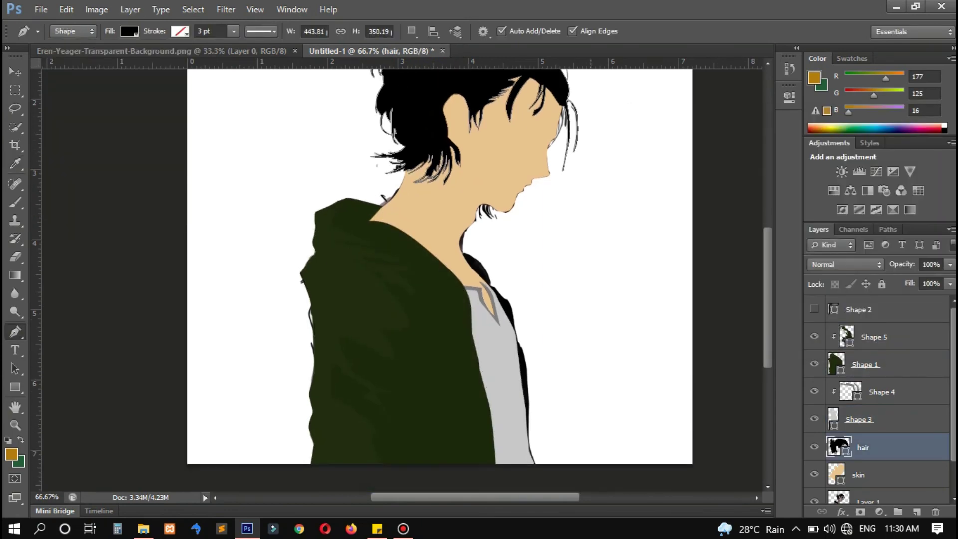
# Show the far-side jacket shape and hide the main green jacket shape to expose the hood folds in the artwork.
pyautogui.scroll(1, 439, 269)
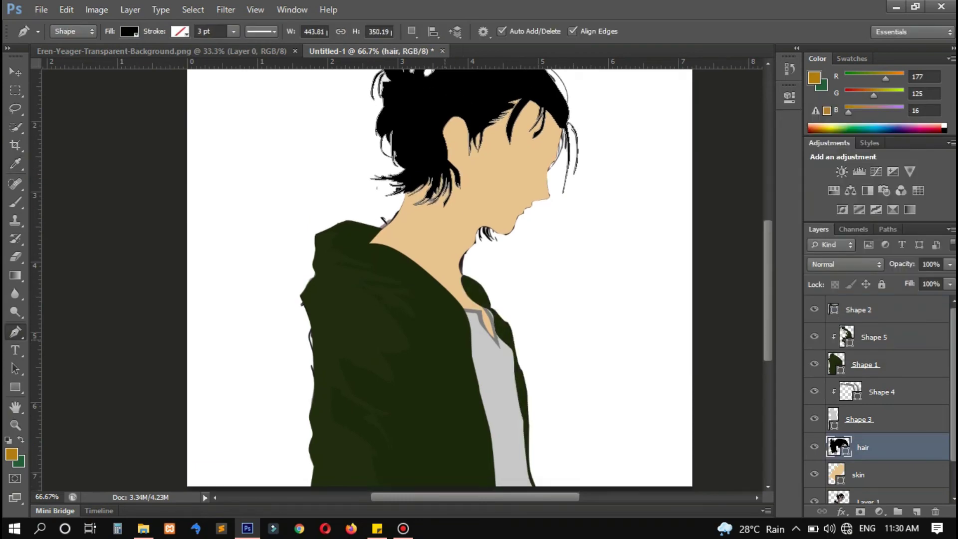
pyautogui.scroll(-1, 439, 269)
pyautogui.scroll(-1, 317, 207)
pyautogui.scroll(4, 318, 207)
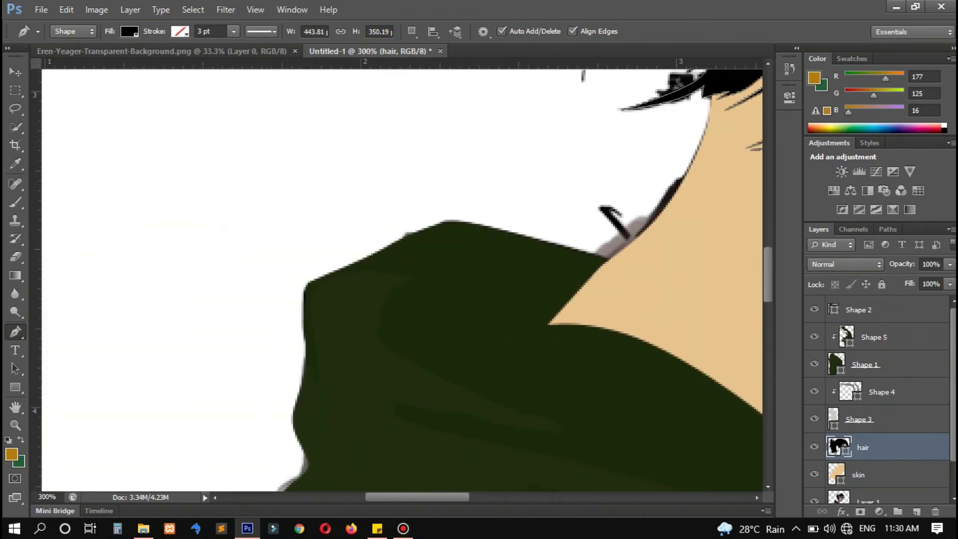
pyautogui.click(814, 363)
pyautogui.scroll(-1, 499, 299)
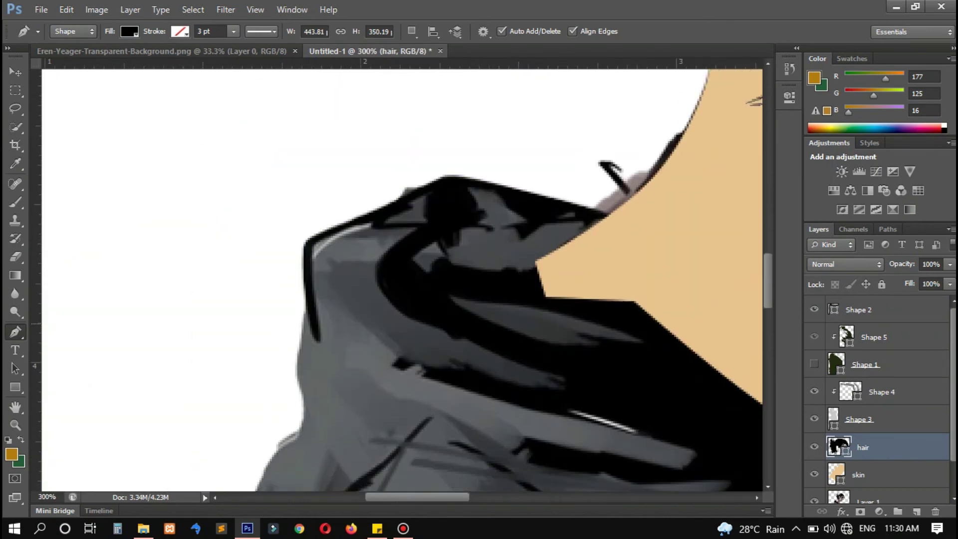
# Trace the narrow pointed grey fold below the neck as a closed Pen shape without a fill.
pyautogui.click(499, 326)
pyautogui.moveTo(563, 346); pyautogui.dragTo(594, 345)
pyautogui.click(129, 31)
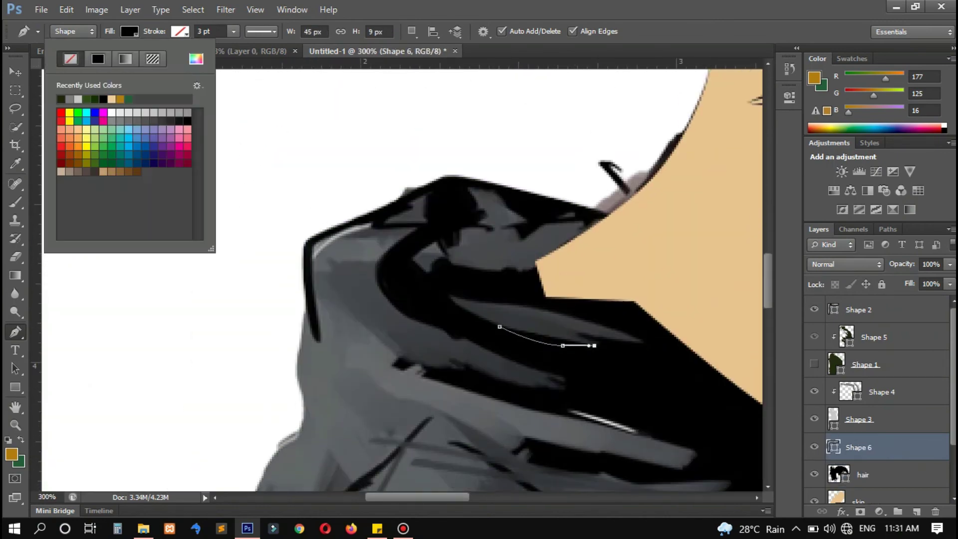
pyautogui.click(53, 48)
pyautogui.click(637, 341)
pyautogui.moveTo(564, 316); pyautogui.dragTo(543, 310)
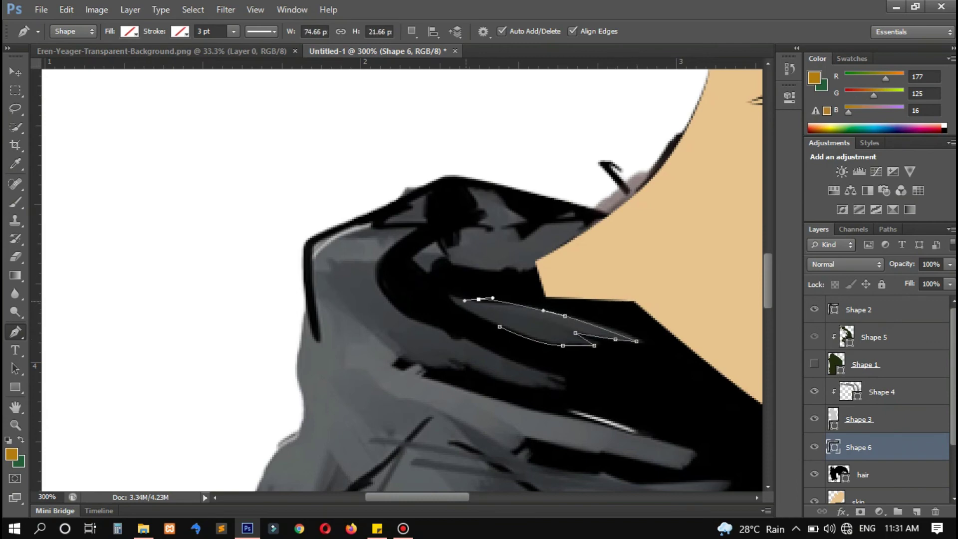
pyautogui.moveTo(485, 301); pyautogui.dragTo(532, 303)
# Trace the jagged grey patch inside the hood beside the neck as a second closed Pen shape.
pyautogui.scroll(1, 499, 299)
pyautogui.click(430, 307)
pyautogui.click(437, 291)
pyautogui.click(457, 299)
pyautogui.click(499, 305)
pyautogui.click(569, 274)
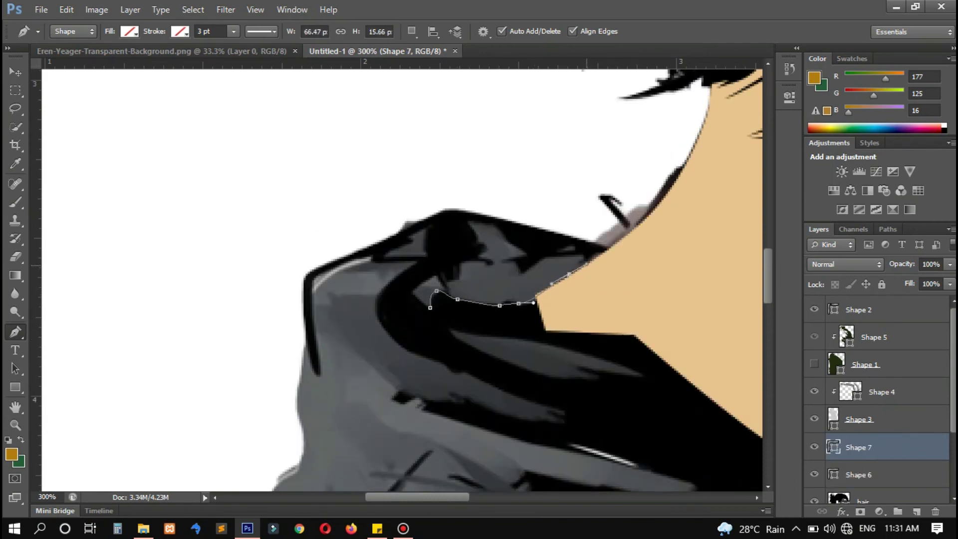
pyautogui.click(578, 257)
pyautogui.moveTo(543, 257); pyautogui.dragTo(532, 265)
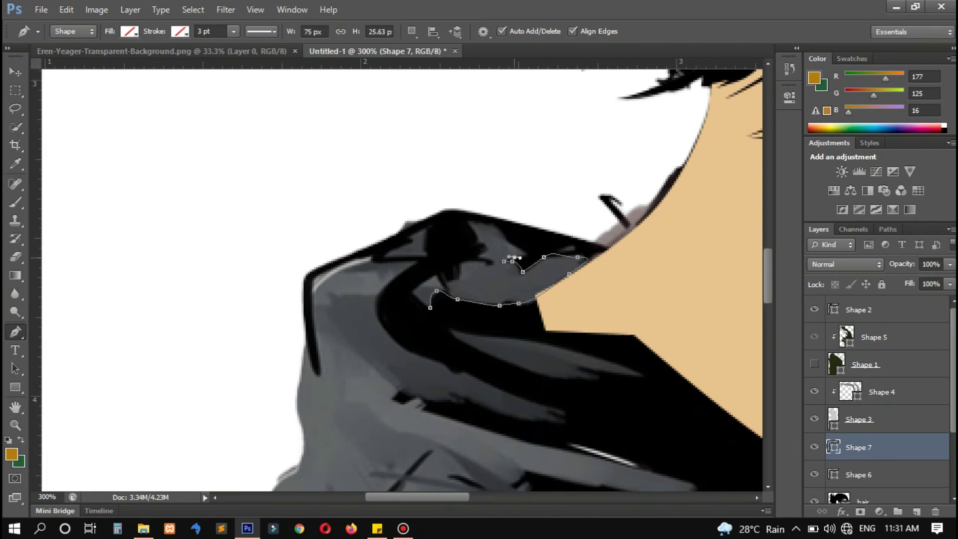
pyautogui.click(515, 246)
pyautogui.moveTo(487, 221); pyautogui.dragTo(472, 219)
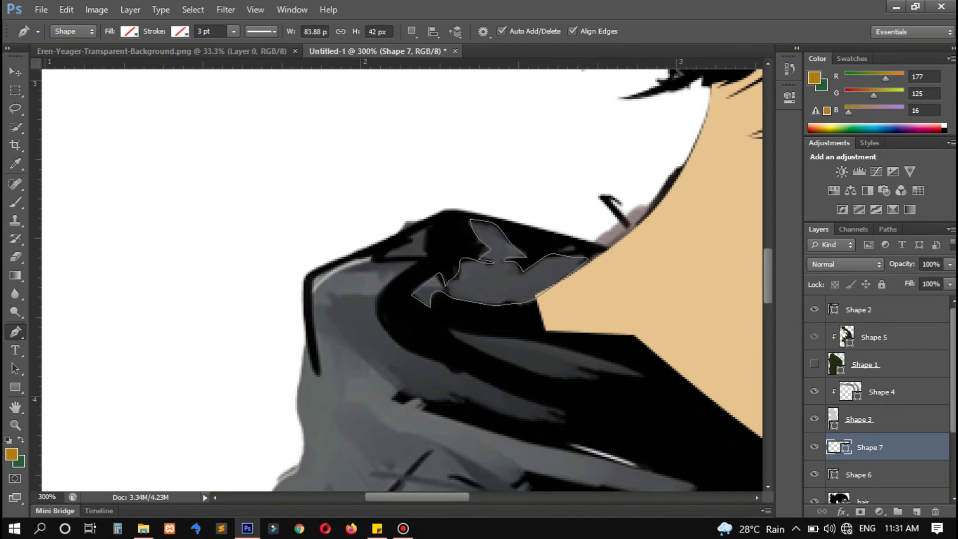
# Merge the two traced hood fold shapes into one layer and place it above the clipped fold shape.
pyautogui.keyDown('shift'); pyautogui.click(858, 474); pyautogui.keyUp('shift')
pyautogui.rightClick(883, 449)
pyautogui.click(782, 349)
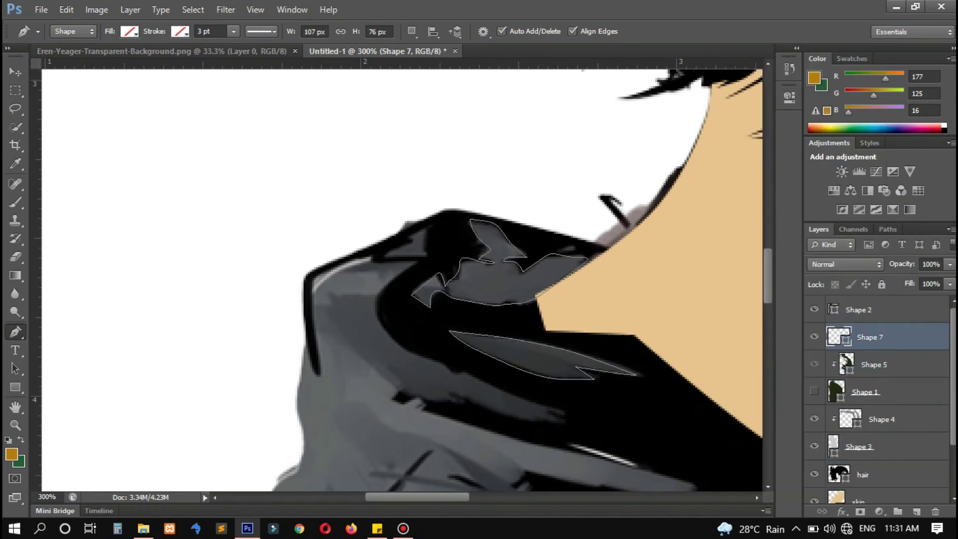
# Show the green jacket shape again and fill the merged hood folds with its lighter green, 222e10.
pyautogui.click(814, 392)
pyautogui.click(129, 31)
pyautogui.click(196, 59)
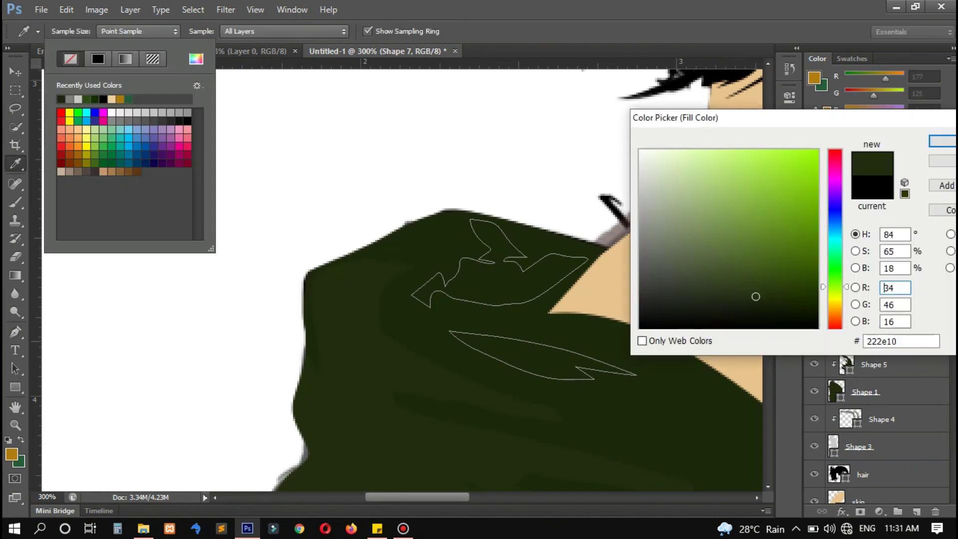
pyautogui.press('Escape')
pyautogui.click(858, 446)
pyautogui.hotkey('ctrl', '-')
pyautogui.hotkey('ctrl', '-')
pyautogui.hotkey('ctrl', '-')
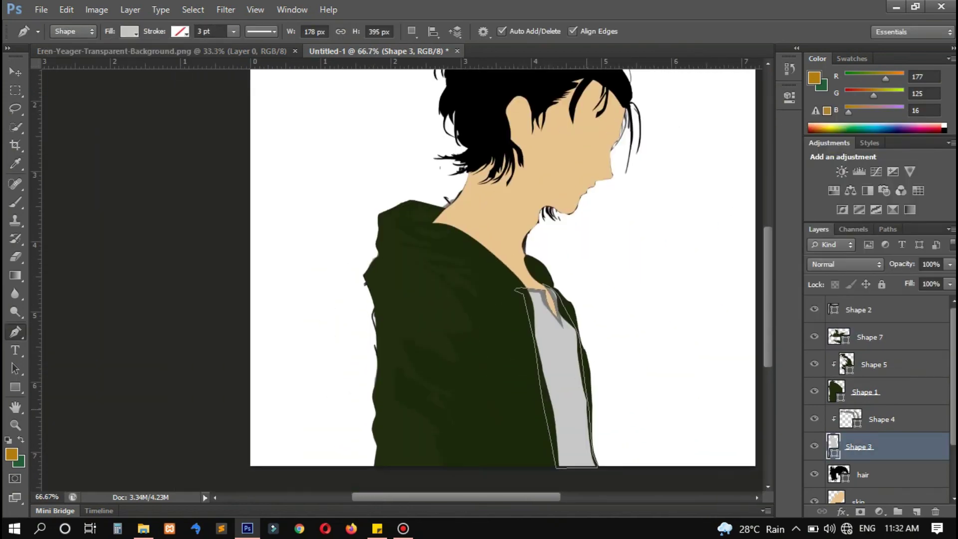
# Hide the shirt, main jacket and skin shapes to expose the shirt's shading in the artwork.
pyautogui.hotkey('alt', '[')
pyautogui.hotkey('alt', '[')
pyautogui.scroll(5, 479, 280)
pyautogui.hscroll(3, 479, 279)
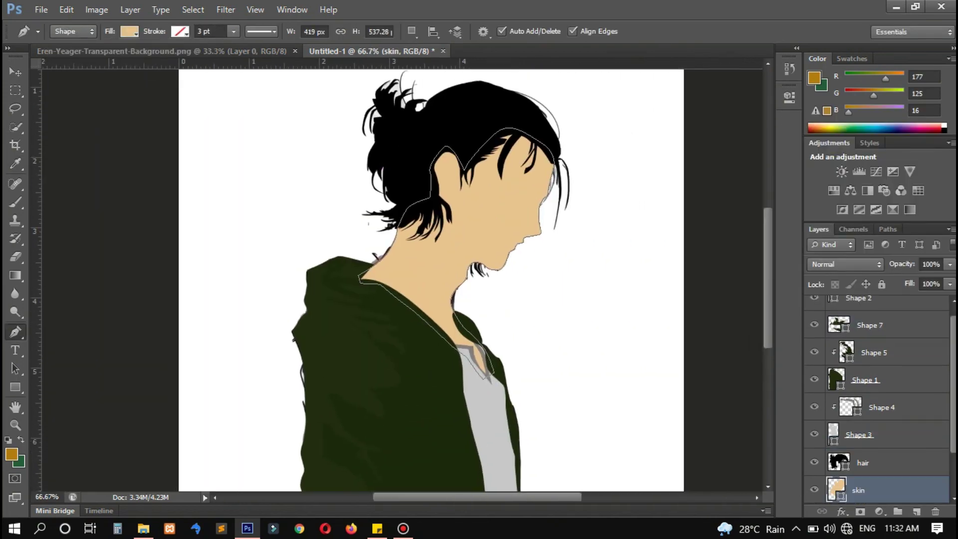
pyautogui.click(814, 434)
pyautogui.scroll(-1, 878, 424)
pyautogui.hotkey('ctrl', '+')
pyautogui.hotkey('ctrl', '+')
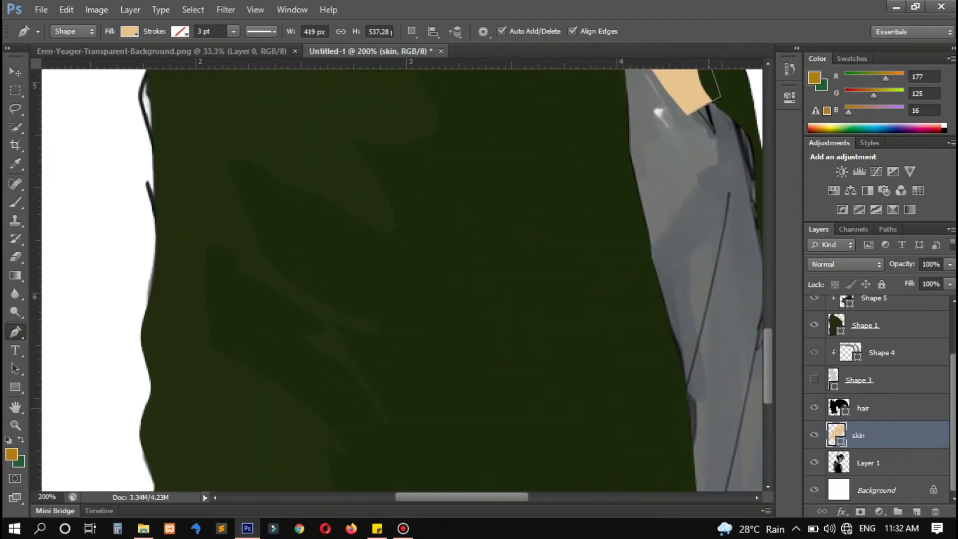
pyautogui.click(814, 351)
pyautogui.hscroll(3, 399, 279)
pyautogui.scroll(2, 399, 279)
pyautogui.scroll(-1, 878, 424)
pyautogui.click(814, 435)
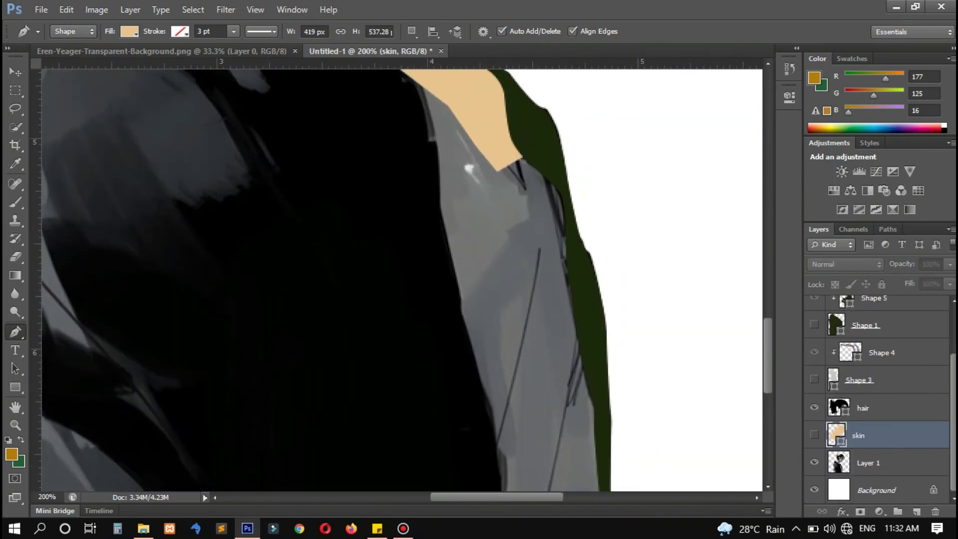
# Trace the shirt shadow from below the collar opening diagonally down to the jacket's front edge, with the shape's fill removed.
pyautogui.click(509, 163)
pyautogui.click(506, 210)
pyautogui.click(520, 231)
pyautogui.click(526, 249)
pyautogui.click(506, 280)
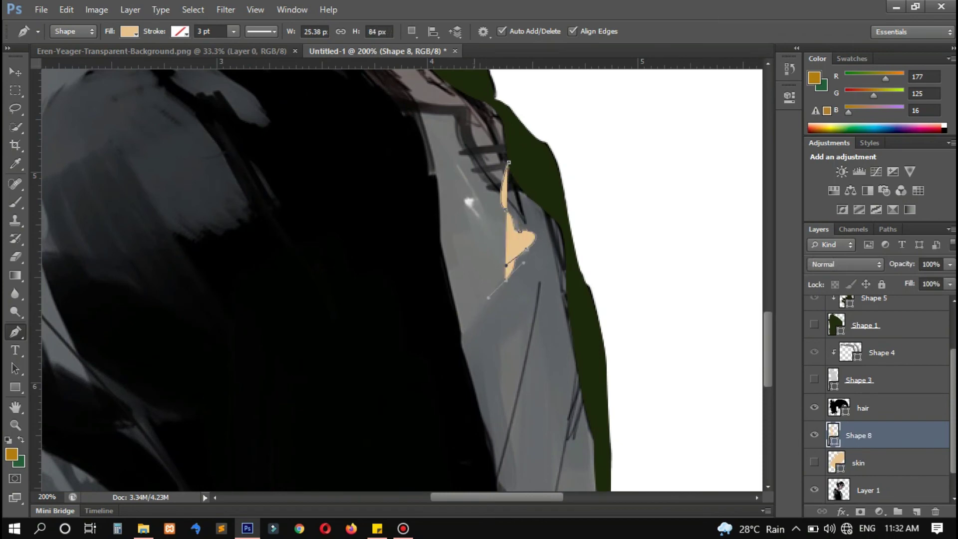
pyautogui.click(488, 297)
pyautogui.click(459, 349)
pyautogui.click(129, 31)
pyautogui.click(71, 58)
pyautogui.press('Return')
# Continue the shirt shadow outline down along the jacket's front edge and around its pointed lower end.
pyautogui.scroll(-3, 449, 279)
pyautogui.click(482, 298)
pyautogui.click(488, 312)
pyautogui.click(490, 329)
pyautogui.click(493, 342)
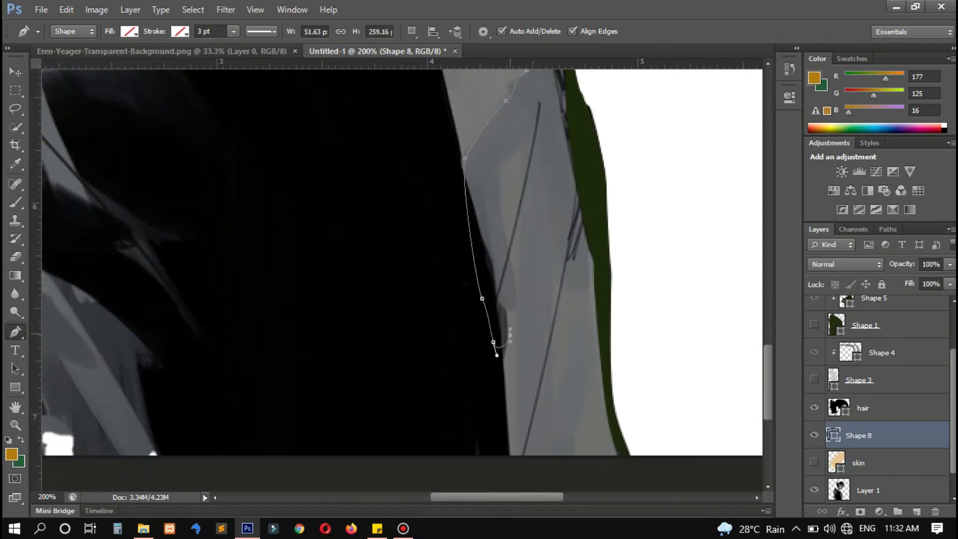
pyautogui.click(497, 355)
pyautogui.scroll(1, 497, 355)
pyautogui.click(509, 358)
# Trace the shirt shadow's inner edge up and over the light central patch, then down to the shirt's outer side.
pyautogui.click(498, 253)
pyautogui.click(499, 207)
pyautogui.click(540, 183)
pyautogui.click(559, 277)
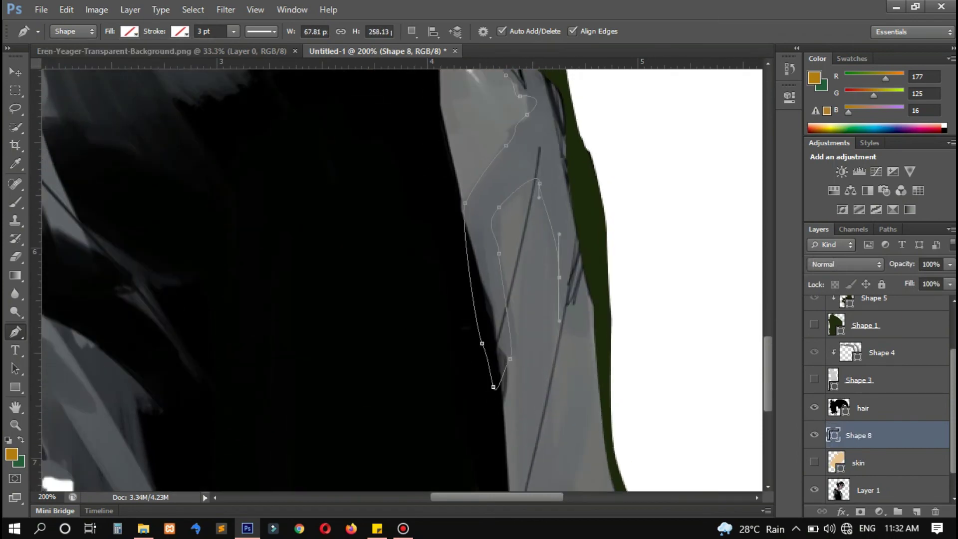
pyautogui.click(568, 340)
pyautogui.click(589, 318)
pyautogui.click(590, 294)
# Carry the shirt shadow outline up the shirt's outer edge past the collar and close the shape.
pyautogui.scroll(3, 590, 295)
pyautogui.click(562, 222)
pyautogui.click(519, 138)
pyautogui.scroll(1, 520, 137)
pyautogui.click(476, 138)
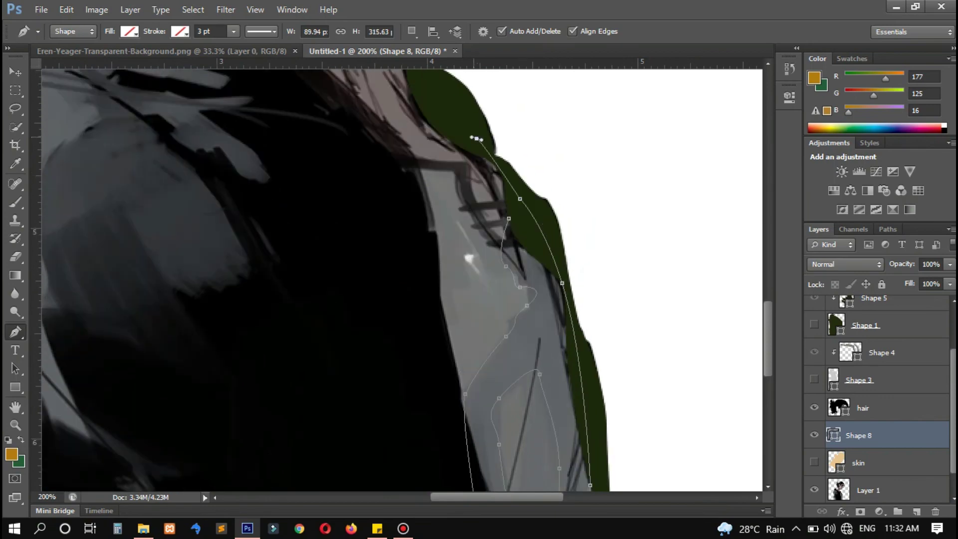
pyautogui.press('Escape')
# Clip the shadow shape to the shirt shape, show the shirt, and sample its grey, c7c7c7, as the shadow's fill.
pyautogui.moveTo(858, 435); pyautogui.dragTo(858, 380)
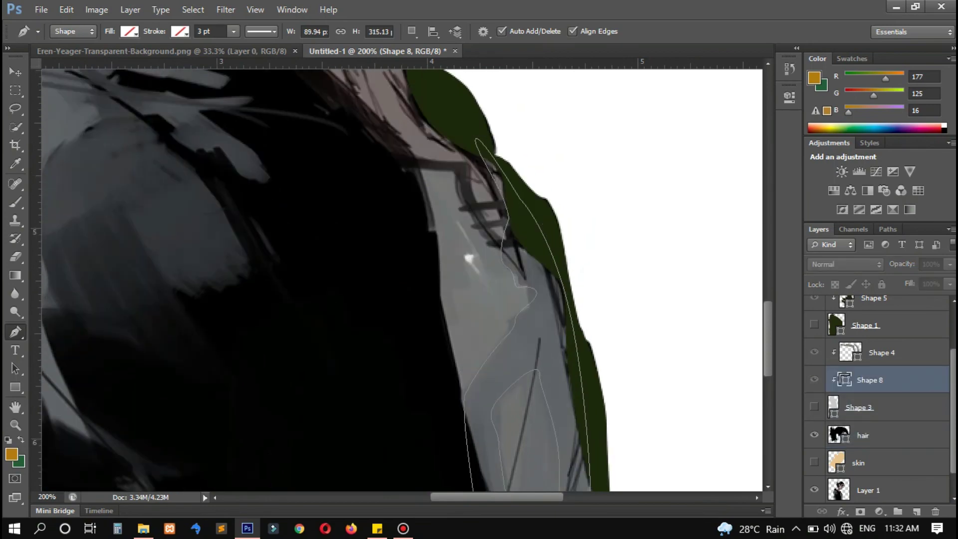
pyautogui.click(814, 407)
pyautogui.click(129, 30)
pyautogui.click(196, 59)
pyautogui.click(523, 399)
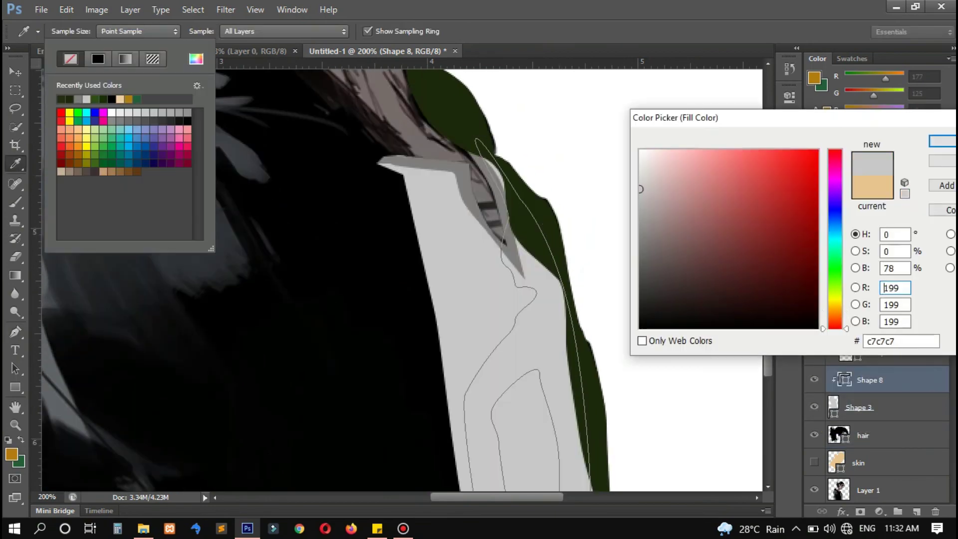
pyautogui.press('Escape')
# Set the shirt shadow's fill to the slightly darker grey c4c4c4.
pyautogui.click(863, 435)
pyautogui.doubleClick(833, 407)
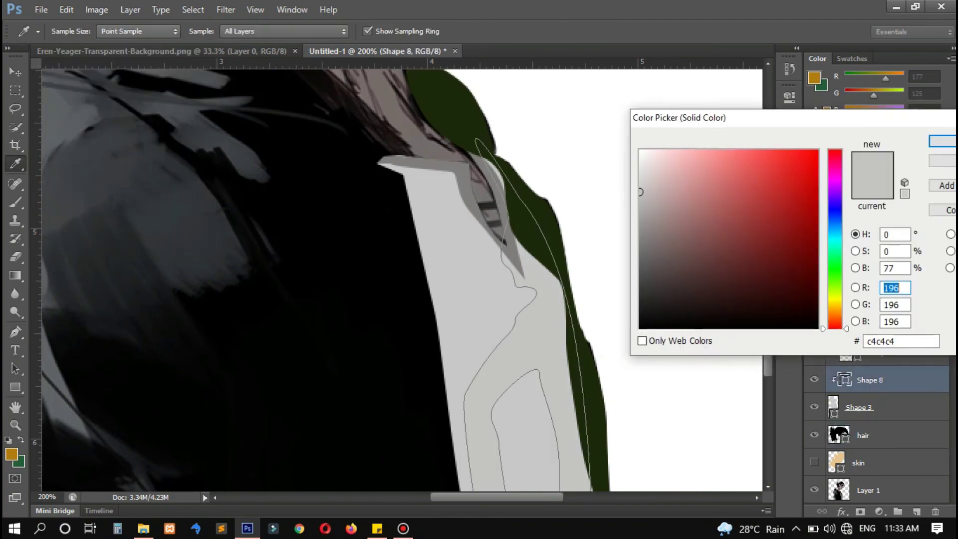
pyautogui.press('Return')
pyautogui.click(863, 462)
# Hide the hair shape and start tracing the lower hair highlight above the ear as a new Pen shape with no fill.
pyautogui.scroll(10, 401, 279)
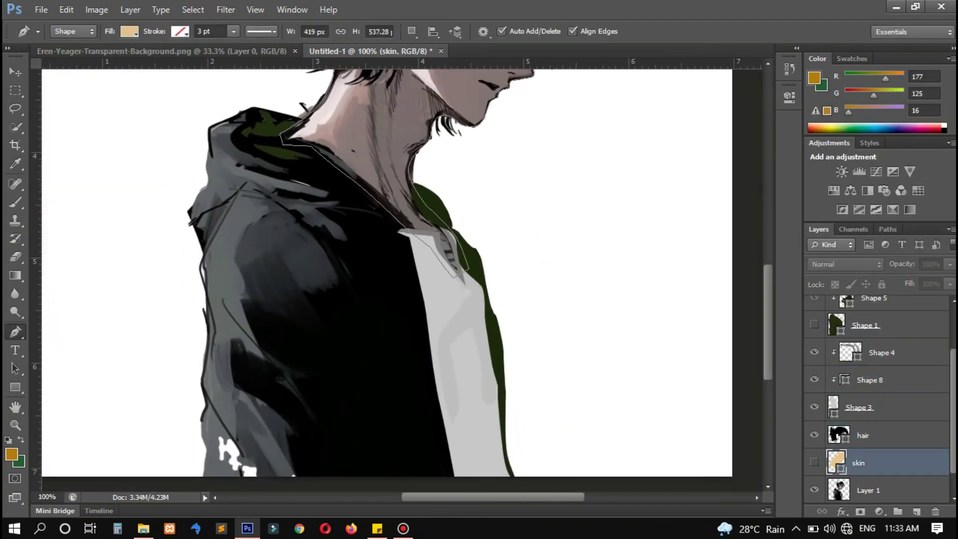
pyautogui.scroll(8, 401, 279)
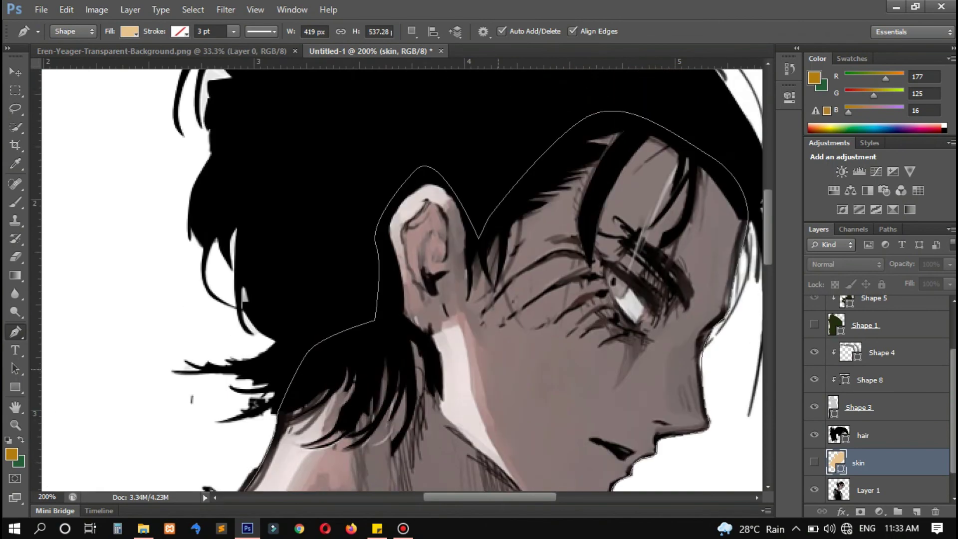
pyautogui.click(814, 435)
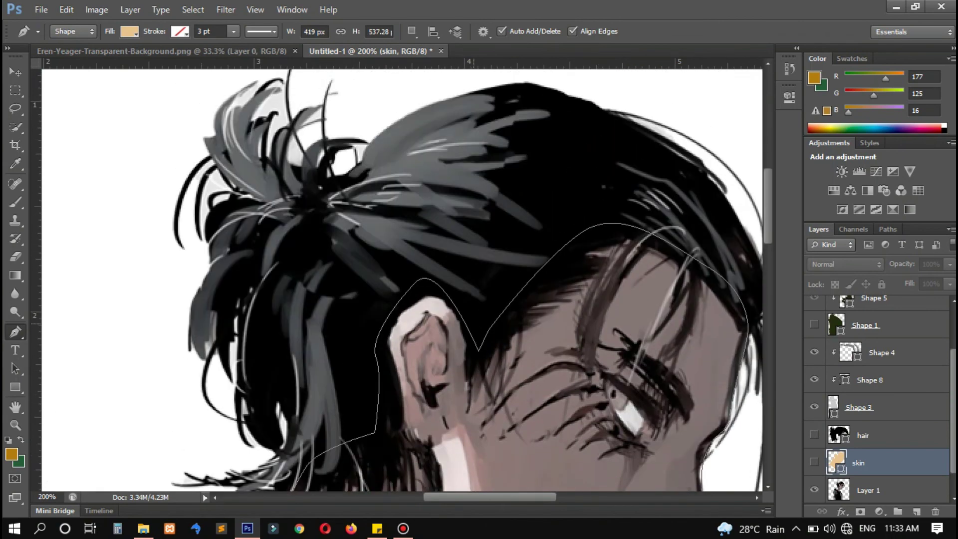
pyautogui.click(878, 435)
pyautogui.click(424, 267)
pyautogui.click(479, 299)
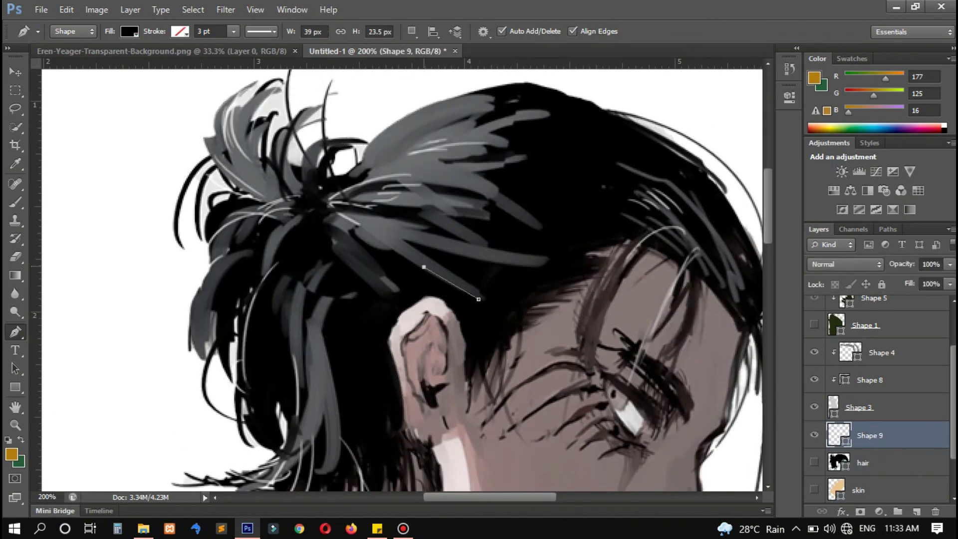
pyautogui.click(370, 247)
pyautogui.click(355, 228)
pyautogui.click(346, 232)
pyautogui.click(129, 31)
pyautogui.click(61, 59)
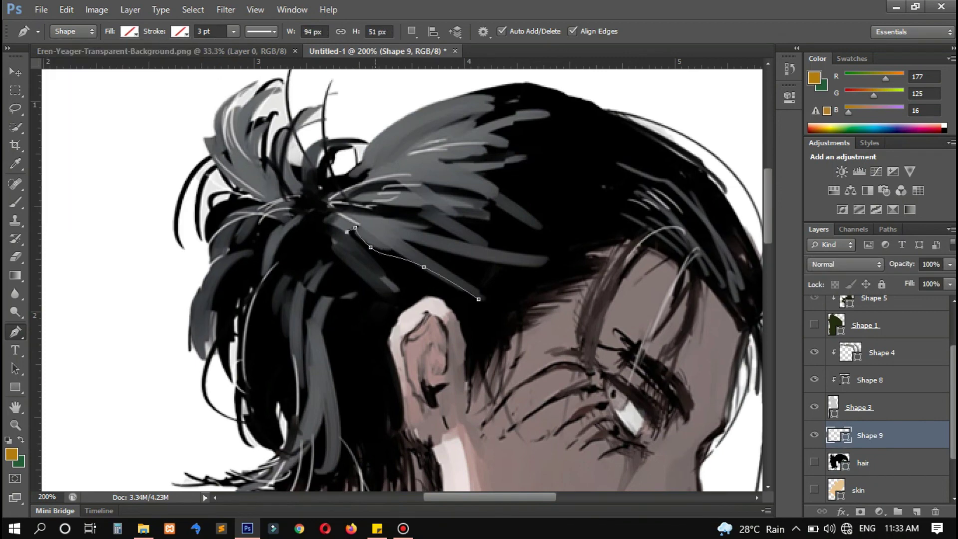
# Trace the remaining lower highlight strands from the hair tie towards the temple and close the shape.
pyautogui.moveTo(332, 242); pyautogui.dragTo(331, 235)
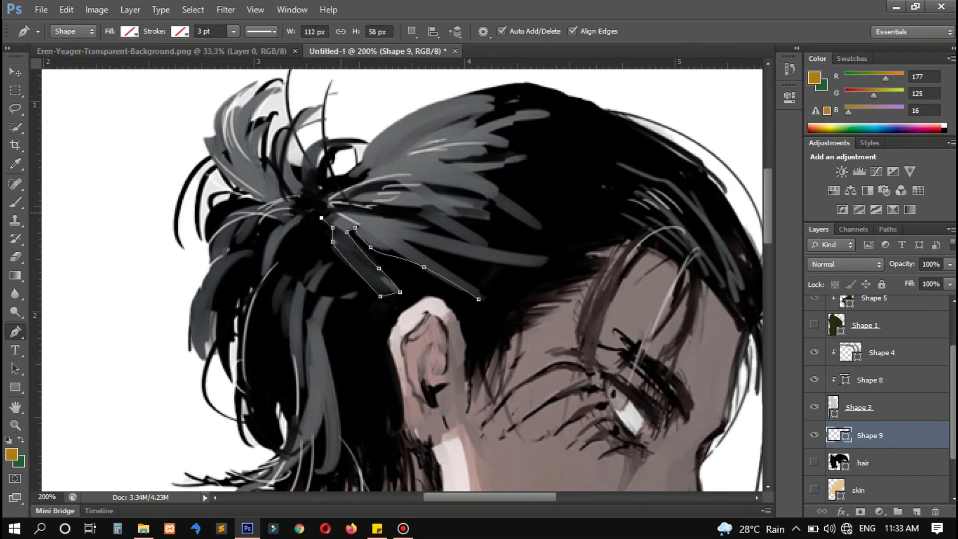
pyautogui.click(358, 212)
pyautogui.click(410, 222)
pyautogui.click(545, 257)
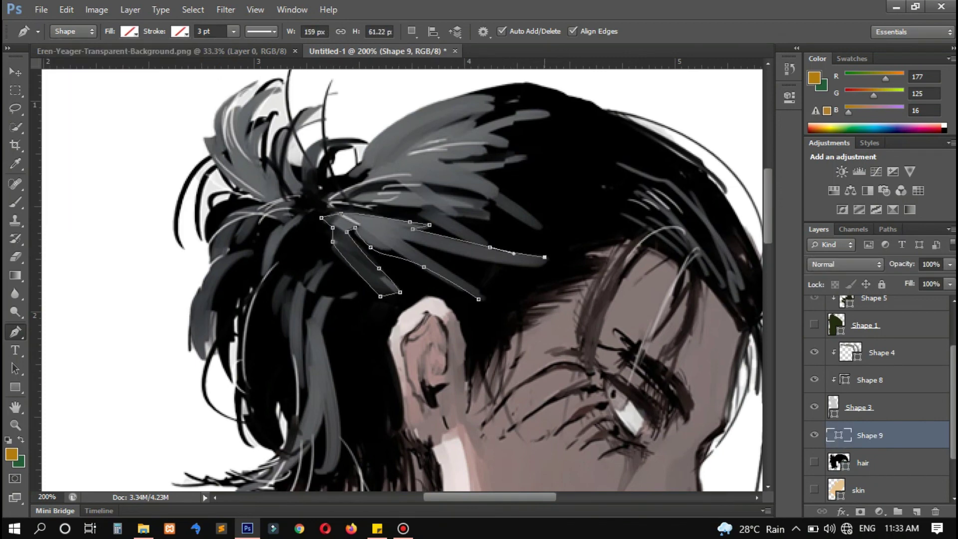
pyautogui.moveTo(534, 268); pyautogui.dragTo(522, 268)
pyautogui.click(404, 238)
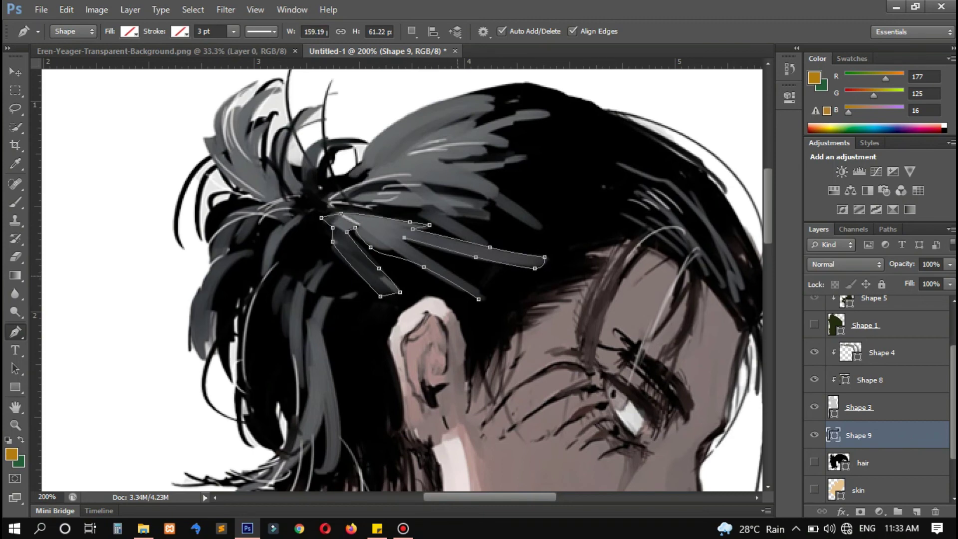
# Start a second unfilled highlight shape at the hair tie and trace the middle strands across the side of the head.
pyautogui.scroll(3, 401, 280)
pyautogui.click(329, 283)
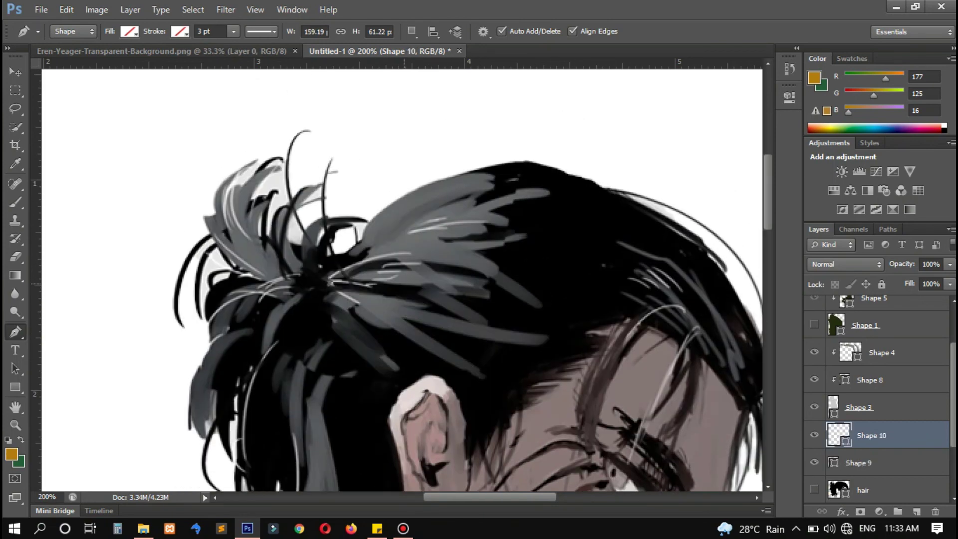
pyautogui.moveTo(393, 285); pyautogui.dragTo(420, 287)
pyautogui.click(487, 325)
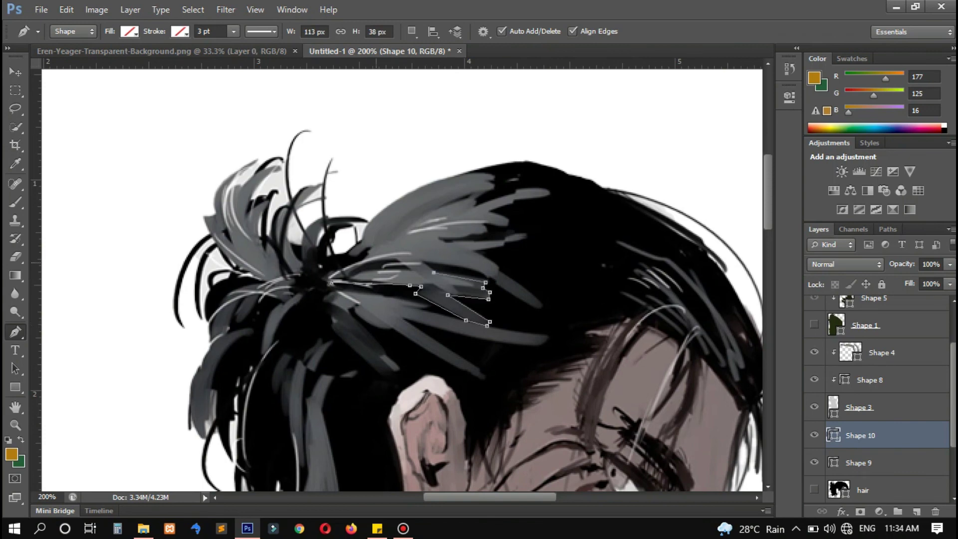
pyautogui.moveTo(369, 265); pyautogui.dragTo(396, 257)
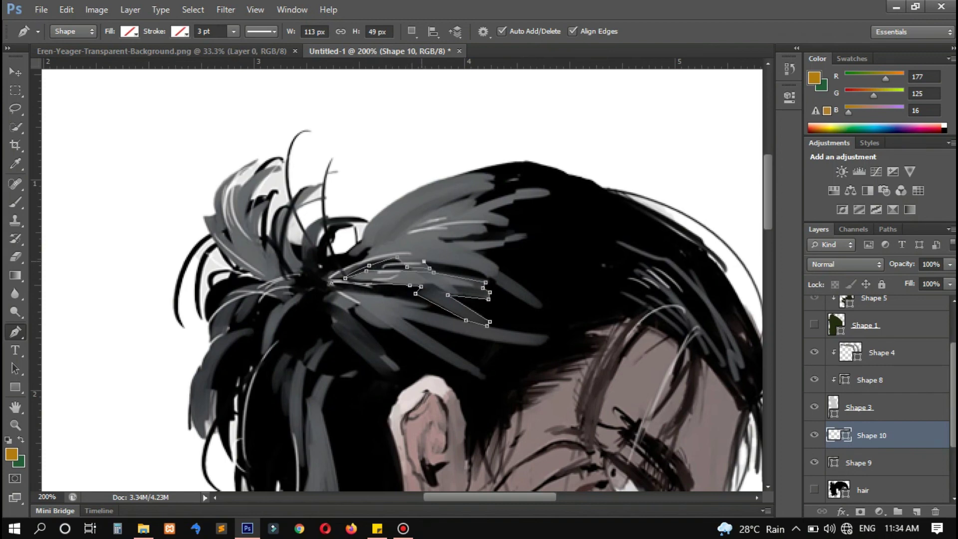
pyautogui.moveTo(525, 299); pyautogui.dragTo(539, 309)
pyautogui.moveTo(499, 273); pyautogui.dragTo(488, 259)
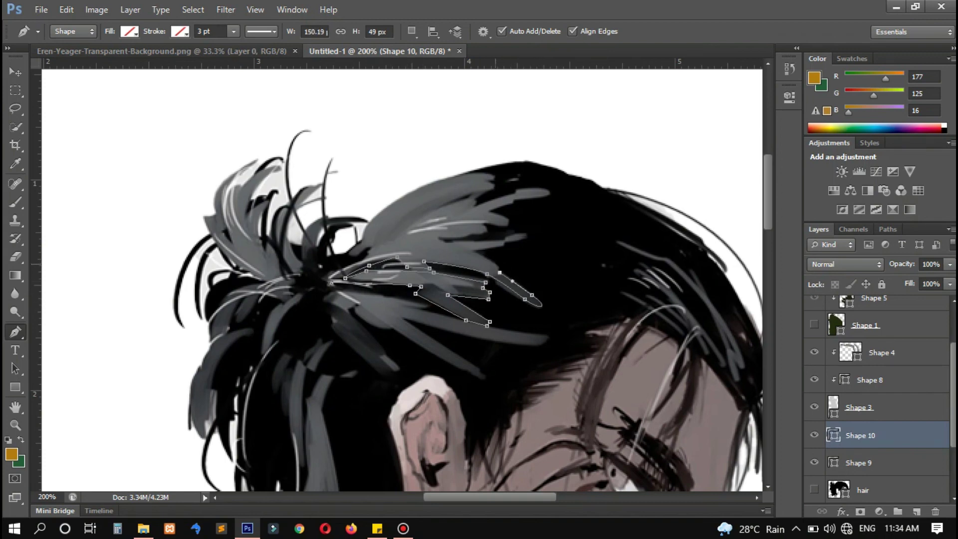
# Carry the second highlight outline around the upper strand tips, then back along the crown to the hair tie and close it.
pyautogui.moveTo(526, 237); pyautogui.dragTo(527, 230)
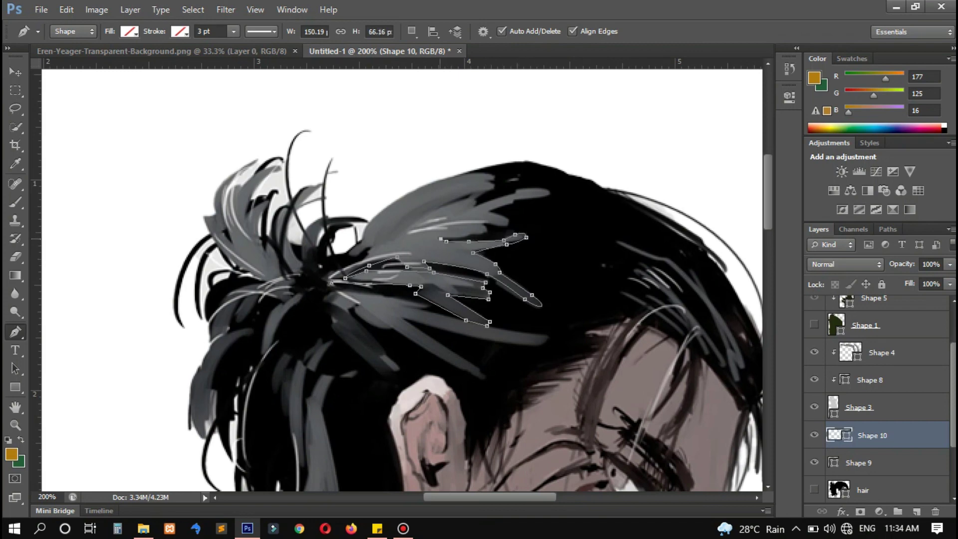
pyautogui.moveTo(484, 226); pyautogui.dragTo(502, 223)
pyautogui.moveTo(543, 188); pyautogui.dragTo(529, 188)
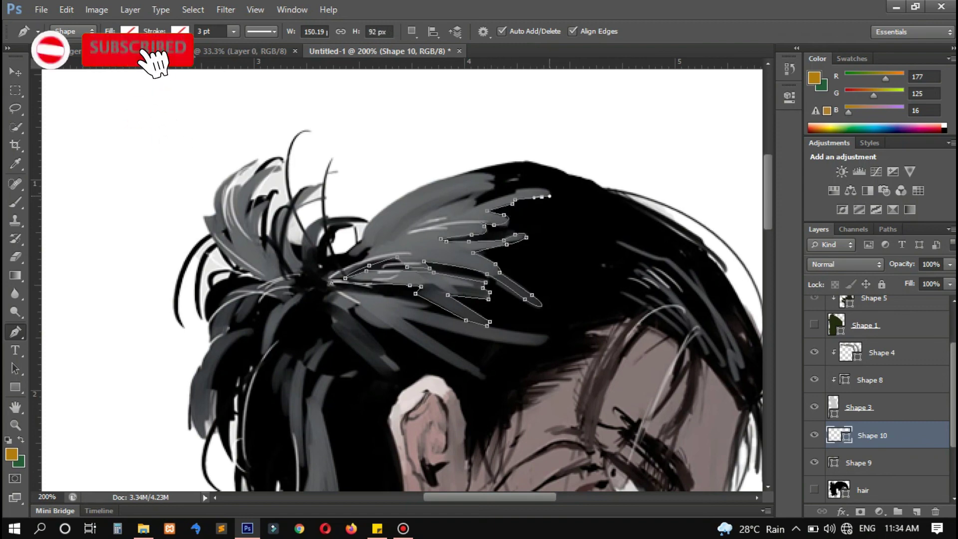
pyautogui.click(517, 191)
pyautogui.scroll(2, 252, 128)
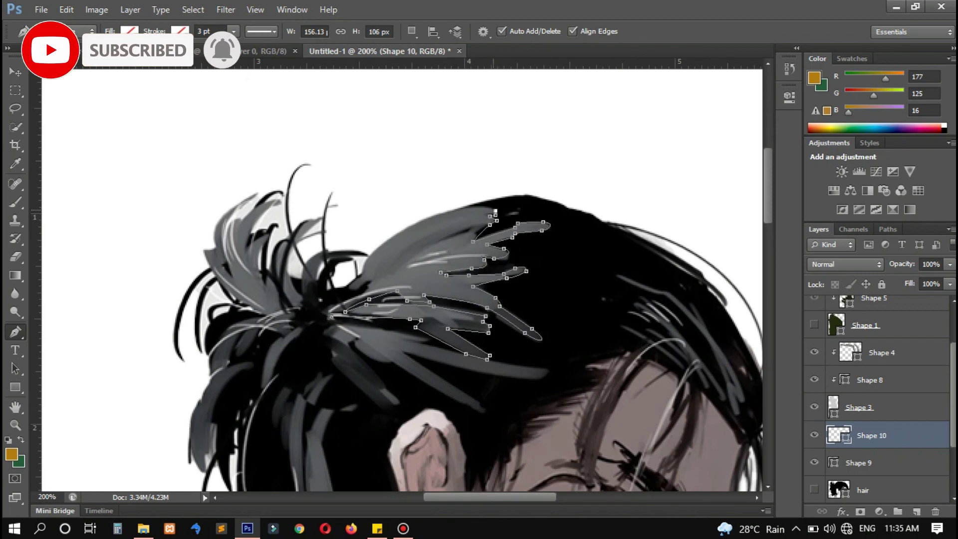
pyautogui.scroll(2, 496, 219)
pyautogui.moveTo(412, 251); pyautogui.dragTo(373, 273)
pyautogui.click(359, 297)
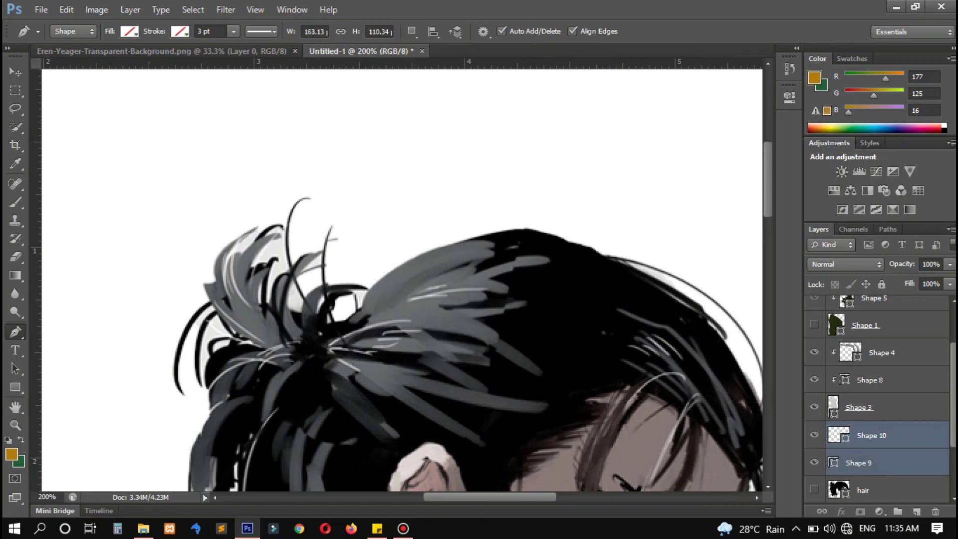
# Merge the two highlight shapes, show the hair shape and clip the merged highlight to it.
pyautogui.moveTo(858, 462); pyautogui.dragTo(858, 300)
pyautogui.rightClick(893, 435)
pyautogui.click(813, 205)
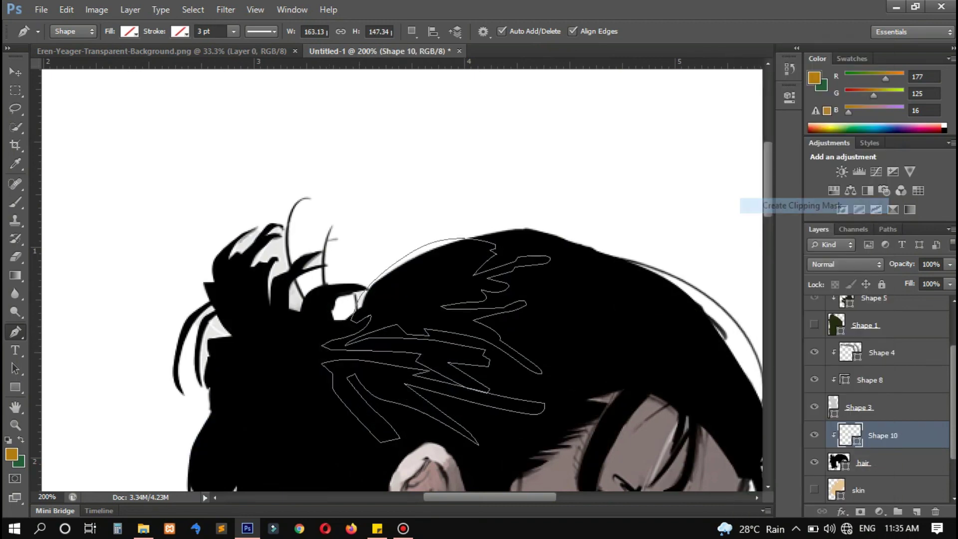
# Fill the clipped hair highlight with a dark orange-brown.
pyautogui.scroll(-3, 399, 274)
pyautogui.click(129, 31)
pyautogui.click(197, 59)
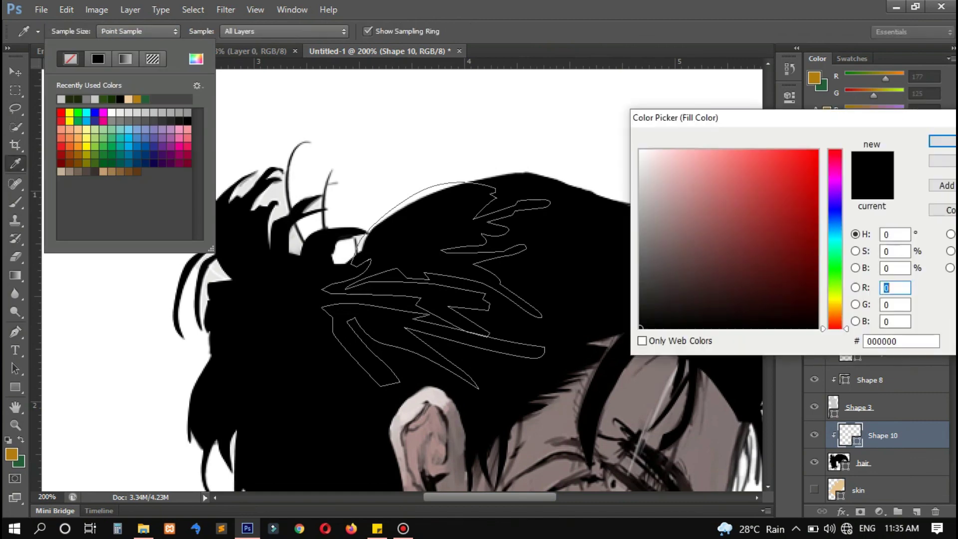
pyautogui.click(834, 313)
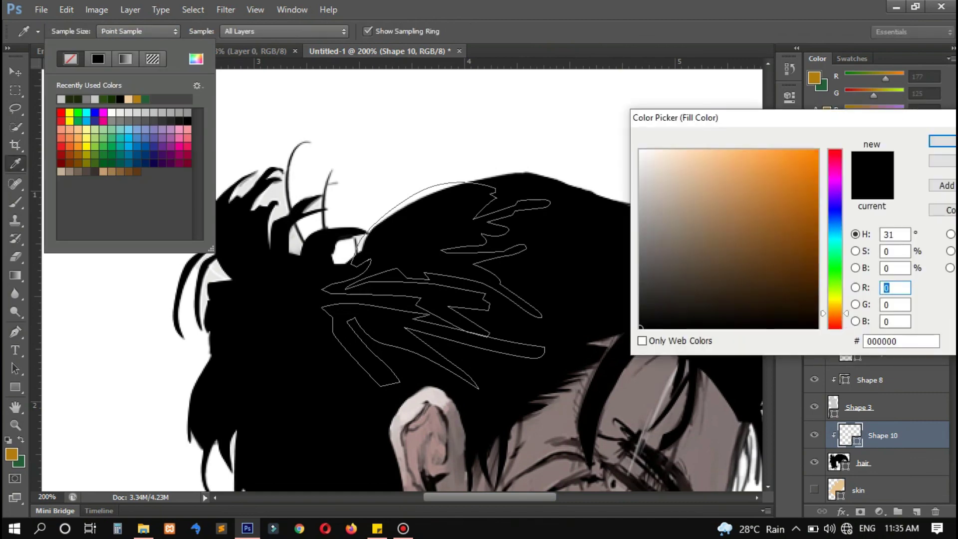
pyautogui.moveTo(834, 313); pyautogui.dragTo(834, 312)
pyautogui.moveTo(795, 239)
pyautogui.mouseDown()
pyautogui.moveTo(794, 281)
pyautogui.moveTo(776, 280)
pyautogui.moveTo(797, 305)
pyautogui.moveTo(804, 286)
pyautogui.moveTo(809, 327)
pyautogui.moveTo(769, 310)
pyautogui.moveTo(796, 316)
pyautogui.mouseUp()
pyautogui.press('Return')
# Set the base hair fill to the very dark brown 110a01 and lower the highlight shape's opacity to 10%.
pyautogui.doubleClick(838, 462)
pyautogui.click(767, 284)
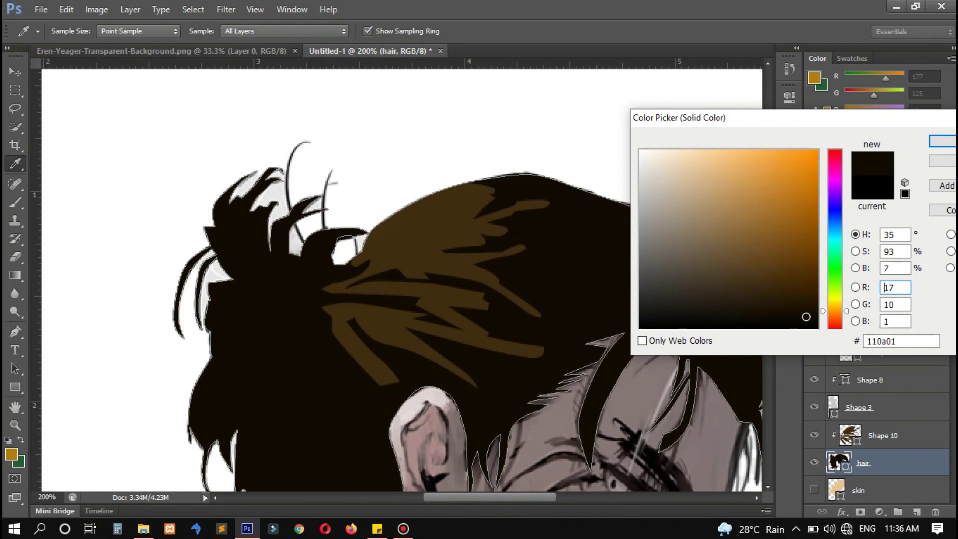
pyautogui.press('Return')
pyautogui.click(883, 435)
pyautogui.press('1')
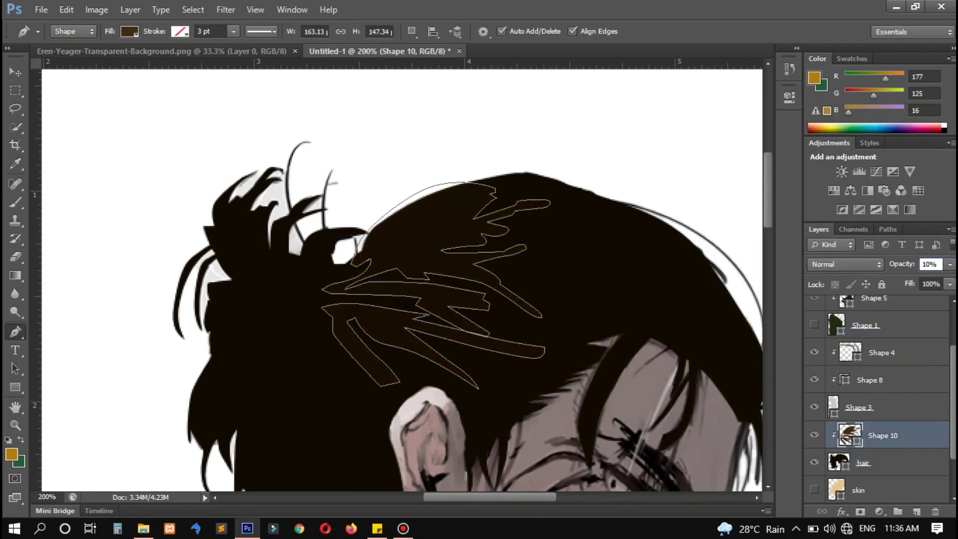
# Select the Background layer and show the skin and green jacket shapes again.
pyautogui.scroll(-2, 878, 399)
pyautogui.click(878, 490)
pyautogui.hotkey('ctrl', '-')
pyautogui.hotkey('ctrl', '-')
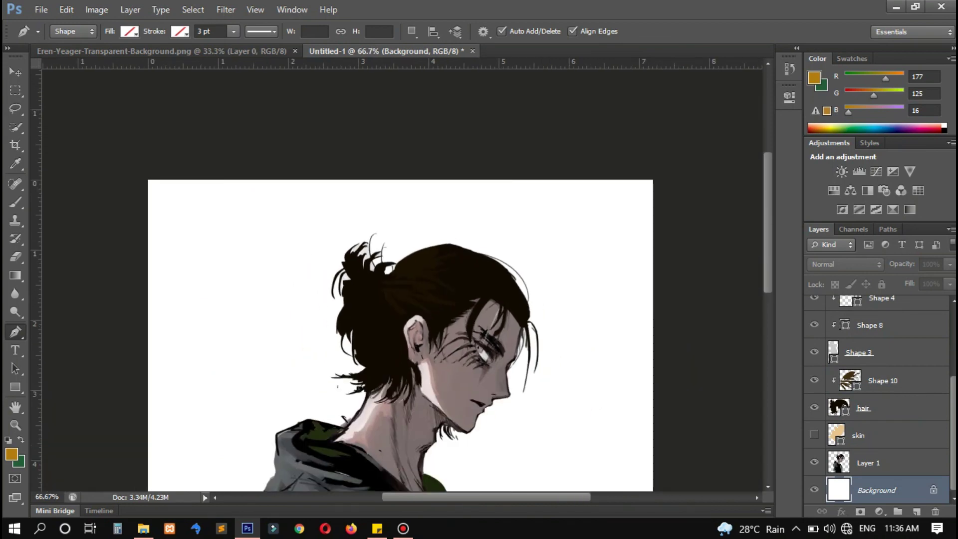
pyautogui.click(814, 463)
pyautogui.scroll(4, 878, 399)
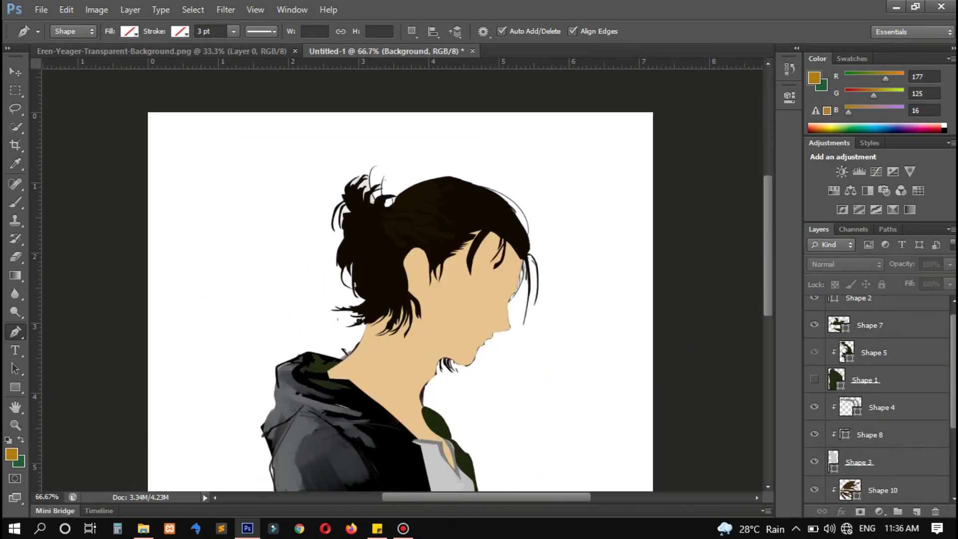
pyautogui.scroll(-3, 399, 274)
pyautogui.scroll(1, 399, 280)
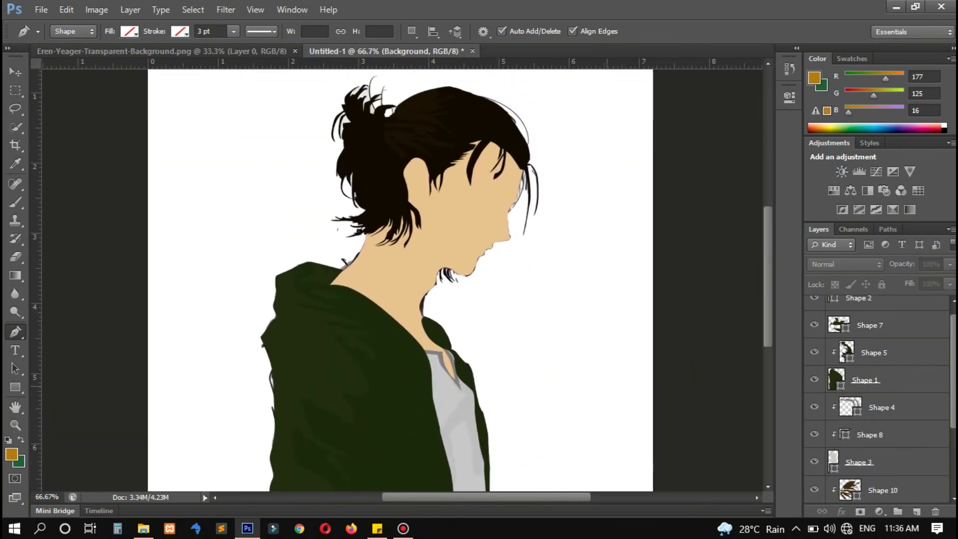
# Hide the original artwork on Layer 1 so that only the traced shapes show.
pyautogui.press('XF86MonBrightnessDown')
pyautogui.scroll(-3, 878, 399)
pyautogui.scroll(1, 399, 280)
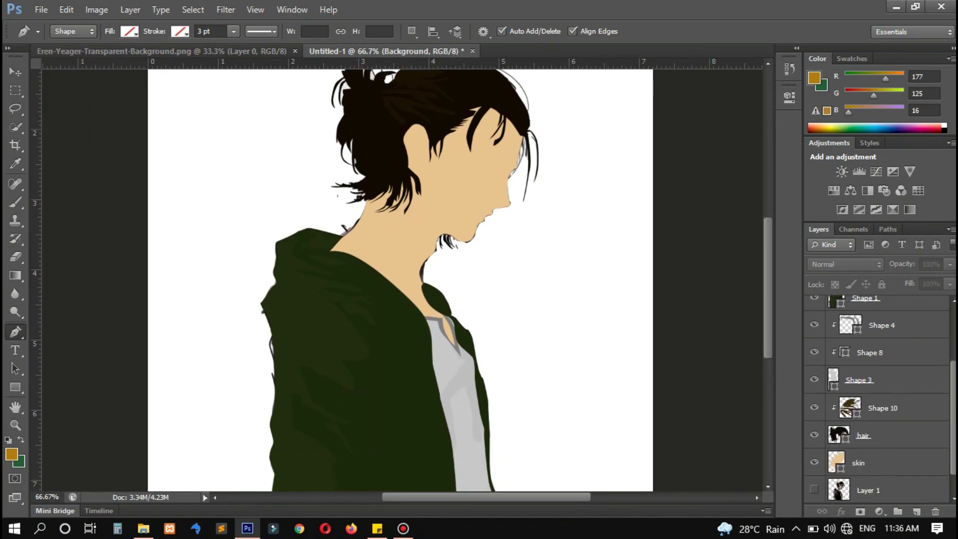
pyautogui.scroll(2, 399, 279)
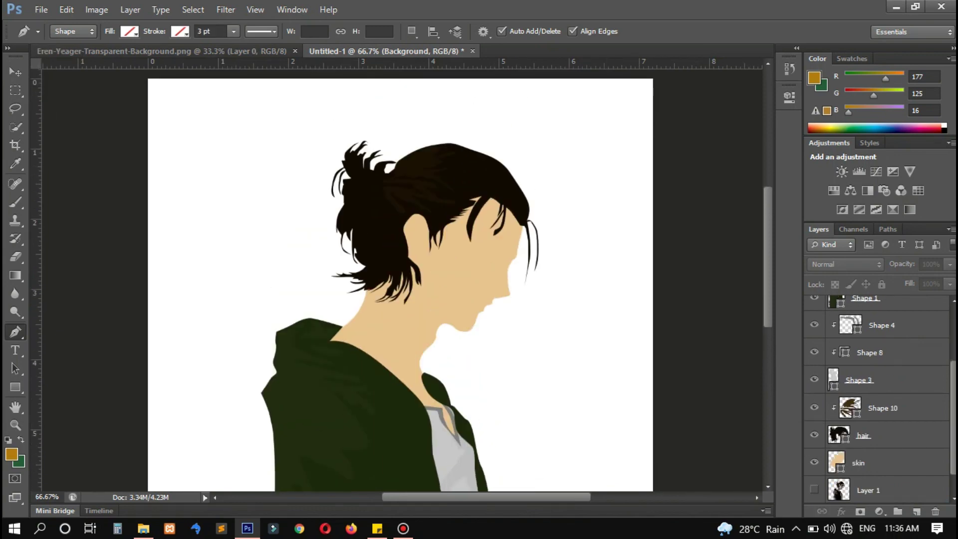